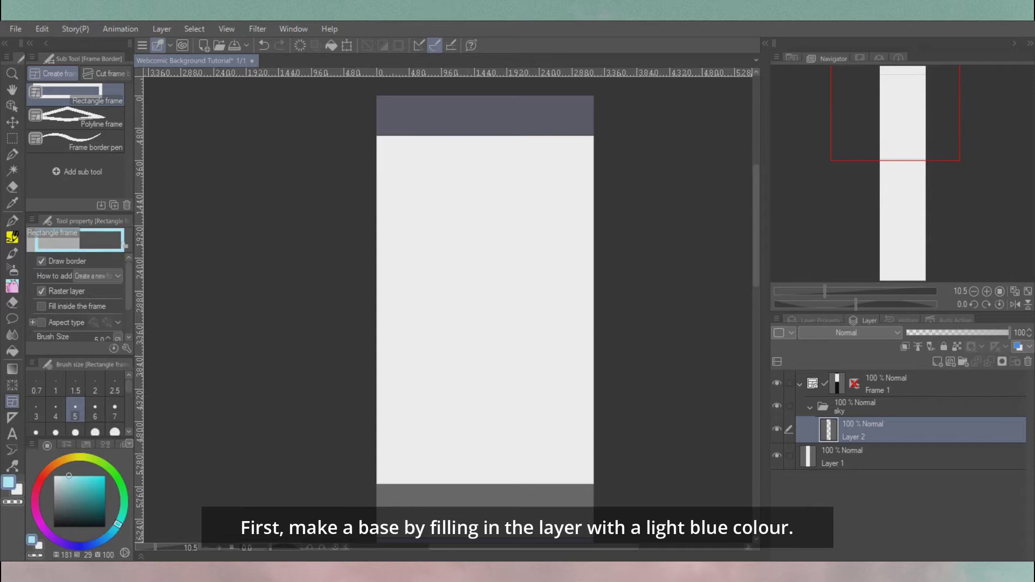
Fill Layer 2 inside the frame with a solid light blue as the sky base.
{"action": "key", "text": "g"}
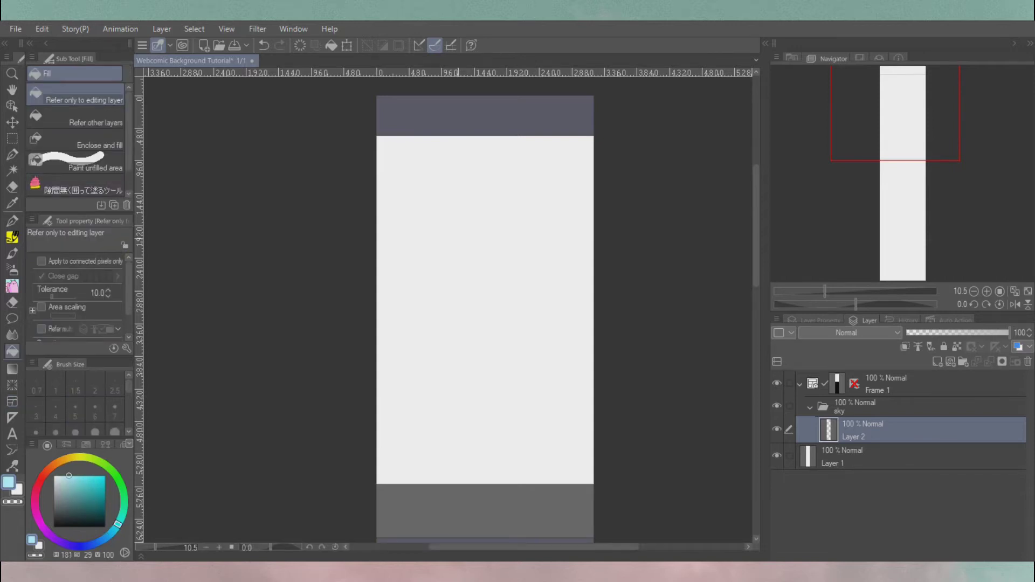
{"action": "left_click", "coordinate": [485, 310]}
{"action": "scroll", "coordinate": [497, 310], "scroll_direction": "down", "scroll_amount": 2}
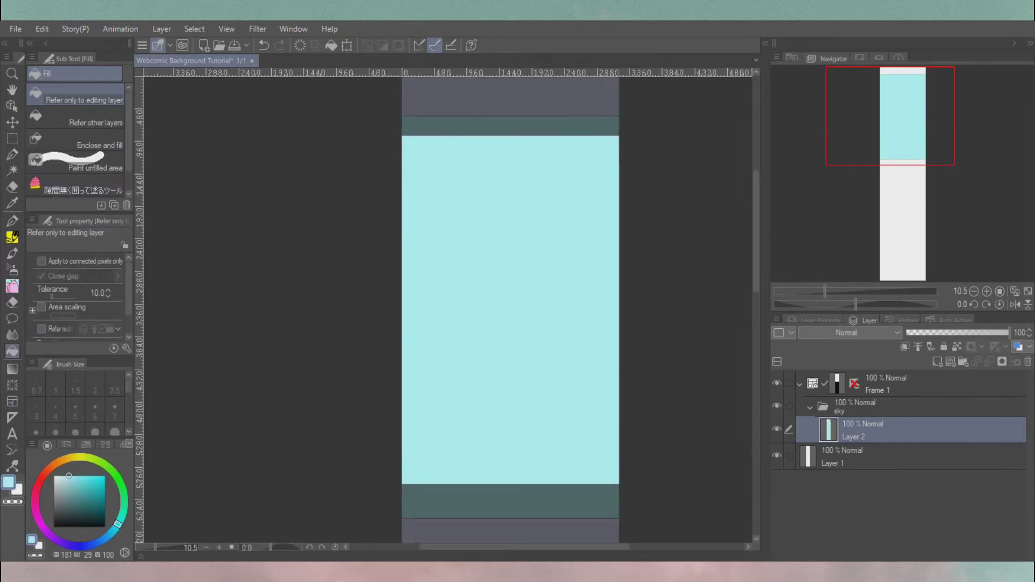
{"action": "scroll", "coordinate": [507, 310], "scroll_direction": "up", "scroll_amount": 2}
{"action": "scroll", "coordinate": [507, 310], "scroll_direction": "down", "scroll_amount": 3}
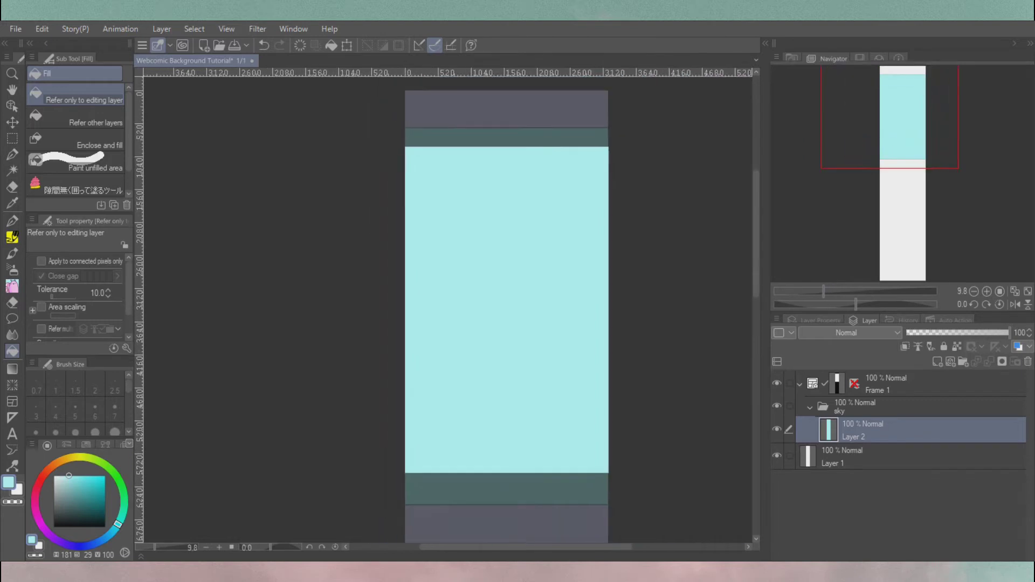
Add a new layer above the base and apply a vertical gradient from light blue at the top to darker blue at the bottom.
{"action": "key", "text": "ctrl+shift+n"}
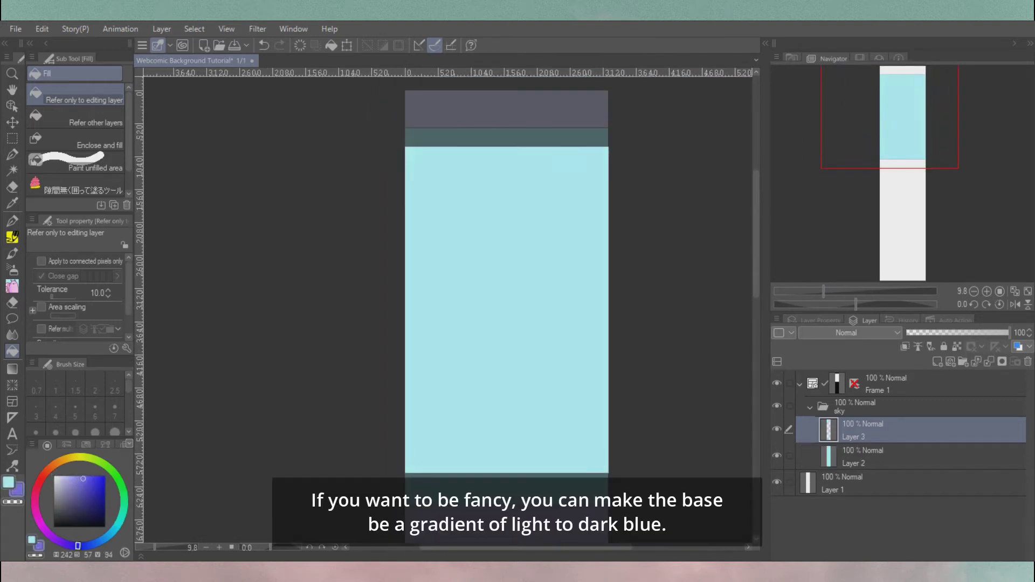
{"action": "left_click_drag", "start_coordinate": [78, 546], "coordinate": [94, 544]}
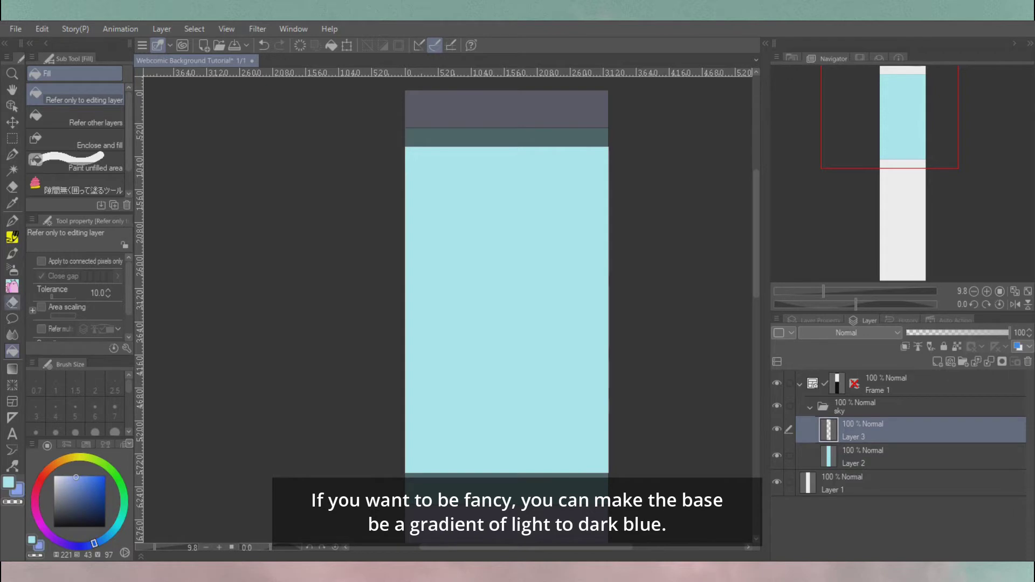
{"action": "left_click_drag", "start_coordinate": [489, 173], "coordinate": [485, 500]}
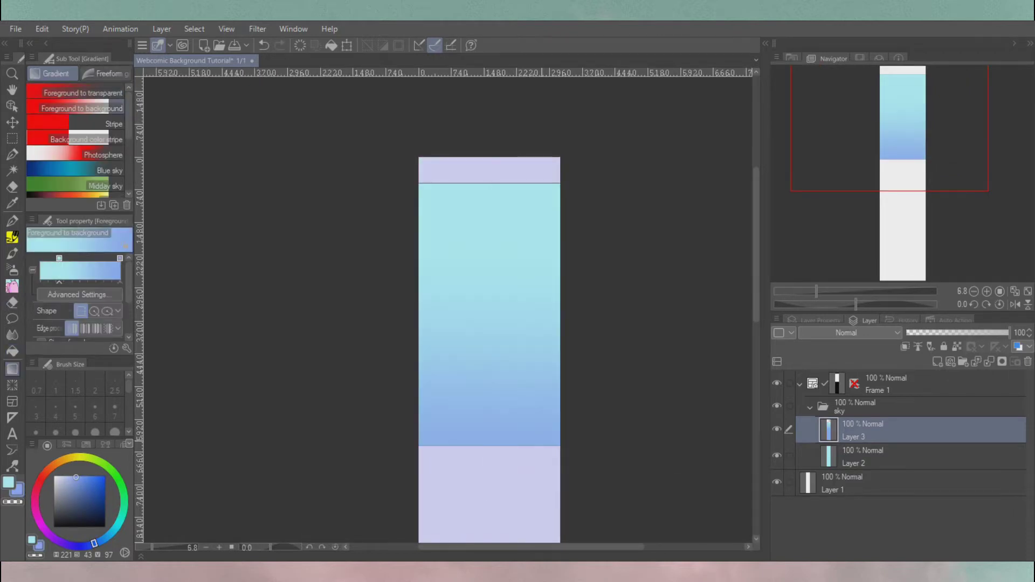
On the clouds layer, paint loose darker blue patches diagonally over the sky with a watercolor brush at size 2000.
{"action": "scroll", "coordinate": [449, 310], "scroll_direction": "up", "scroll_amount": 4}
{"action": "scroll", "coordinate": [448, 310], "scroll_direction": "down", "scroll_amount": 1}
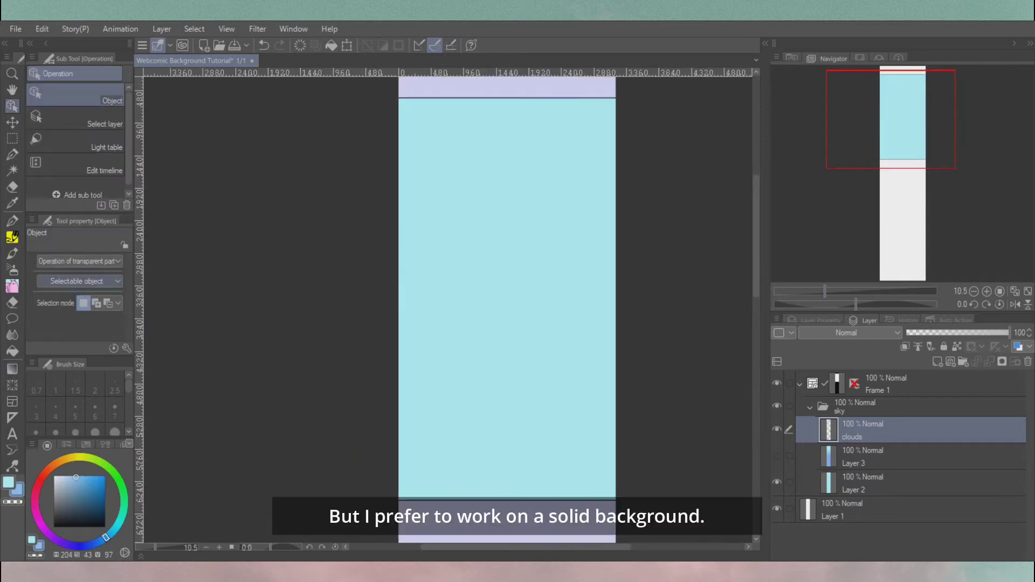
{"action": "key", "text": "b"}
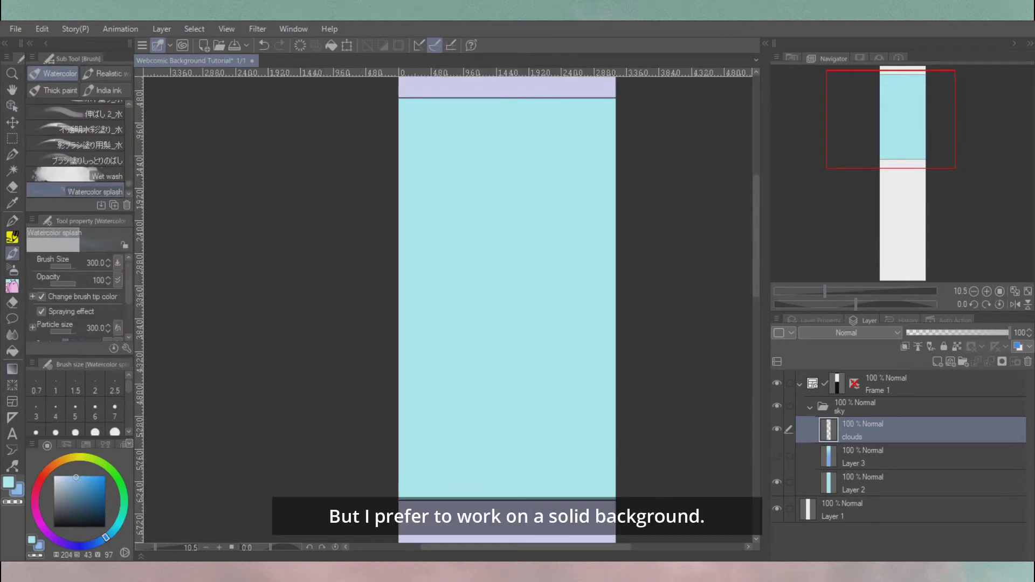
{"action": "scroll", "coordinate": [75, 149], "scroll_direction": "up", "scroll_amount": 5}
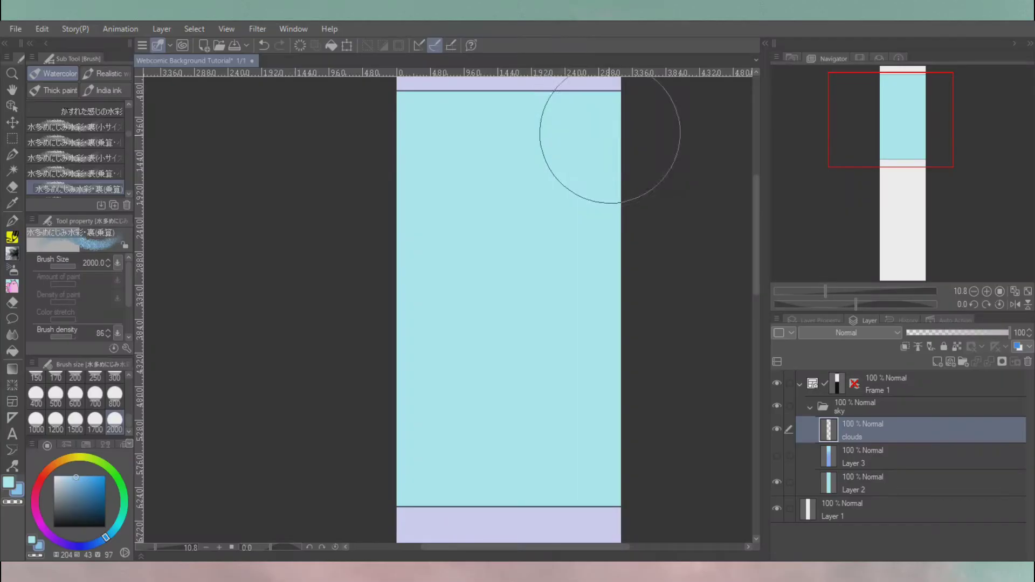
{"action": "left_click_drag", "start_coordinate": [610, 131], "coordinate": [569, 134]}
{"action": "mouse_move", "coordinate": [409, 231]}
{"action": "left_mouse_down"}
{"action": "mouse_move", "coordinate": [417, 271]}
{"action": "mouse_move", "coordinate": [459, 253]}
{"action": "left_mouse_up"}
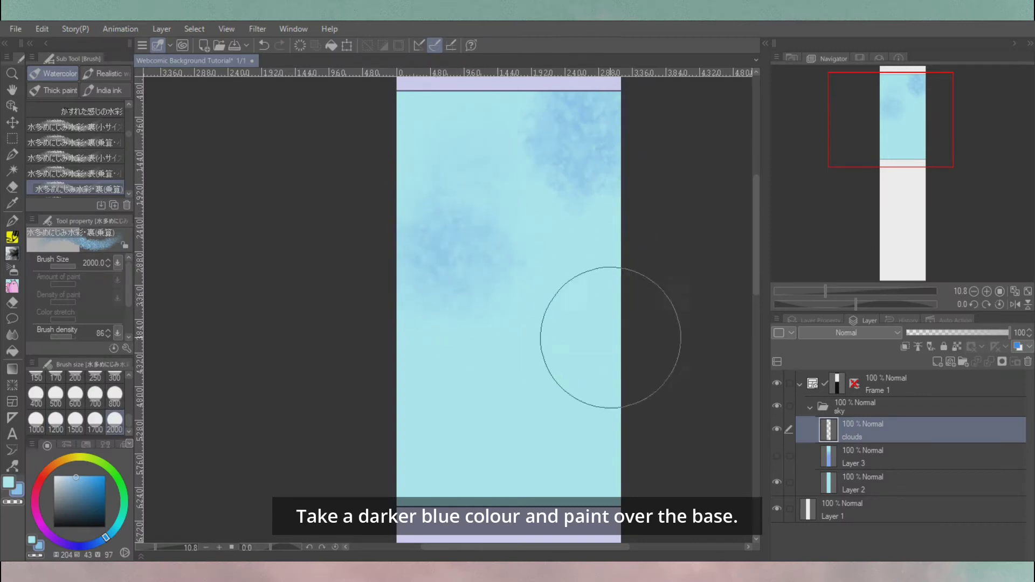
{"action": "mouse_move", "coordinate": [532, 317]}
{"action": "left_mouse_down"}
{"action": "mouse_move", "coordinate": [467, 351]}
{"action": "mouse_move", "coordinate": [423, 423]}
{"action": "mouse_move", "coordinate": [492, 395]}
{"action": "mouse_move", "coordinate": [615, 448]}
{"action": "left_mouse_up"}
{"action": "mouse_move", "coordinate": [598, 141]}
{"action": "left_mouse_down"}
{"action": "mouse_move", "coordinate": [576, 160]}
{"action": "mouse_move", "coordinate": [543, 169]}
{"action": "left_mouse_up"}
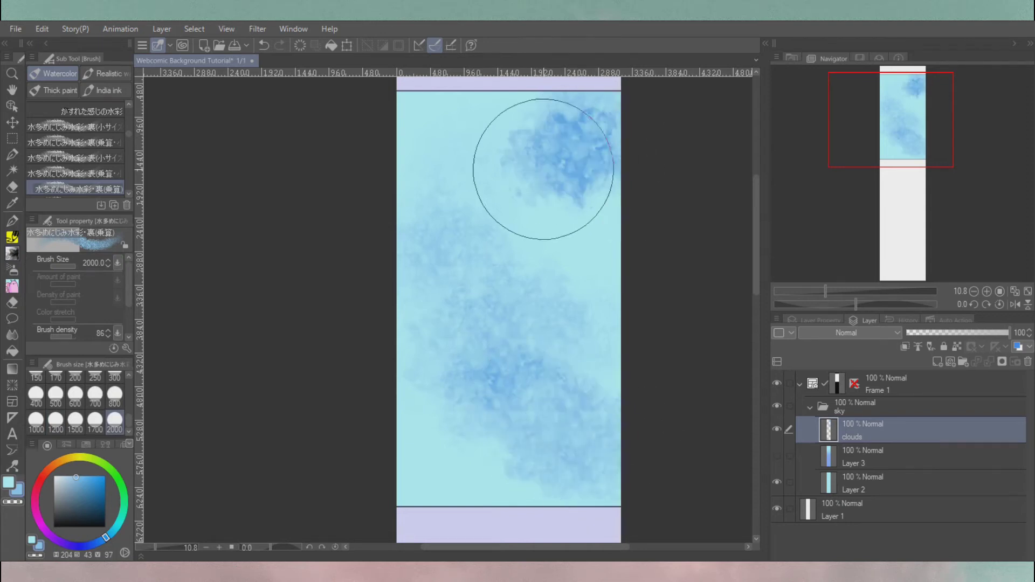
Try Glow dodge and Add (Glow) blending on the clouds layer, settling on Normal at 33% opacity.
{"action": "left_click_drag", "start_coordinate": [1008, 333], "coordinate": [950, 333]}
{"action": "left_click", "coordinate": [847, 333]}
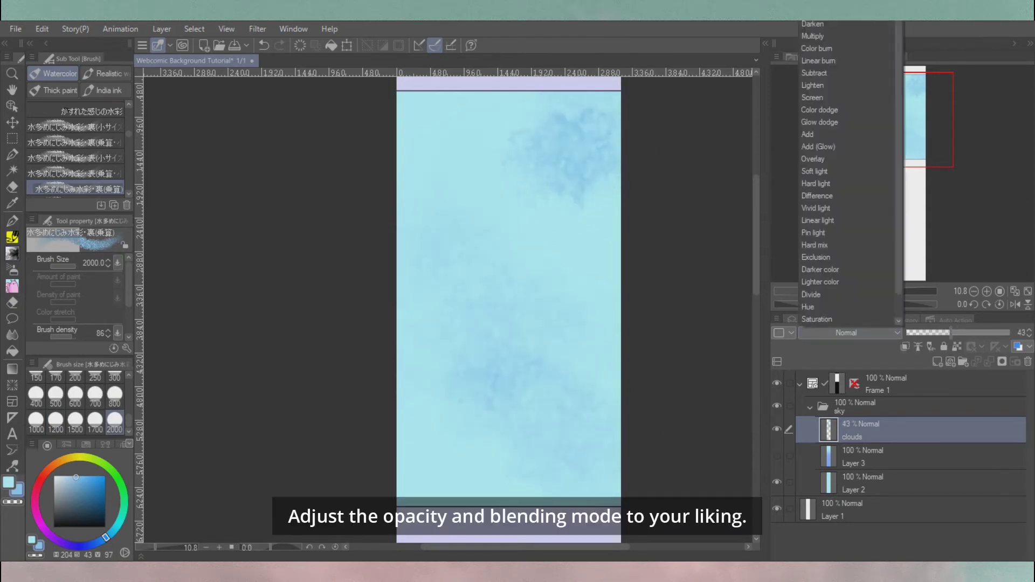
{"action": "left_click", "coordinate": [819, 122]}
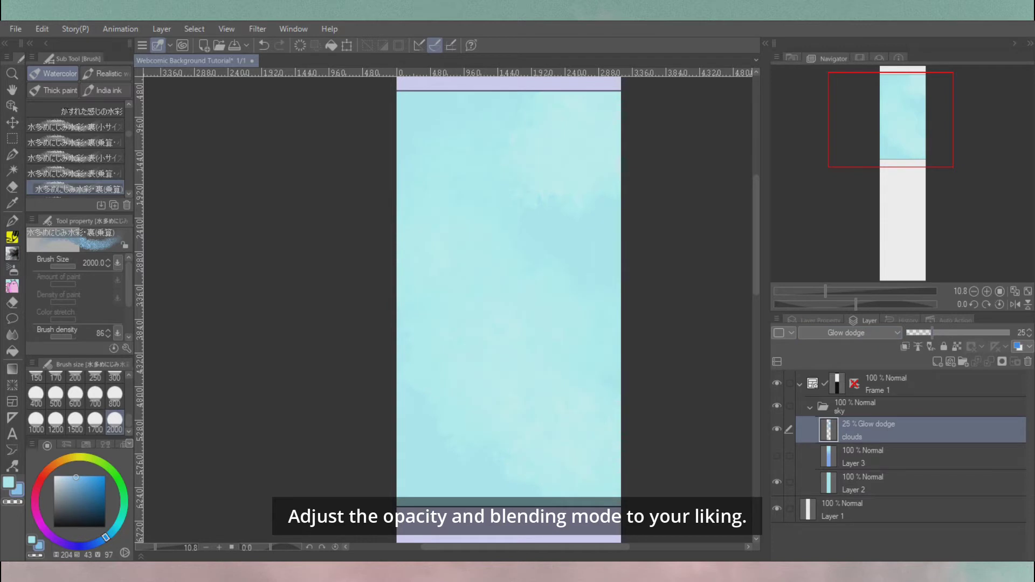
{"action": "left_click", "coordinate": [847, 332]}
{"action": "left_click", "coordinate": [819, 147]}
{"action": "mouse_move", "coordinate": [933, 333]}
{"action": "left_mouse_down"}
{"action": "mouse_move", "coordinate": [970, 333]}
{"action": "mouse_move", "coordinate": [939, 332]}
{"action": "left_mouse_up"}
{"action": "left_click", "coordinate": [847, 333]}
{"action": "left_click", "coordinate": [819, 122]}
{"action": "left_click", "coordinate": [847, 333]}
{"action": "left_click", "coordinate": [820, 25]}
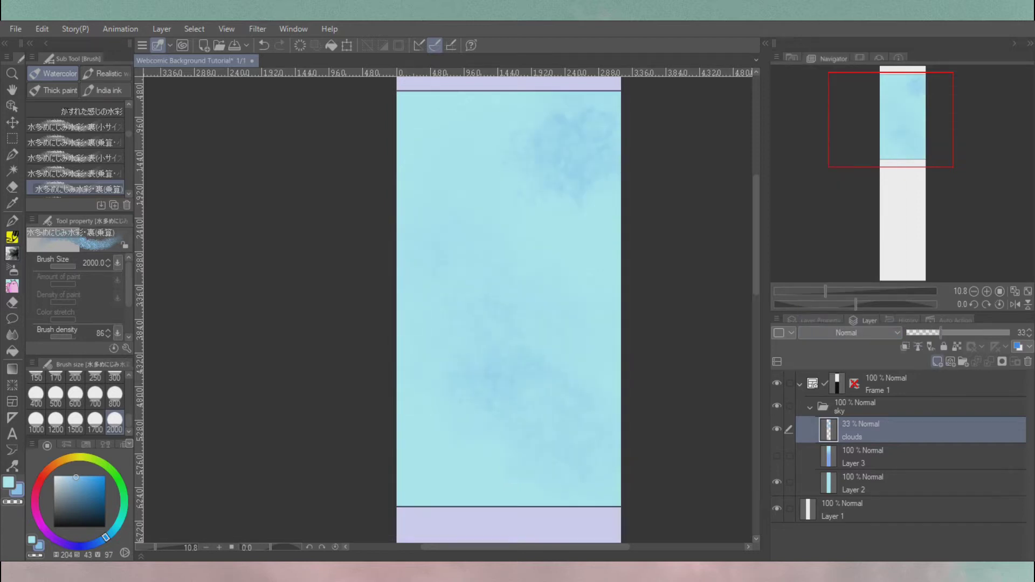
Add a new layer of pale blue patches over the sky and set it to Glow dodge at 14% opacity.
{"action": "left_click", "coordinate": [938, 362]}
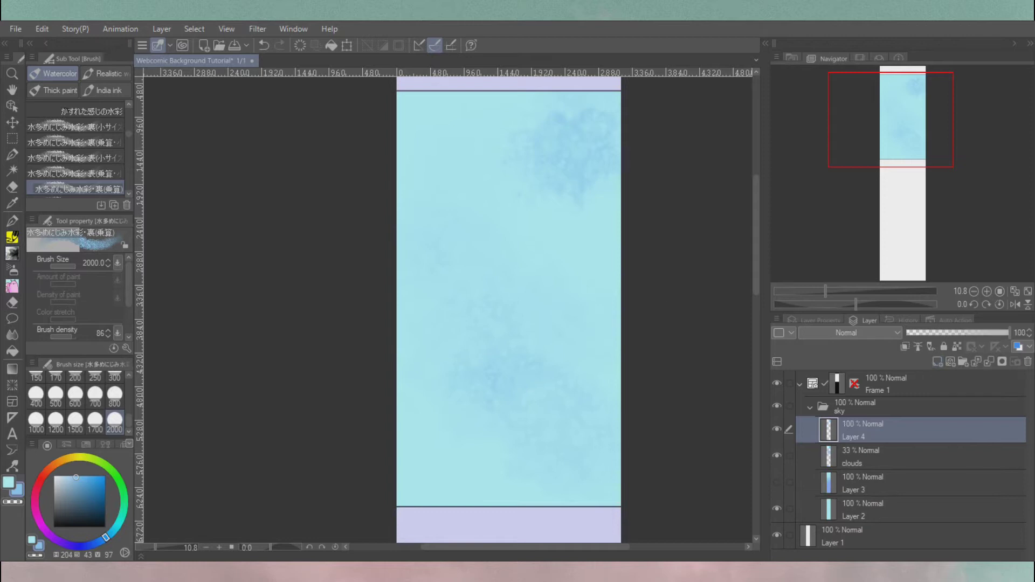
{"action": "left_click_drag", "start_coordinate": [105, 538], "coordinate": [113, 530]}
{"action": "left_click", "coordinate": [68, 475]}
{"action": "mouse_move", "coordinate": [450, 127]}
{"action": "left_mouse_down"}
{"action": "mouse_move", "coordinate": [586, 268]}
{"action": "mouse_move", "coordinate": [322, 375]}
{"action": "mouse_move", "coordinate": [443, 328]}
{"action": "mouse_move", "coordinate": [442, 356]}
{"action": "mouse_move", "coordinate": [495, 331]}
{"action": "mouse_move", "coordinate": [439, 398]}
{"action": "left_mouse_up"}
{"action": "left_click", "coordinate": [847, 333]}
{"action": "left_click_drag", "start_coordinate": [1009, 333], "coordinate": [921, 333]}
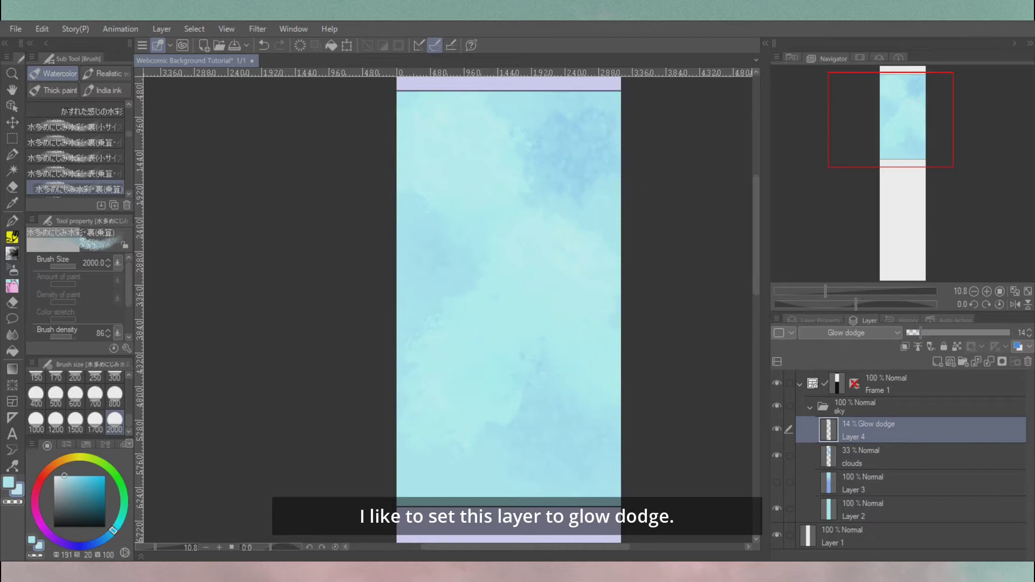
Rename the Glow dodge layer clouds2 and set the opacity of clouds to 41% and clouds2 to 21%.
{"action": "left_click", "coordinate": [890, 457]}
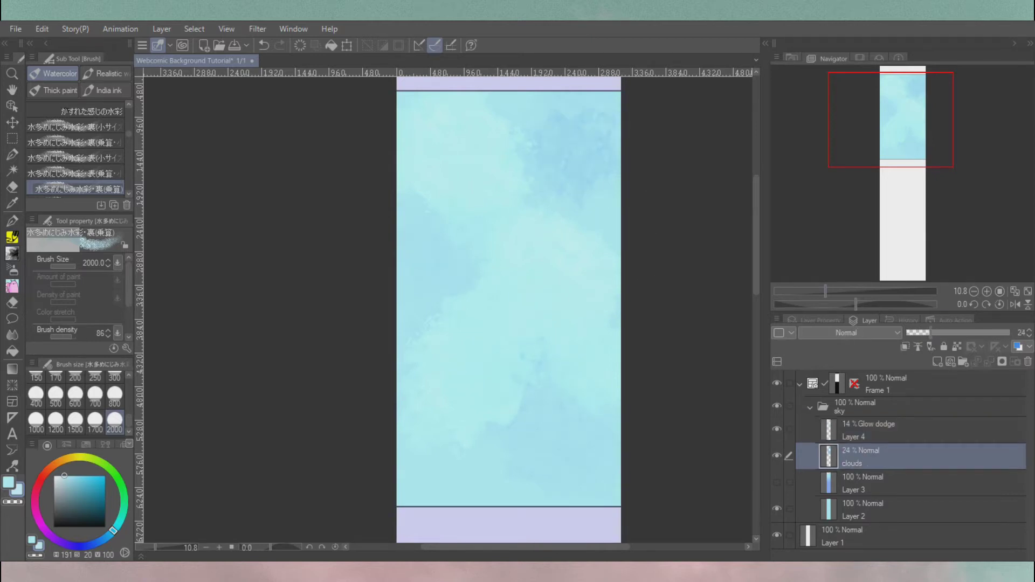
{"action": "double_click", "coordinate": [855, 436]}
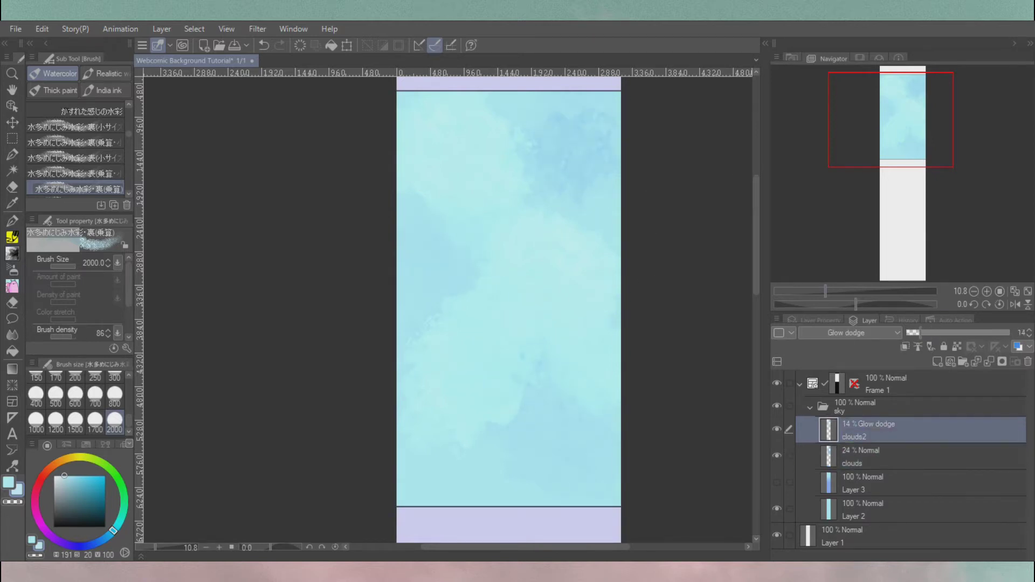
{"action": "left_click", "coordinate": [889, 457]}
{"action": "left_click_drag", "start_coordinate": [931, 332], "coordinate": [949, 333]}
{"action": "left_click", "coordinate": [889, 430]}
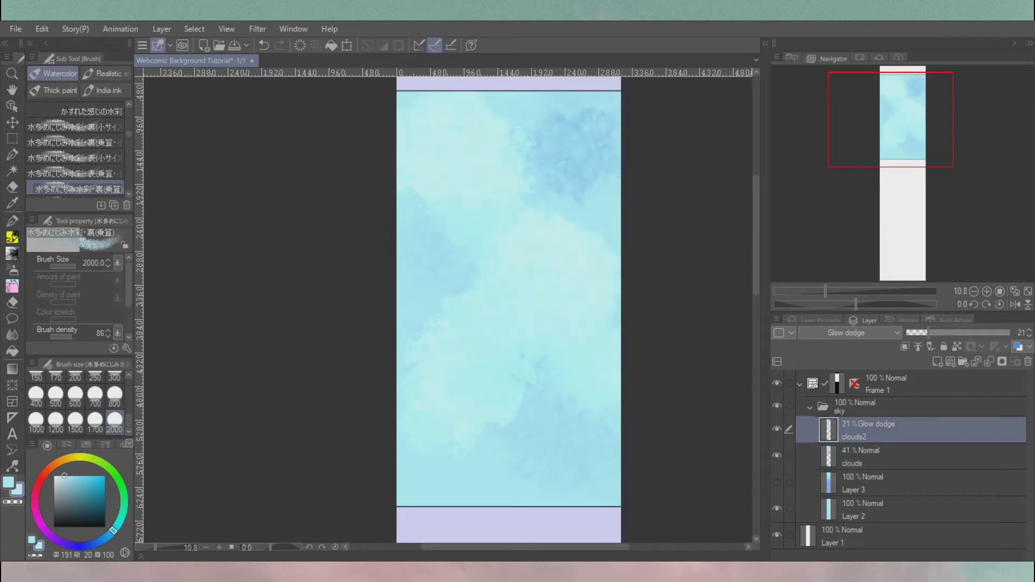
Add a layer named clouds 3 and paint white clouds across the sky with the watercolor cloud brush at size 800.
{"action": "left_click", "coordinate": [938, 362]}
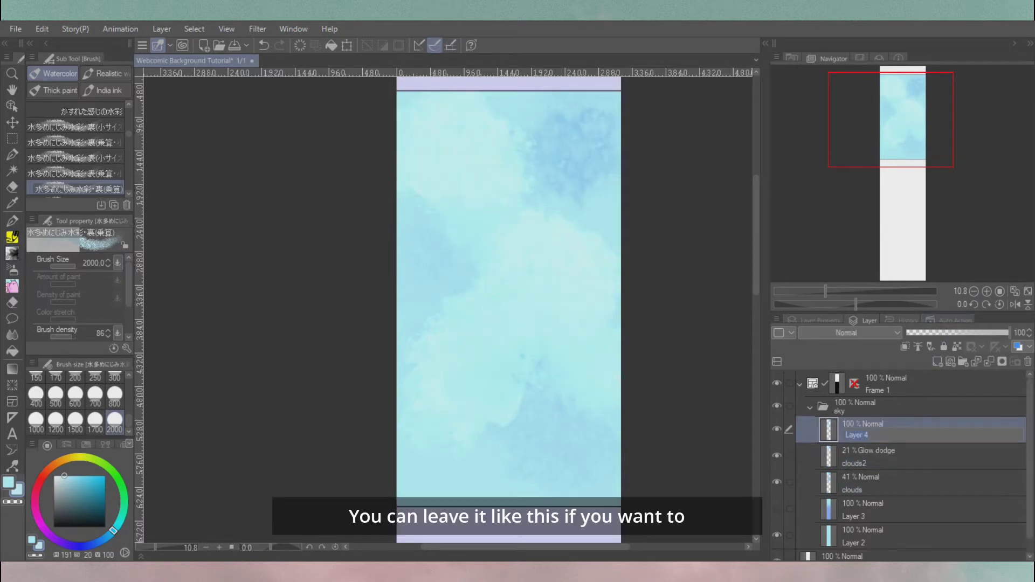
{"action": "key", "text": "j"}
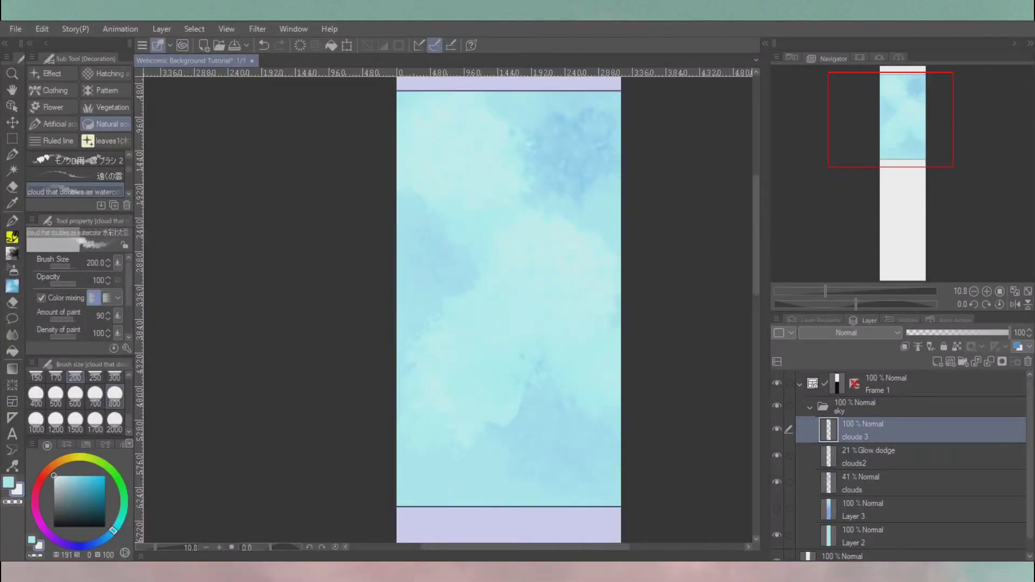
{"action": "mouse_move", "coordinate": [601, 151]}
{"action": "left_mouse_down"}
{"action": "mouse_move", "coordinate": [554, 197]}
{"action": "mouse_move", "coordinate": [513, 215]}
{"action": "mouse_move", "coordinate": [636, 190]}
{"action": "mouse_move", "coordinate": [594, 201]}
{"action": "mouse_move", "coordinate": [605, 233]}
{"action": "left_mouse_up"}
{"action": "left_click_drag", "start_coordinate": [415, 289], "coordinate": [421, 295]}
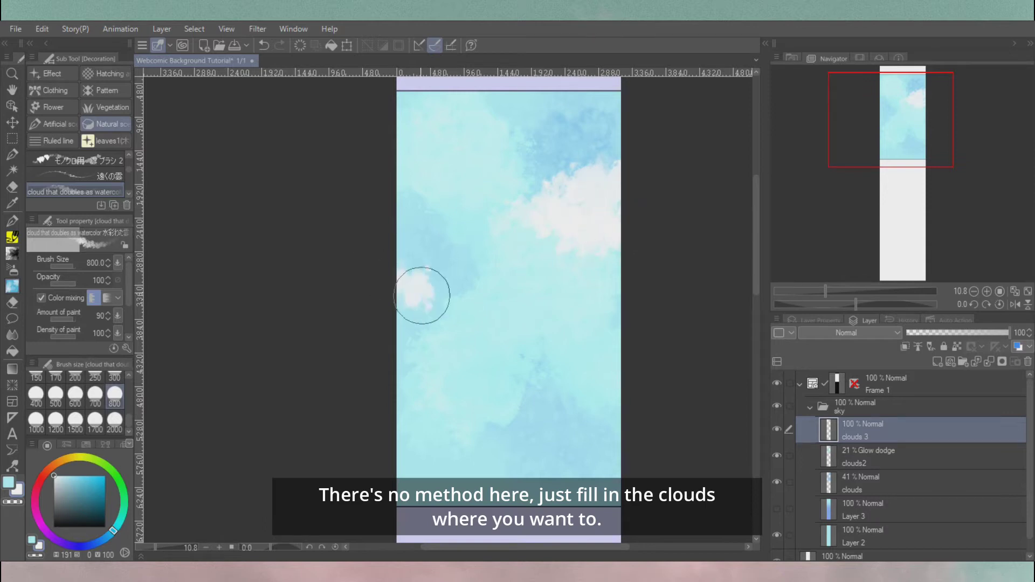
{"action": "mouse_move", "coordinate": [517, 151]}
{"action": "left_mouse_down"}
{"action": "mouse_move", "coordinate": [612, 141]}
{"action": "mouse_move", "coordinate": [568, 245]}
{"action": "mouse_move", "coordinate": [500, 245]}
{"action": "mouse_move", "coordinate": [558, 244]}
{"action": "mouse_move", "coordinate": [554, 311]}
{"action": "mouse_move", "coordinate": [462, 325]}
{"action": "mouse_move", "coordinate": [538, 330]}
{"action": "mouse_move", "coordinate": [388, 345]}
{"action": "mouse_move", "coordinate": [597, 337]}
{"action": "mouse_move", "coordinate": [587, 351]}
{"action": "mouse_move", "coordinate": [624, 350]}
{"action": "mouse_move", "coordinate": [458, 357]}
{"action": "mouse_move", "coordinate": [415, 347]}
{"action": "mouse_move", "coordinate": [653, 392]}
{"action": "mouse_move", "coordinate": [581, 391]}
{"action": "mouse_move", "coordinate": [472, 366]}
{"action": "mouse_move", "coordinate": [326, 365]}
{"action": "mouse_move", "coordinate": [401, 392]}
{"action": "mouse_move", "coordinate": [481, 378]}
{"action": "mouse_move", "coordinate": [466, 402]}
{"action": "mouse_move", "coordinate": [510, 402]}
{"action": "left_mouse_up"}
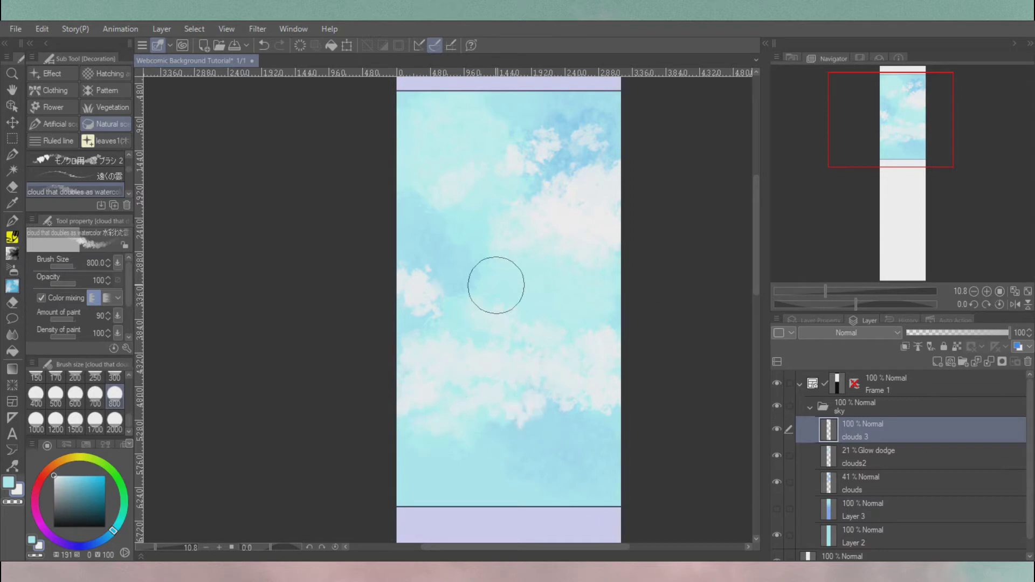
Undo the last cloud strokes in the lower sky and repaint smaller white clouds there.
{"action": "key", "text": "ctrl+z"}
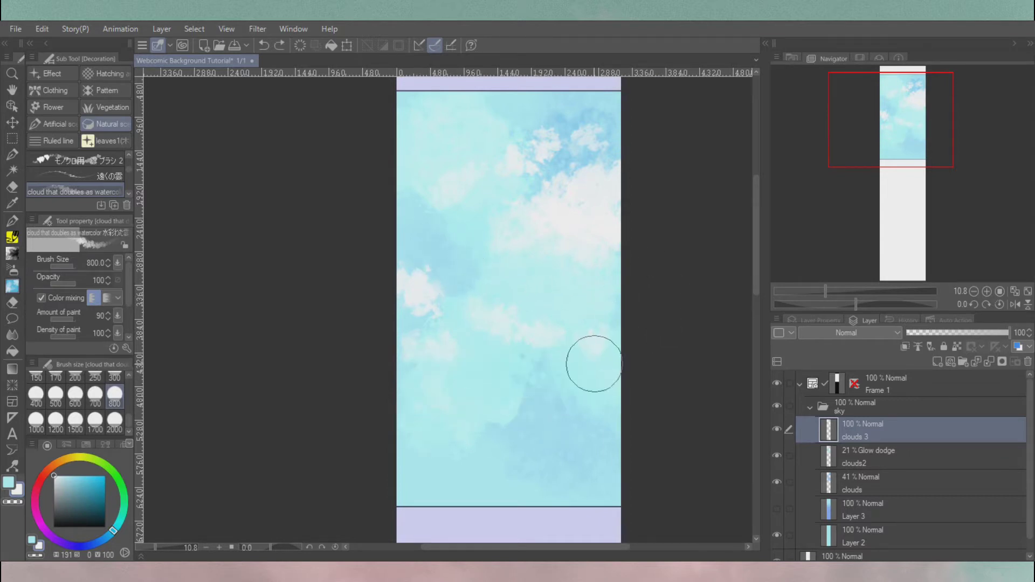
{"action": "mouse_move", "coordinate": [481, 377]}
{"action": "left_mouse_down"}
{"action": "mouse_move", "coordinate": [498, 396]}
{"action": "mouse_move", "coordinate": [568, 388]}
{"action": "mouse_move", "coordinate": [551, 376]}
{"action": "mouse_move", "coordinate": [594, 389]}
{"action": "mouse_move", "coordinate": [499, 408]}
{"action": "mouse_move", "coordinate": [518, 340]}
{"action": "mouse_move", "coordinate": [464, 313]}
{"action": "mouse_move", "coordinate": [588, 329]}
{"action": "mouse_move", "coordinate": [601, 372]}
{"action": "left_mouse_up"}
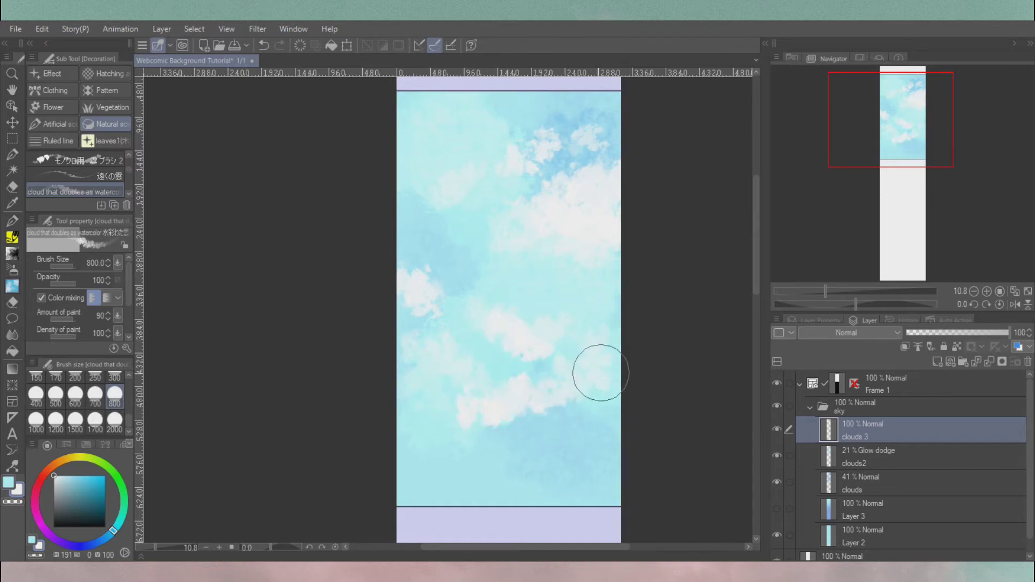
{"action": "scroll", "coordinate": [489, 311], "scroll_direction": "up", "scroll_amount": 3}
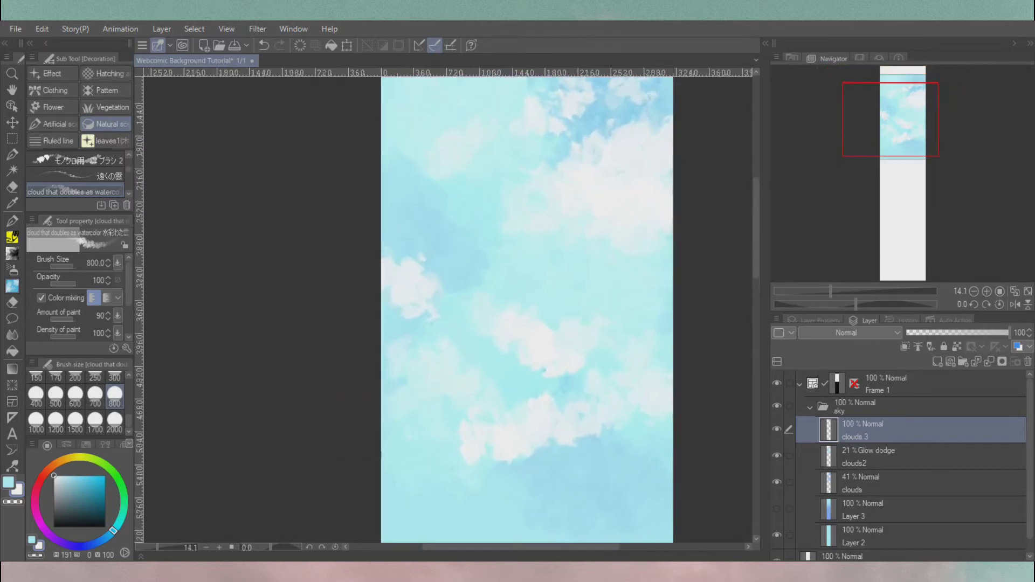
{"action": "scroll", "coordinate": [489, 310], "scroll_direction": "down", "scroll_amount": 2}
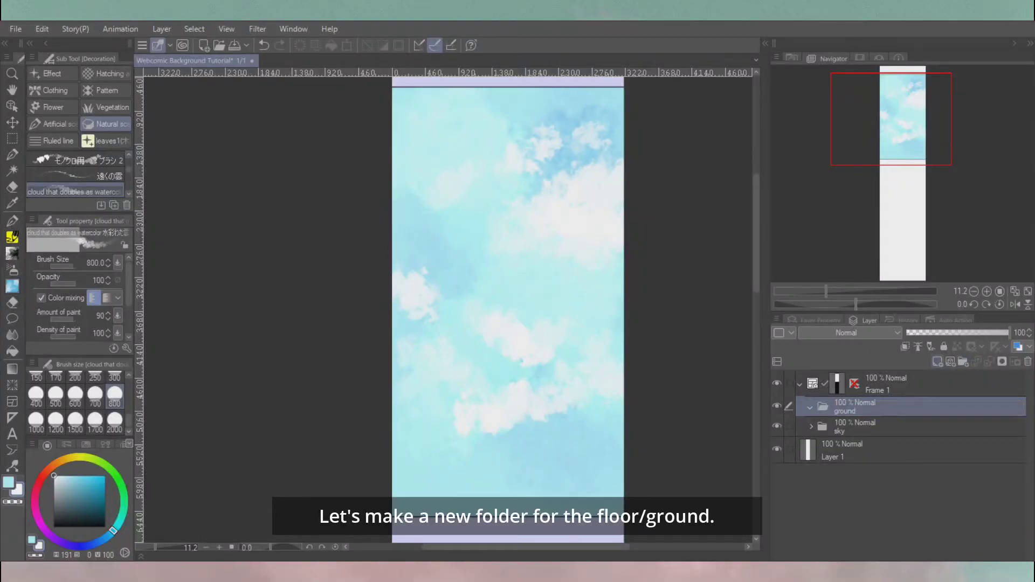
Add a layer named base in the ground folder and fill a full-width rectangle along the panel's lower edge with light peach.
{"action": "key", "text": "ctrl+shift+n"}
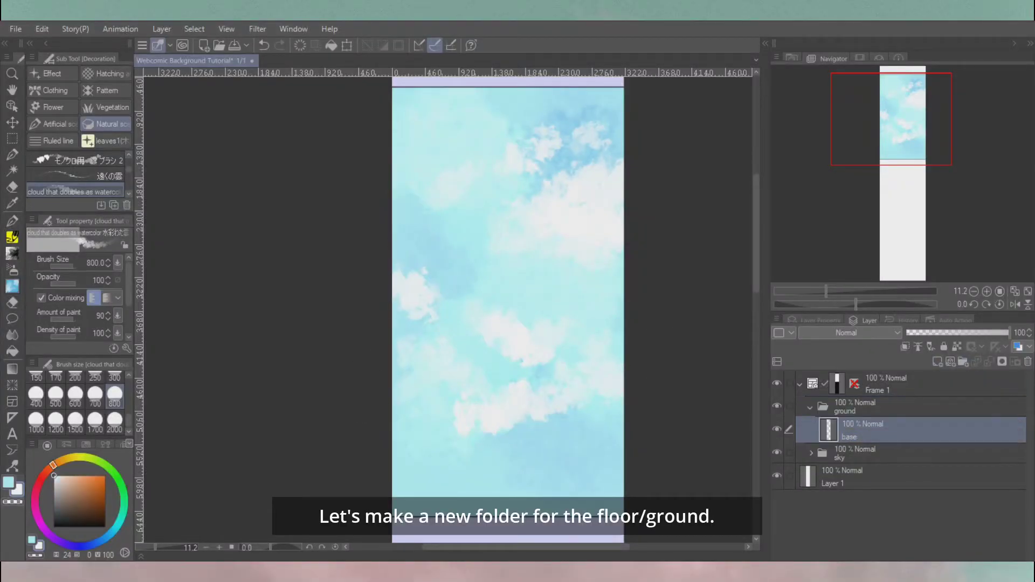
{"action": "key", "text": "m"}
{"action": "left_click_drag", "start_coordinate": [377, 412], "coordinate": [650, 532]}
{"action": "key", "text": "g"}
{"action": "left_click", "coordinate": [507, 459]}
{"action": "key", "text": "ctrl+d"}
Loosely paint the floor with a darker orange on the clipped shading layer, using the Watercolor brush at size 800.
{"action": "scroll", "coordinate": [507, 302], "scroll_direction": "up", "scroll_amount": 1}
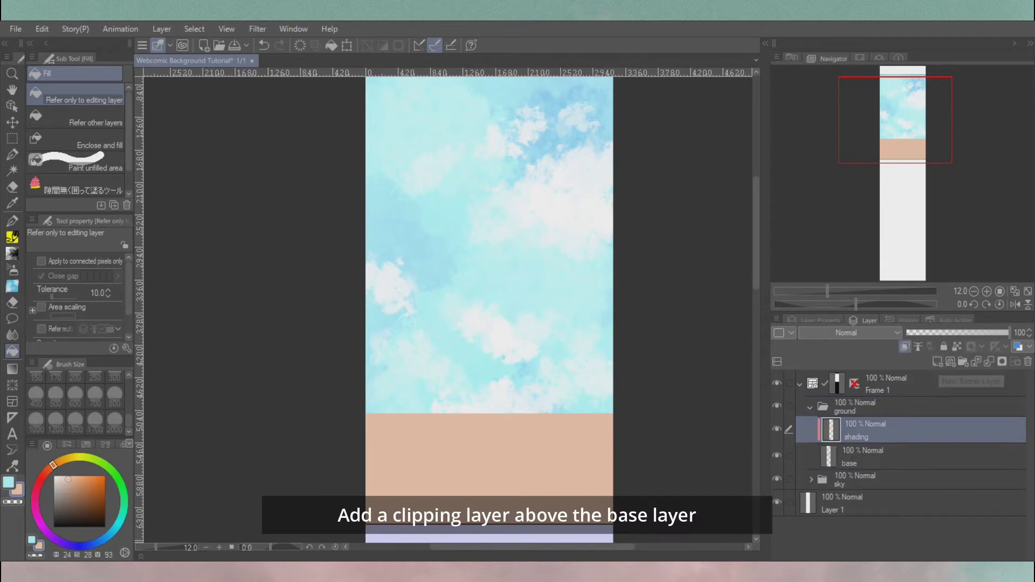
{"action": "key", "text": "b"}
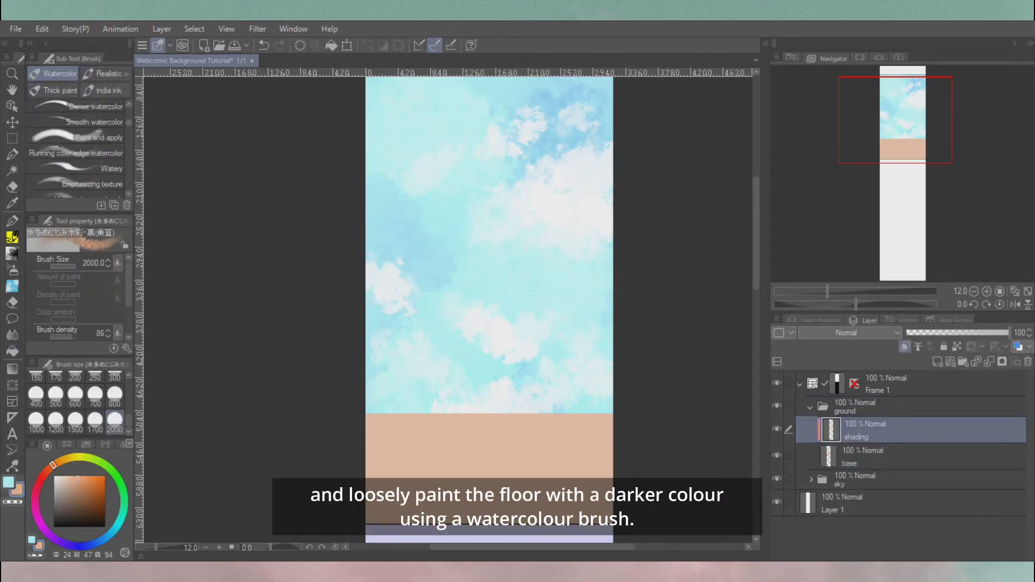
{"action": "key", "text": "b"}
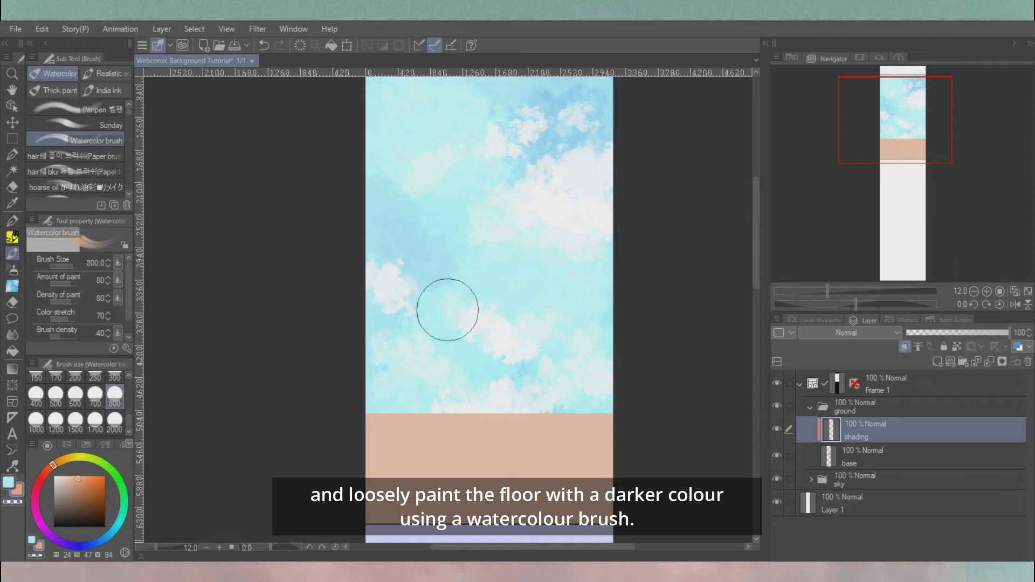
{"action": "left_click_drag", "start_coordinate": [384, 445], "coordinate": [395, 469]}
{"action": "mouse_move", "coordinate": [418, 412]}
{"action": "left_mouse_down"}
{"action": "mouse_move", "coordinate": [367, 400]}
{"action": "mouse_move", "coordinate": [428, 439]}
{"action": "mouse_move", "coordinate": [389, 484]}
{"action": "left_mouse_up"}
{"action": "mouse_move", "coordinate": [476, 503]}
{"action": "left_mouse_down"}
{"action": "mouse_move", "coordinate": [497, 439]}
{"action": "mouse_move", "coordinate": [571, 453]}
{"action": "mouse_move", "coordinate": [568, 471]}
{"action": "mouse_move", "coordinate": [518, 465]}
{"action": "mouse_move", "coordinate": [467, 439]}
{"action": "mouse_move", "coordinate": [603, 423]}
{"action": "mouse_move", "coordinate": [557, 503]}
{"action": "mouse_move", "coordinate": [490, 462]}
{"action": "mouse_move", "coordinate": [516, 491]}
{"action": "mouse_move", "coordinate": [578, 496]}
{"action": "mouse_move", "coordinate": [615, 483]}
{"action": "mouse_move", "coordinate": [631, 430]}
{"action": "left_mouse_up"}
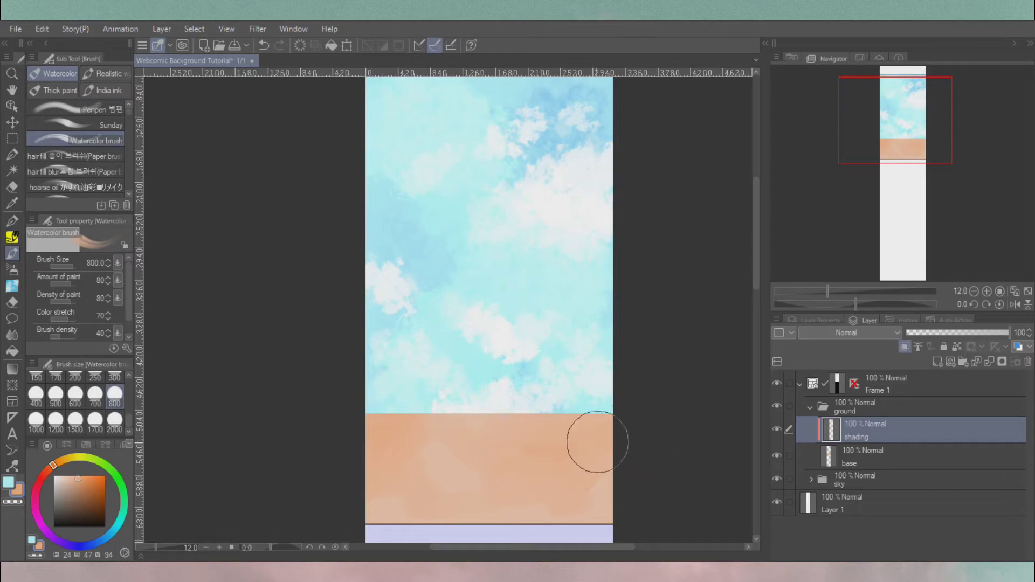
Add a second clipped shading layer above the ground shading and select the ground texture brush with a dark brown.
{"action": "key", "text": "ctrl+v"}
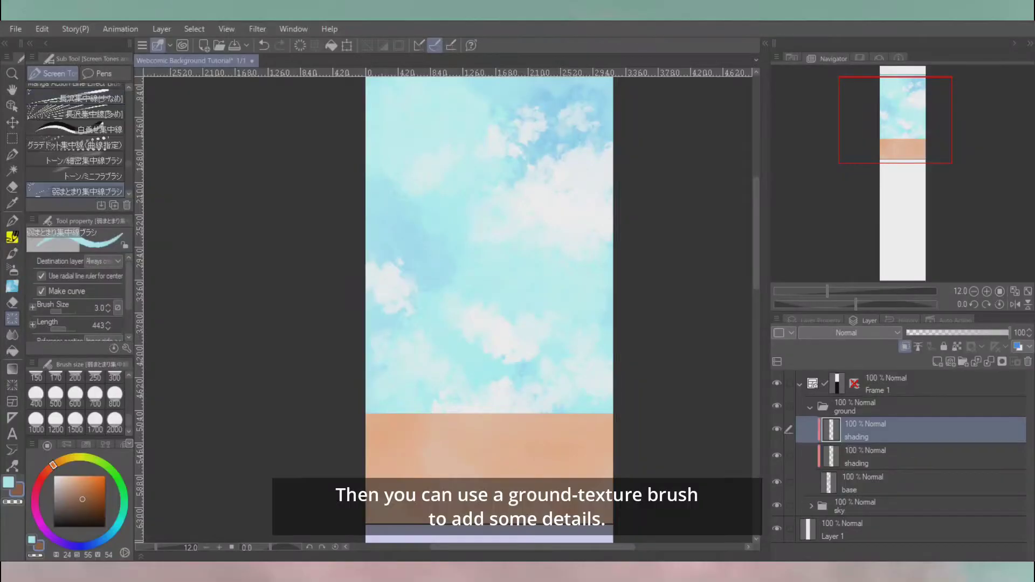
{"action": "scroll", "coordinate": [76, 140], "scroll_direction": "down", "scroll_amount": 3}
{"action": "scroll", "coordinate": [75, 140], "scroll_direction": "down", "scroll_amount": 6}
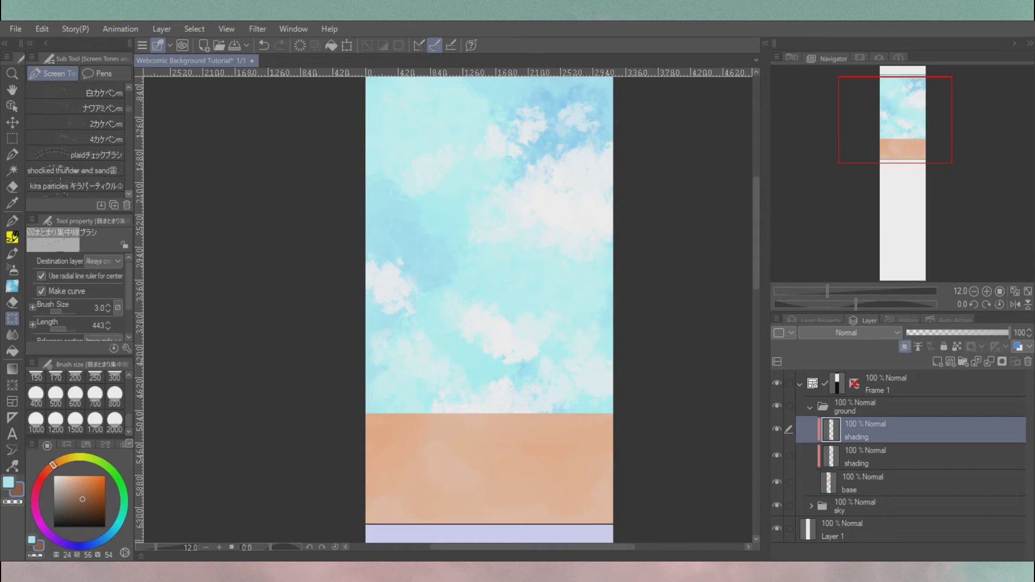
{"action": "left_click", "coordinate": [74, 139]}
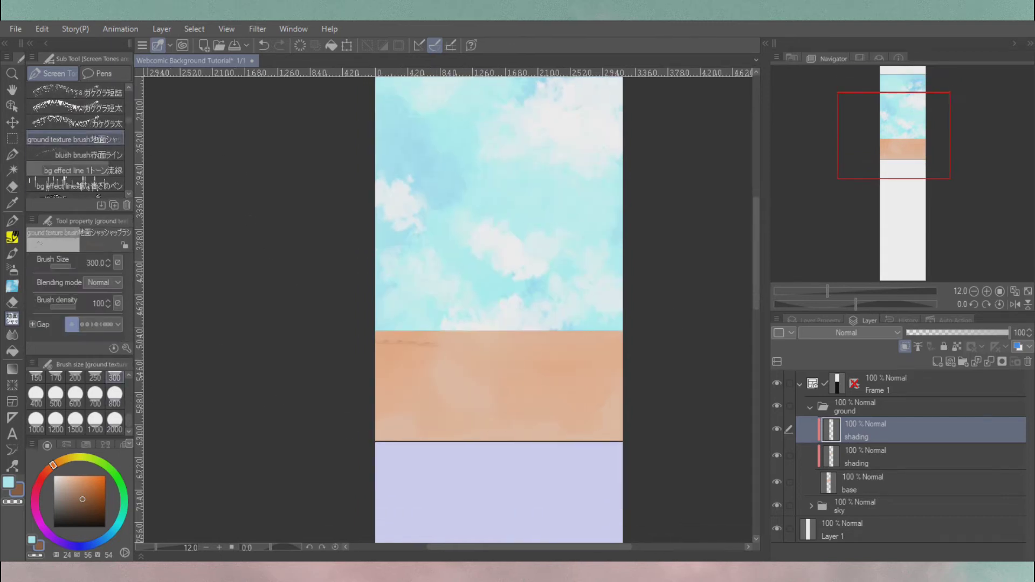
Brush brown texture strokes with an enlarged ground texture brush along the floor's lower edge and slightly above it.
{"action": "scroll", "coordinate": [410, 372], "scroll_direction": "up", "scroll_amount": 4}
{"action": "key", "text": "bracketright"}
{"action": "key", "text": "bracketright"}
{"action": "key", "text": "bracketright"}
{"action": "key", "text": "bracketright"}
{"action": "key", "text": "bracketright"}
{"action": "left_click_drag", "start_coordinate": [302, 348], "coordinate": [507, 349]}
{"action": "key", "text": "ctrl+z"}
{"action": "left_click_drag", "start_coordinate": [302, 455], "coordinate": [574, 444]}
{"action": "left_click_drag", "start_coordinate": [410, 413], "coordinate": [513, 401]}
Scatter small brown texture marks across the upper and middle floor with the ground texture brush at size 170.
{"action": "key", "text": "bracketleft"}
{"action": "key", "text": "bracketleft"}
{"action": "key", "text": "bracketleft"}
{"action": "key", "text": "bracketleft"}
{"action": "key", "text": "bracketleft"}
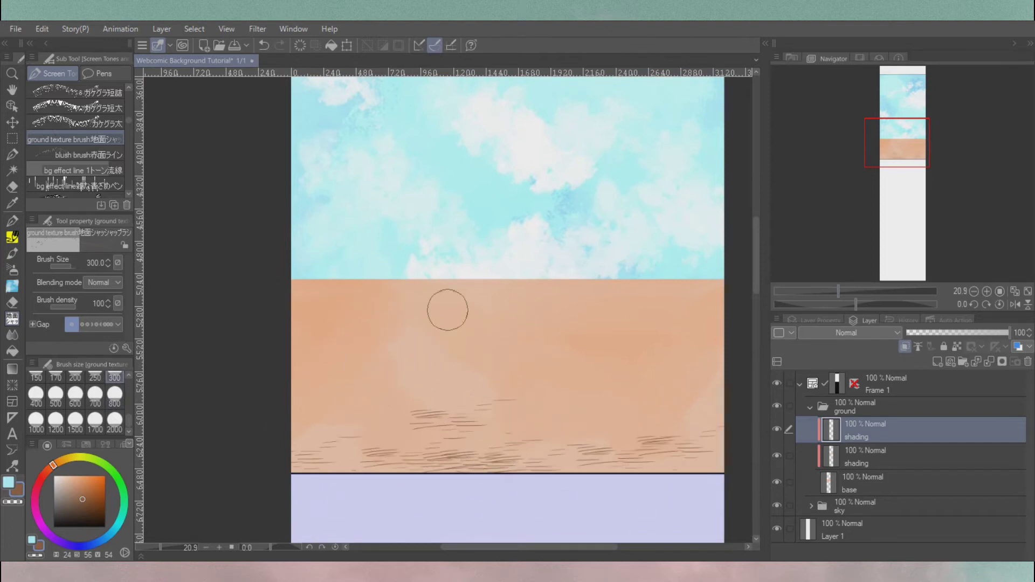
{"action": "left_click_drag", "start_coordinate": [360, 378], "coordinate": [384, 378]}
{"action": "left_click_drag", "start_coordinate": [518, 314], "coordinate": [582, 310]}
{"action": "left_click_drag", "start_coordinate": [591, 325], "coordinate": [610, 325]}
{"action": "left_click_drag", "start_coordinate": [569, 340], "coordinate": [585, 339]}
{"action": "left_click_drag", "start_coordinate": [554, 353], "coordinate": [567, 354]}
{"action": "left_click_drag", "start_coordinate": [620, 316], "coordinate": [663, 312]}
{"action": "left_click_drag", "start_coordinate": [634, 378], "coordinate": [674, 377]}
{"action": "left_click_drag", "start_coordinate": [612, 405], "coordinate": [631, 404]}
{"action": "left_click_drag", "start_coordinate": [399, 300], "coordinate": [432, 301]}
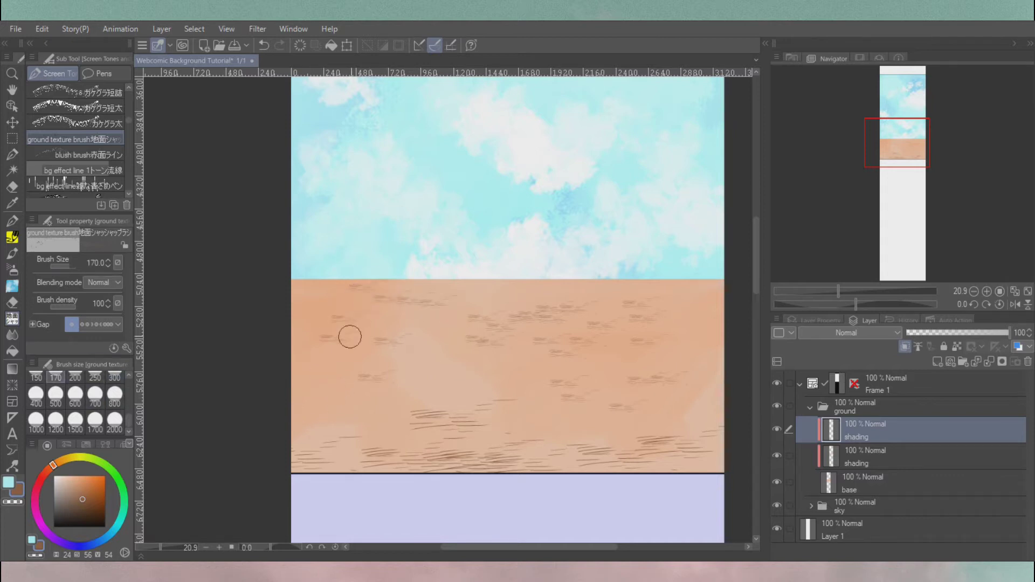
Add larger texture strokes to the floor's middle at brush size 300 and set the texture layer's opacity to 39%.
{"action": "key", "text": "bracketright"}
{"action": "key", "text": "bracketright"}
{"action": "key", "text": "bracketright"}
{"action": "key", "text": "bracketright"}
{"action": "key", "text": "bracketright"}
{"action": "key", "text": "bracketright"}
{"action": "left_click_drag", "start_coordinate": [302, 397], "coordinate": [347, 411]}
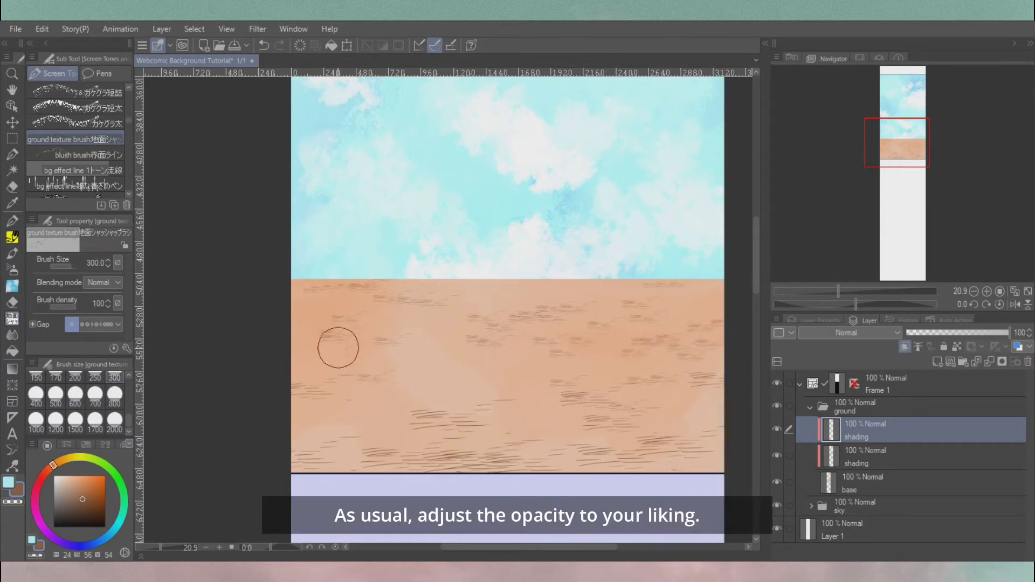
{"action": "left_click", "coordinate": [967, 333]}
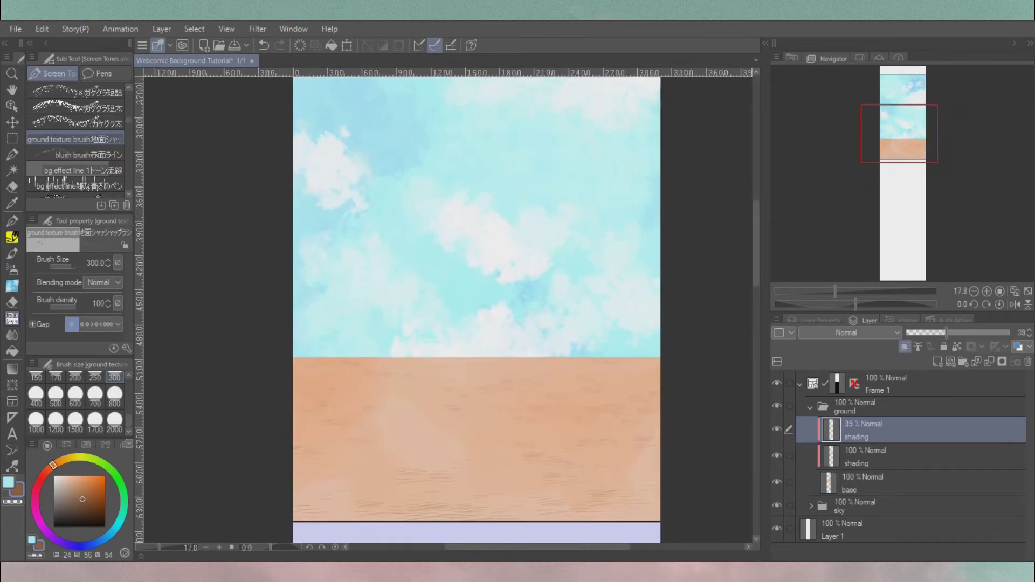
{"action": "scroll", "coordinate": [477, 307], "scroll_direction": "up", "scroll_amount": 1}
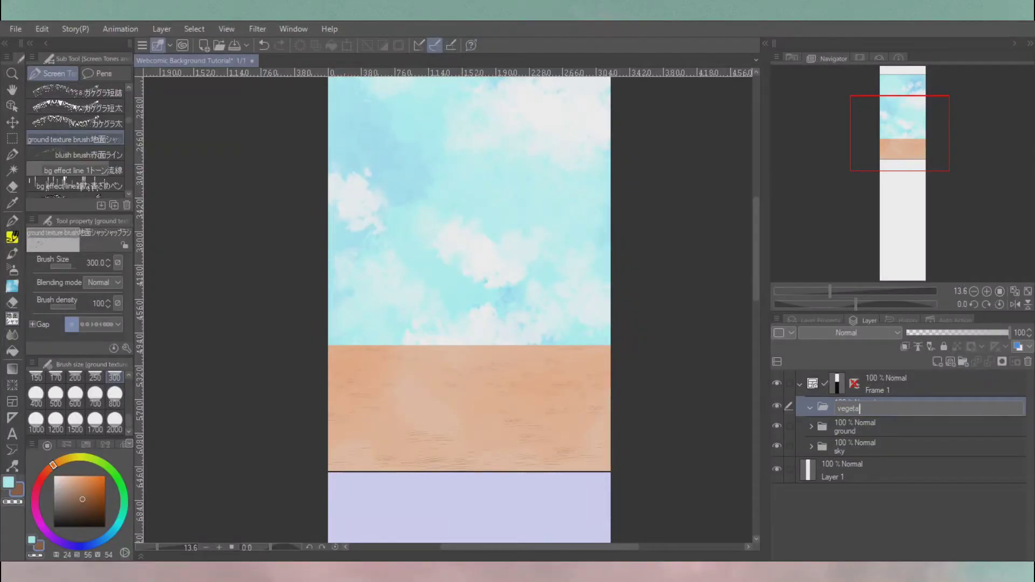
Create a folder named vegetation containing a new layer, and select the leaves1 brush with a light green.
{"action": "key", "text": "ctrl+shift+n"}
{"action": "scroll", "coordinate": [469, 308], "scroll_direction": "up", "scroll_amount": 2}
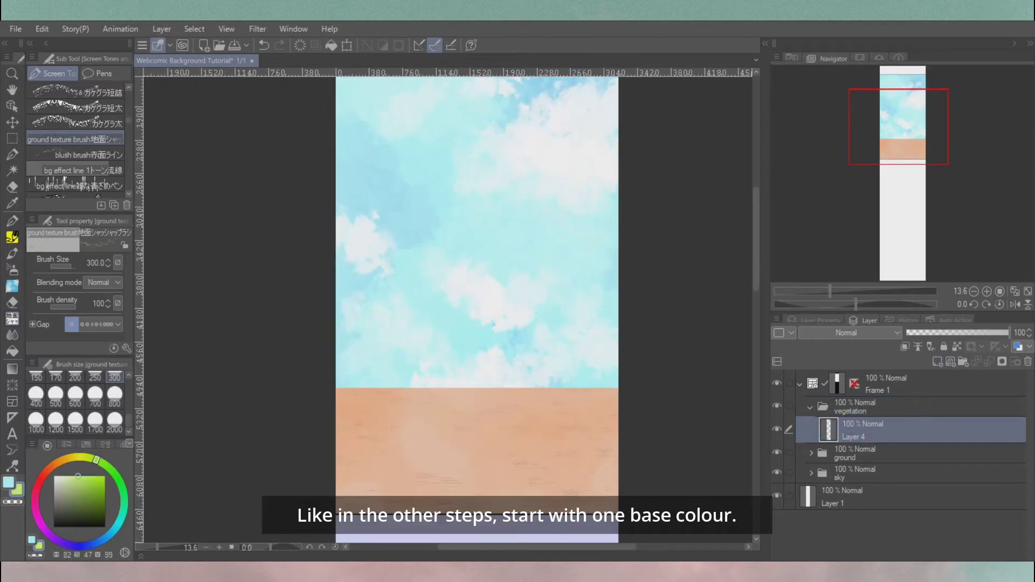
{"action": "key", "text": "b"}
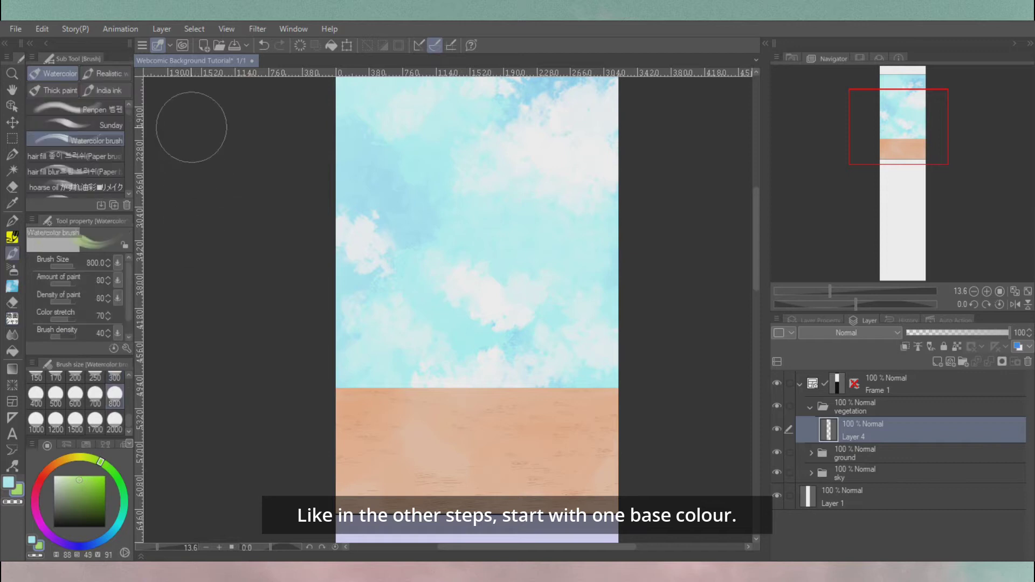
{"action": "left_click", "coordinate": [105, 141]}
{"action": "left_click_drag", "start_coordinate": [612, 294], "coordinate": [584, 363]}
{"action": "left_click", "coordinate": [115, 376]}
{"action": "mouse_move", "coordinate": [621, 317]}
{"action": "left_mouse_down"}
{"action": "mouse_move", "coordinate": [594, 363]}
{"action": "mouse_move", "coordinate": [599, 384]}
{"action": "left_mouse_up"}
{"action": "mouse_move", "coordinate": [345, 299]}
{"action": "left_mouse_down"}
{"action": "mouse_move", "coordinate": [344, 284]}
{"action": "mouse_move", "coordinate": [350, 339]}
{"action": "left_mouse_up"}
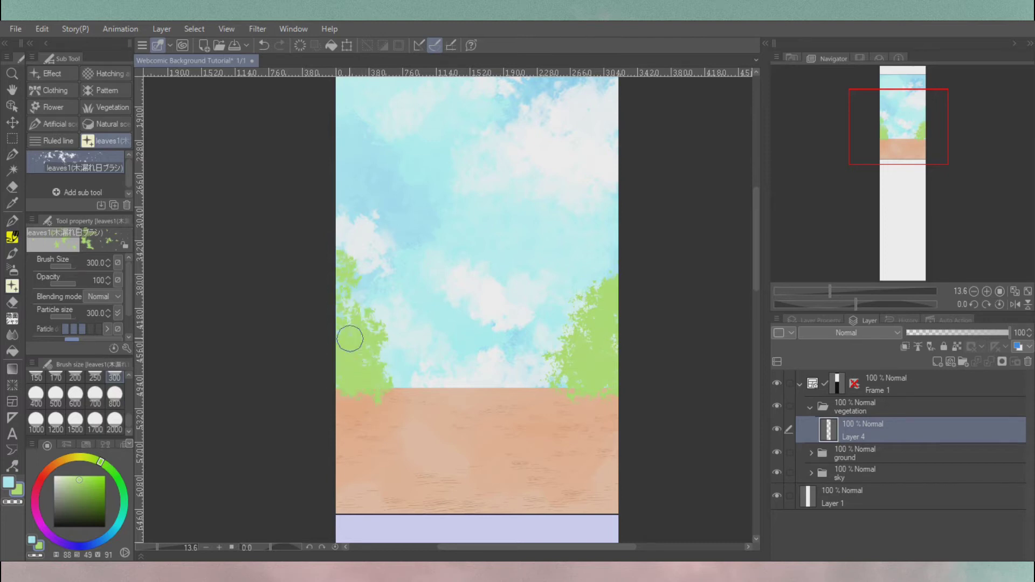
{"action": "key", "text": "ctrl+z"}
{"action": "key", "text": "ctrl+z"}
Paint low light green bushes at both ends of the horizon, trailing slightly down the floor's side edges, at brush size 300.
{"action": "mouse_move", "coordinate": [608, 331]}
{"action": "left_mouse_down"}
{"action": "mouse_move", "coordinate": [580, 375]}
{"action": "mouse_move", "coordinate": [604, 383]}
{"action": "mouse_move", "coordinate": [631, 346]}
{"action": "left_mouse_up"}
{"action": "mouse_move", "coordinate": [344, 323]}
{"action": "left_mouse_down"}
{"action": "mouse_move", "coordinate": [373, 396]}
{"action": "mouse_move", "coordinate": [338, 384]}
{"action": "mouse_move", "coordinate": [327, 404]}
{"action": "mouse_move", "coordinate": [338, 361]}
{"action": "left_mouse_up"}
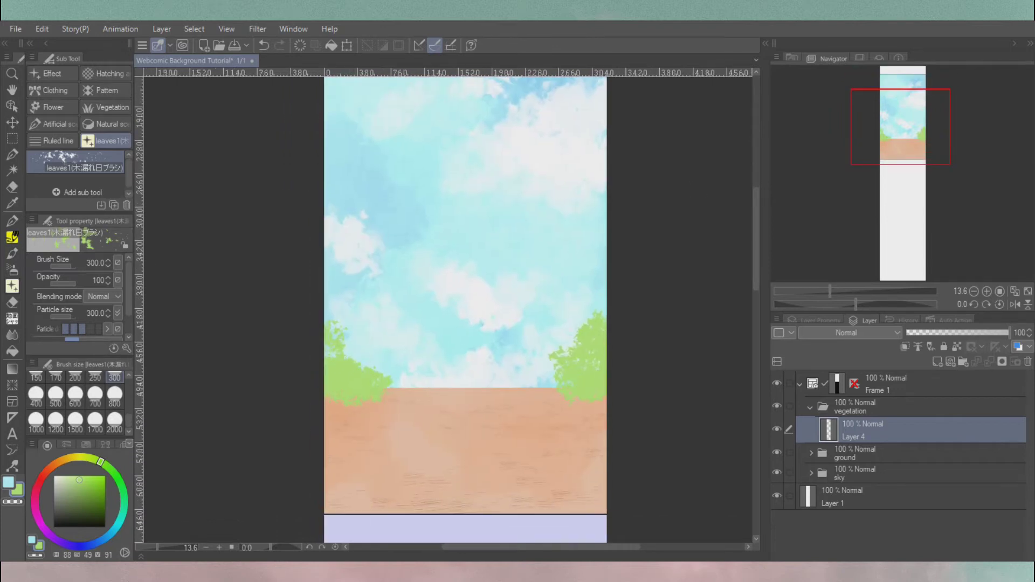
{"action": "mouse_move", "coordinate": [347, 180]}
{"action": "left_mouse_down"}
{"action": "mouse_move", "coordinate": [353, 221]}
{"action": "mouse_move", "coordinate": [366, 184]}
{"action": "left_mouse_up"}
{"action": "left_click_drag", "start_coordinate": [361, 392], "coordinate": [341, 430]}
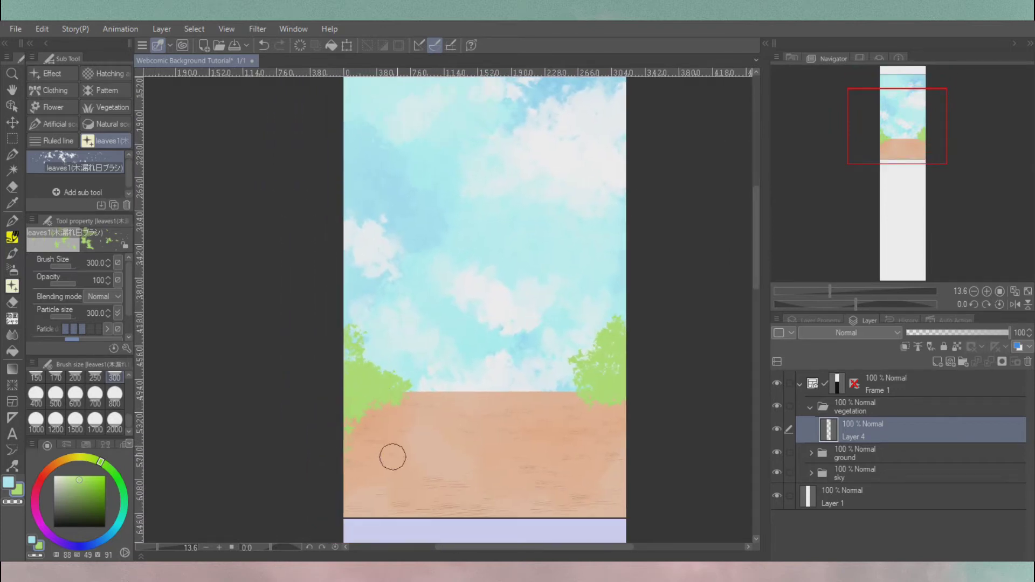
{"action": "left_click_drag", "start_coordinate": [640, 449], "coordinate": [643, 445]}
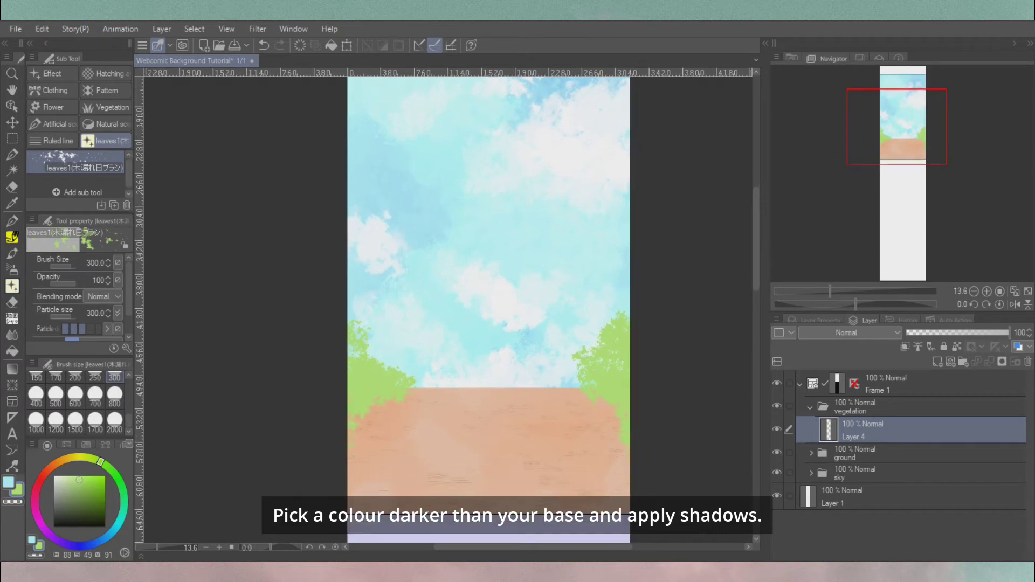
Pick a darker green and add a layer named shadow above the bushes' layer, which is renamed base.
{"action": "left_click_drag", "start_coordinate": [490, 322], "coordinate": [498, 315]}
{"action": "left_click", "coordinate": [83, 498]}
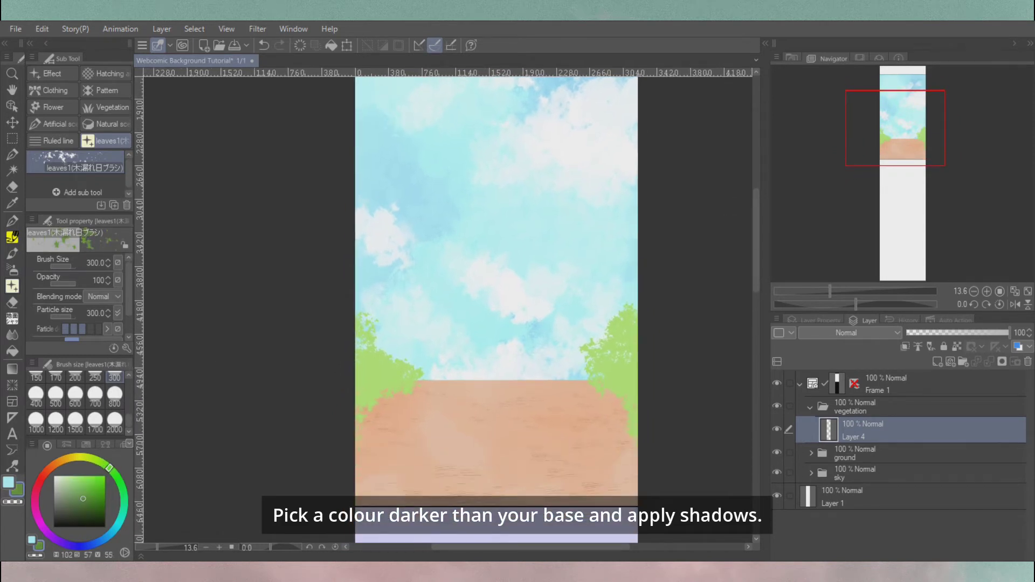
{"action": "left_click_drag", "start_coordinate": [377, 372], "coordinate": [437, 367]}
{"action": "key", "text": "ctrl+z"}
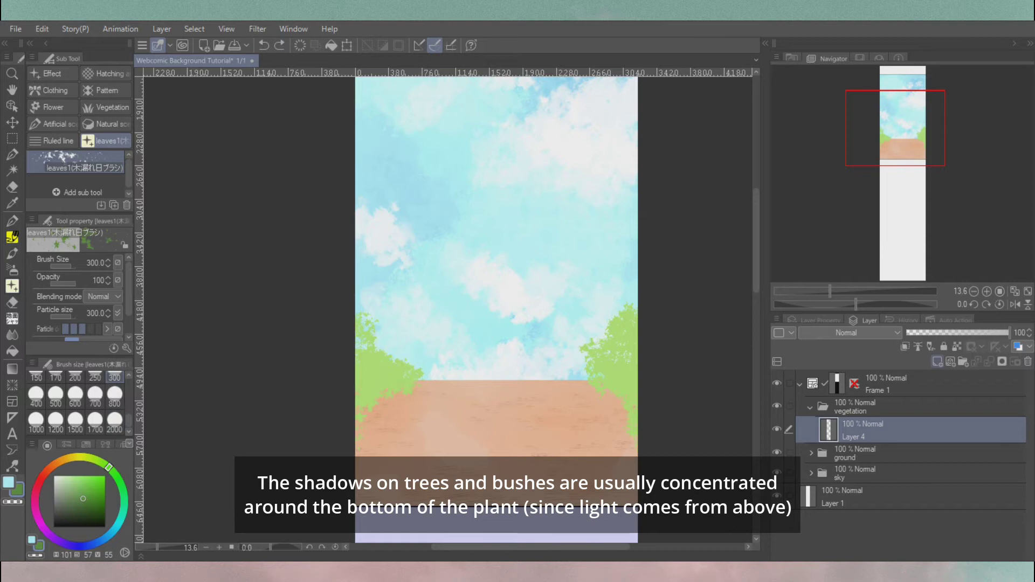
{"action": "left_click", "coordinate": [938, 361]}
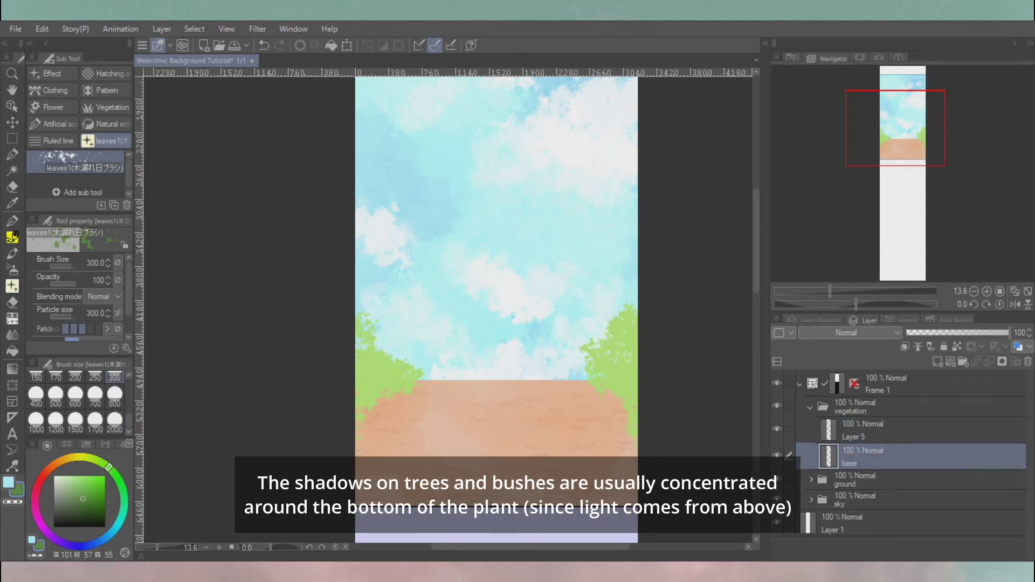
{"action": "double_click", "coordinate": [854, 437]}
{"action": "type", "text": "shado"}
Paint darker green shadows over the lower parts of both bushes with the leaves1 brush at size 170.
{"action": "mouse_move", "coordinate": [402, 371]}
{"action": "left_mouse_down"}
{"action": "mouse_move", "coordinate": [358, 407]}
{"action": "mouse_move", "coordinate": [368, 374]}
{"action": "mouse_move", "coordinate": [358, 378]}
{"action": "mouse_move", "coordinate": [391, 369]}
{"action": "mouse_move", "coordinate": [361, 353]}
{"action": "left_mouse_up"}
{"action": "left_click", "coordinate": [55, 377]}
{"action": "mouse_move", "coordinate": [631, 378]}
{"action": "left_mouse_down"}
{"action": "mouse_move", "coordinate": [606, 381]}
{"action": "mouse_move", "coordinate": [636, 382]}
{"action": "mouse_move", "coordinate": [602, 355]}
{"action": "mouse_move", "coordinate": [634, 337]}
{"action": "left_mouse_up"}
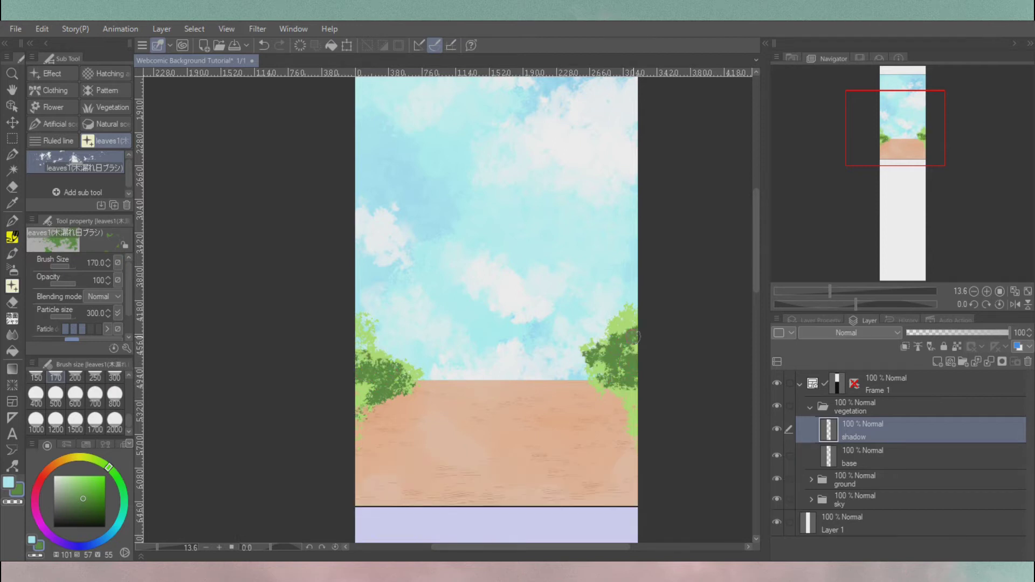
Erase the foliage trailing below the right bush and deepen the shadow along the bottom of the left bush.
{"action": "key", "text": "e"}
{"action": "mouse_move", "coordinate": [634, 425]}
{"action": "left_mouse_down"}
{"action": "mouse_move", "coordinate": [624, 423]}
{"action": "mouse_move", "coordinate": [628, 396]}
{"action": "left_mouse_up"}
{"action": "key", "text": "b"}
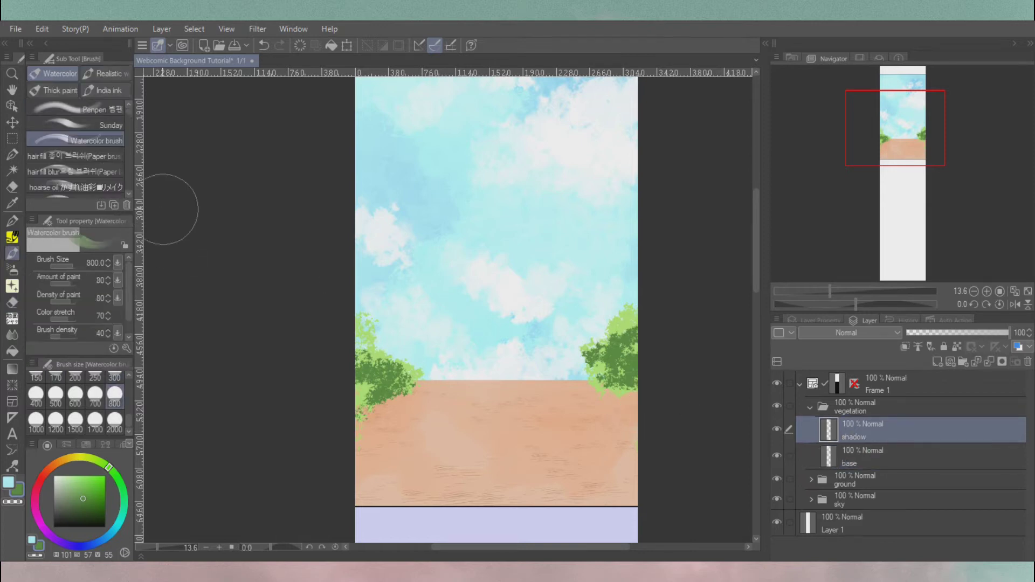
{"action": "key", "text": "b"}
{"action": "left_click_drag", "start_coordinate": [381, 395], "coordinate": [370, 390]}
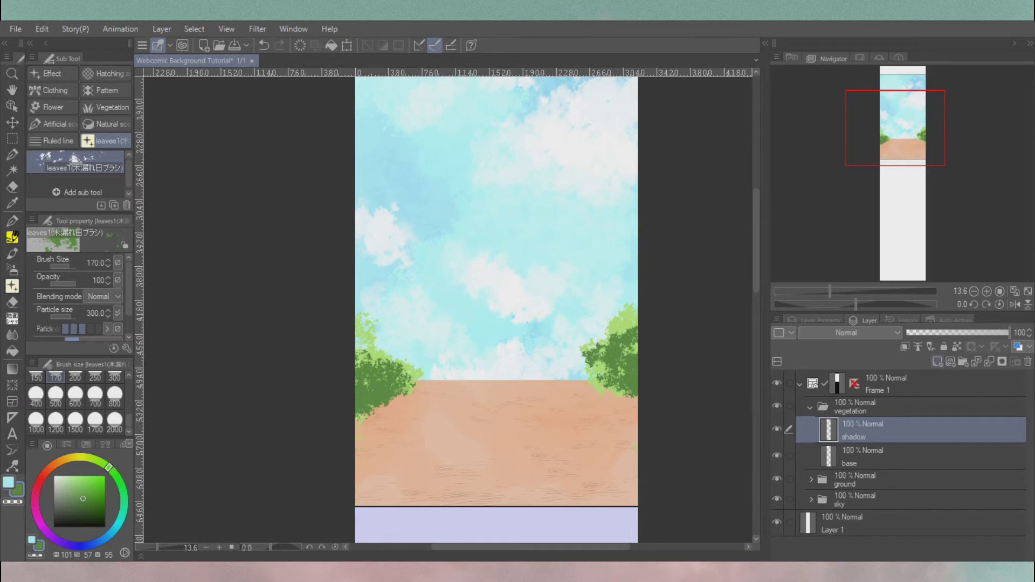
Add a layer named light on top, and fill a new layer clipped to base with medium green.
{"action": "key", "text": "ctrl+shift+n"}
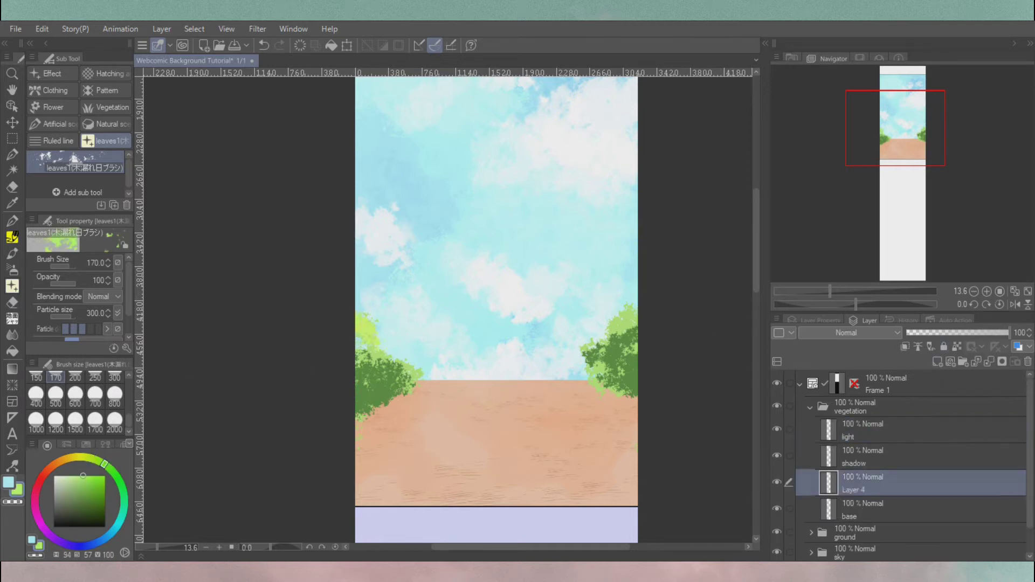
{"action": "key", "text": "g"}
{"action": "left_click", "coordinate": [377, 348]}
{"action": "left_click", "coordinate": [906, 346]}
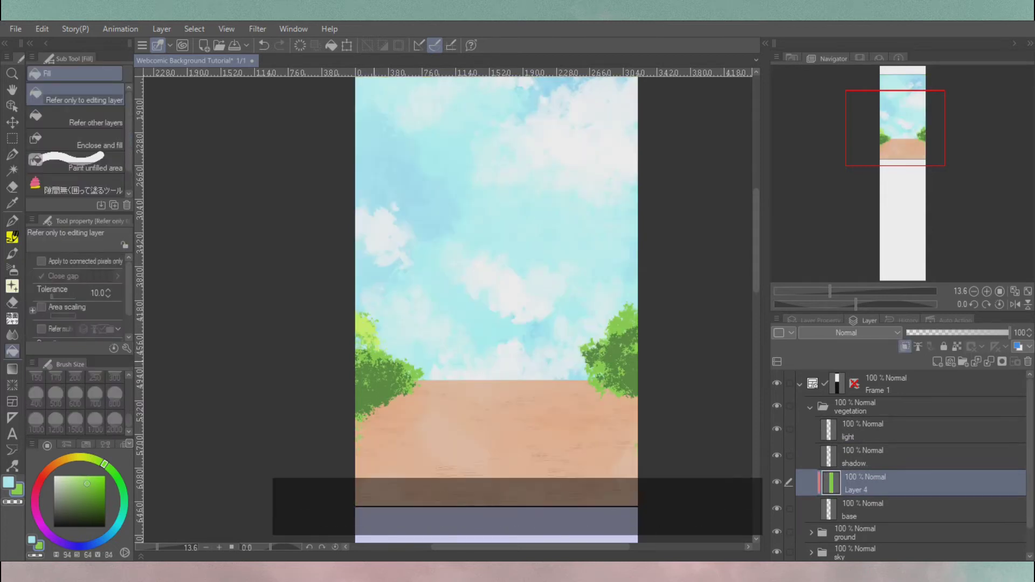
Paint pale yellow leaf highlights near the tops of both bushes on the light layer, using the leaves1 brush at size 100.
{"action": "left_click", "coordinate": [890, 430]}
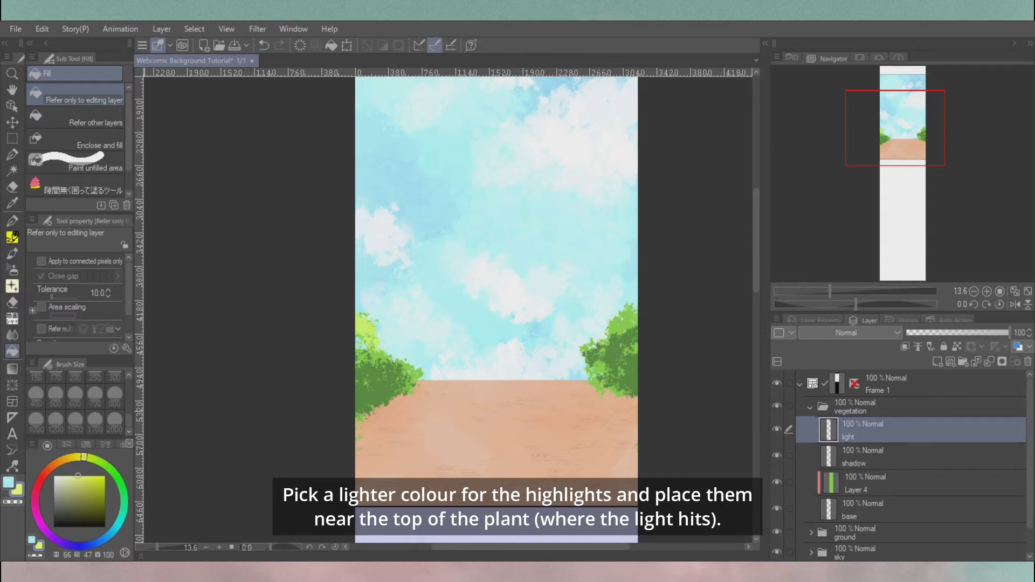
{"action": "key", "text": "b"}
{"action": "scroll", "coordinate": [701, 302], "scroll_direction": "up", "scroll_amount": 3}
{"action": "mouse_move", "coordinate": [720, 283]}
{"action": "left_mouse_down"}
{"action": "mouse_move", "coordinate": [710, 306]}
{"action": "mouse_move", "coordinate": [655, 348]}
{"action": "mouse_move", "coordinate": [723, 356]}
{"action": "mouse_move", "coordinate": [682, 378]}
{"action": "left_mouse_up"}
{"action": "key", "text": "bracketleft"}
{"action": "key", "text": "bracketleft"}
{"action": "key", "text": "bracketleft"}
{"action": "mouse_move", "coordinate": [312, 332]}
{"action": "left_mouse_down"}
{"action": "mouse_move", "coordinate": [268, 359]}
{"action": "mouse_move", "coordinate": [340, 374]}
{"action": "mouse_move", "coordinate": [331, 392]}
{"action": "mouse_move", "coordinate": [280, 406]}
{"action": "left_mouse_up"}
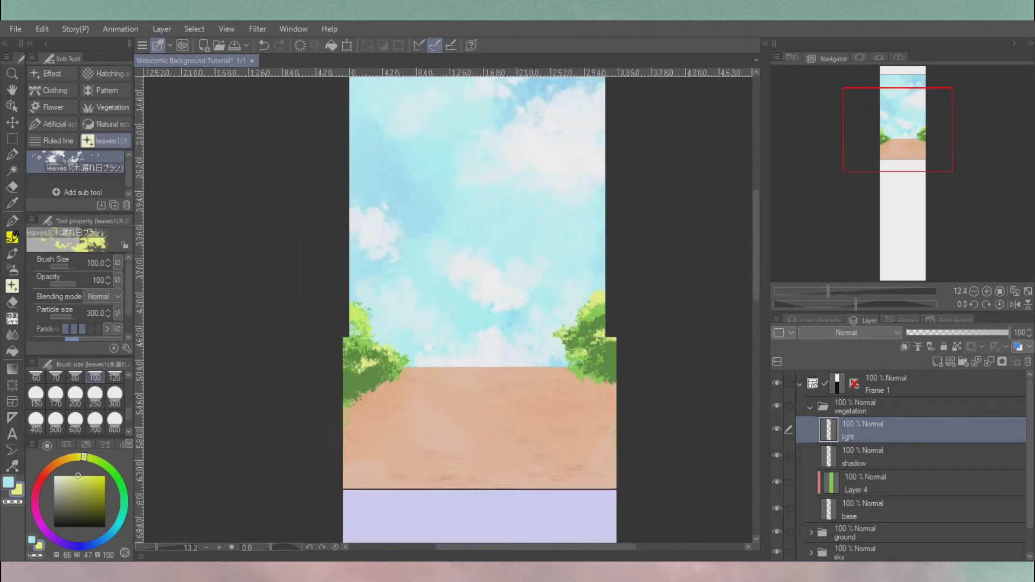
Sample the bush's dark green and dab leaf shadows onto the left bush on the shadow layer with the leaves1 brush at size 100.
{"action": "key", "text": "alt+bracketright"}
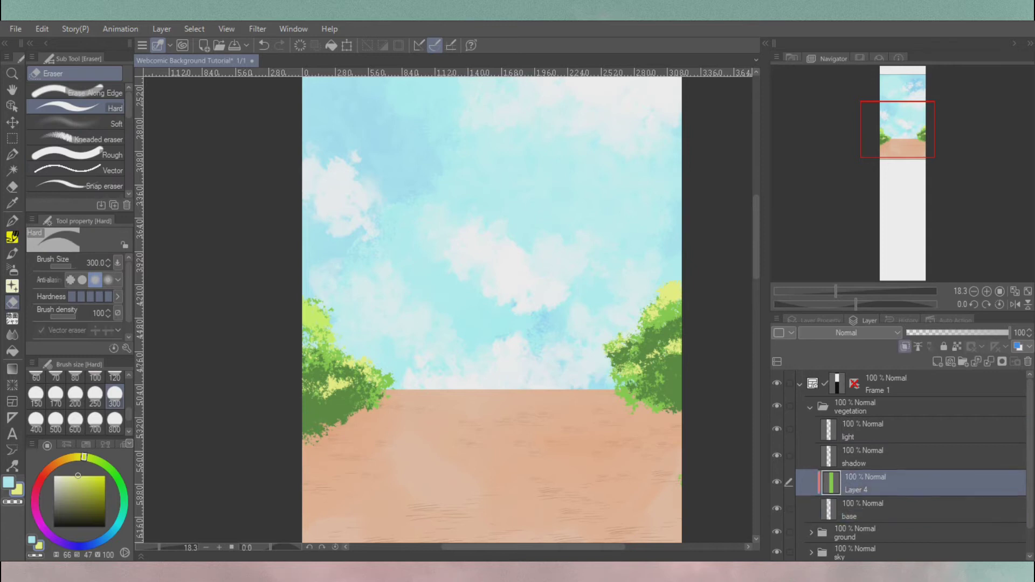
{"action": "key", "text": "alt+bracketright"}
{"action": "left_click", "coordinate": [323, 415], "text": "alt"}
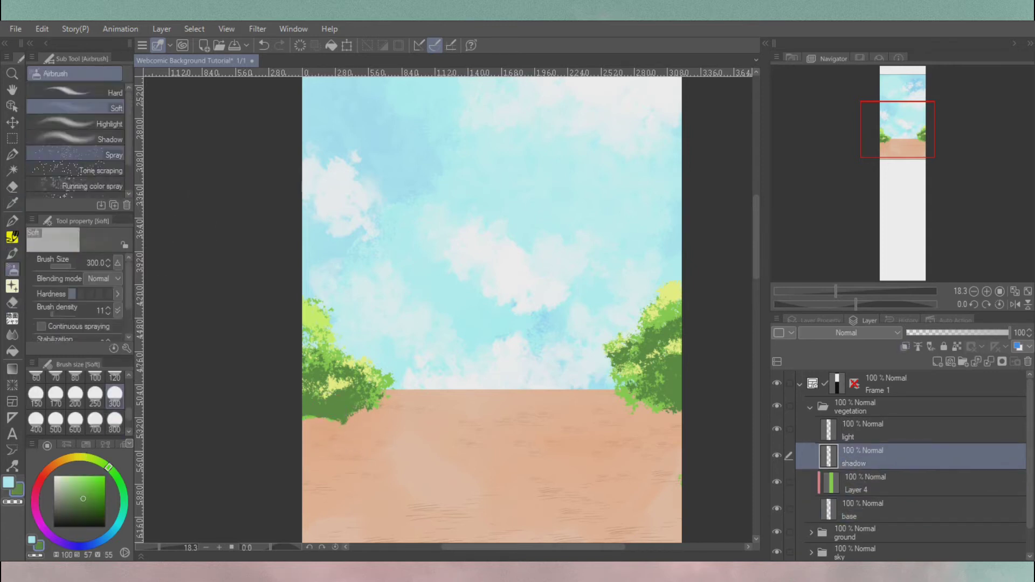
{"action": "left_click", "coordinate": [12, 285]}
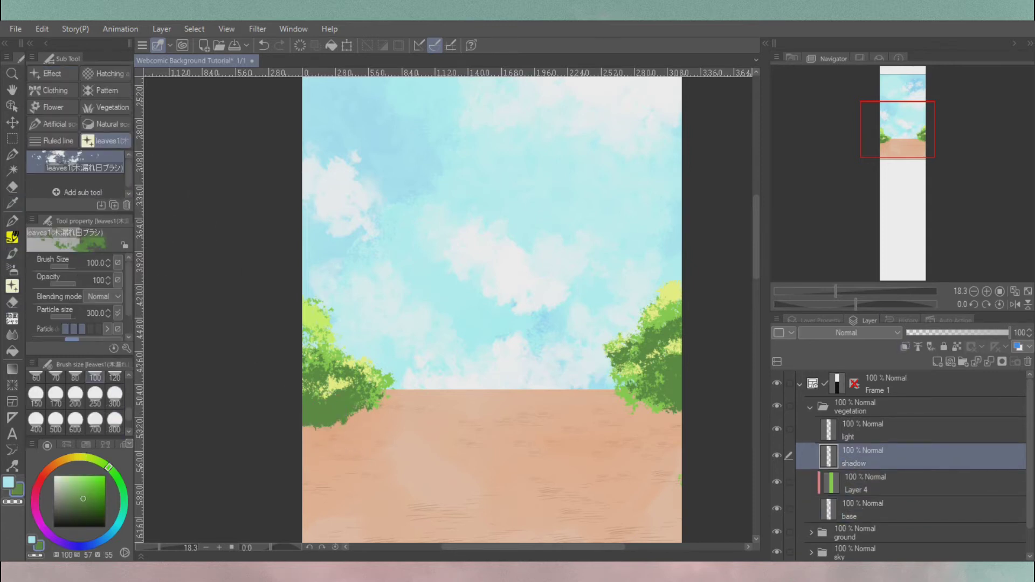
{"action": "scroll", "coordinate": [363, 349], "scroll_direction": "up", "scroll_amount": 1}
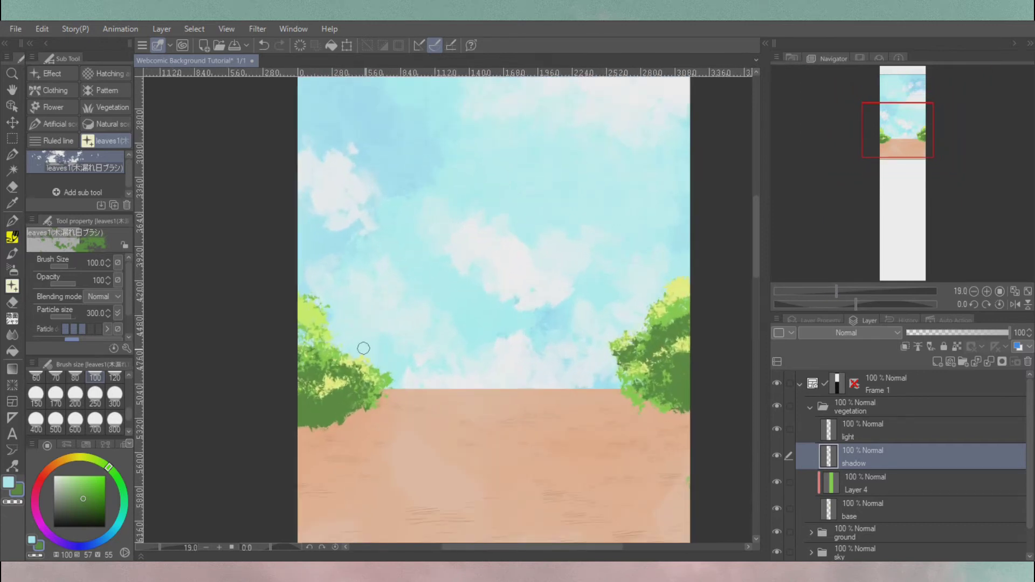
{"action": "left_click_drag", "start_coordinate": [335, 348], "coordinate": [402, 349]}
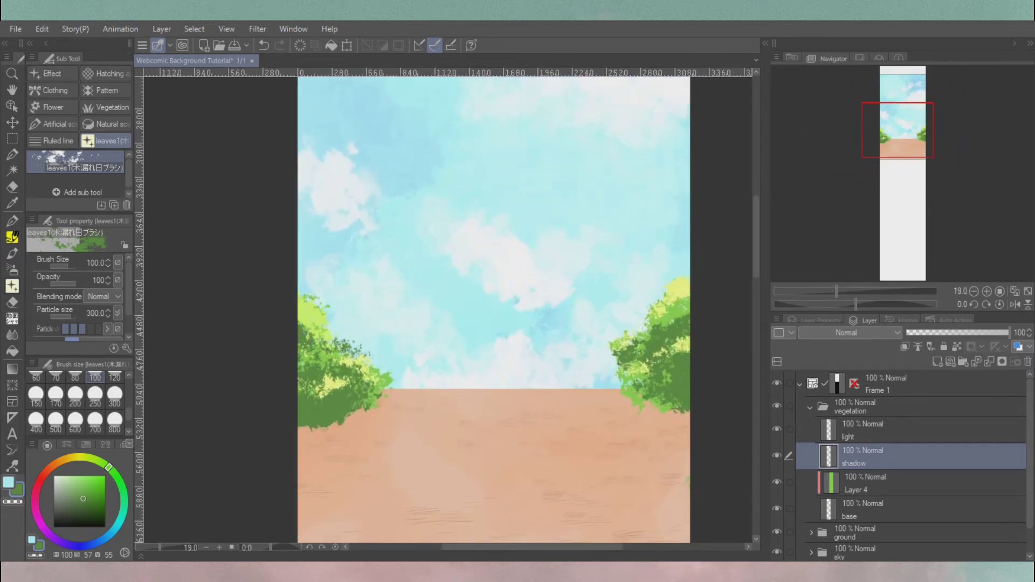
Rename the vegetation folder as vegetation 1 and add a folder named veg2 above it with a new layer.
{"action": "scroll", "coordinate": [462, 445], "scroll_direction": "down", "scroll_amount": 3}
{"action": "left_click", "coordinate": [863, 406]}
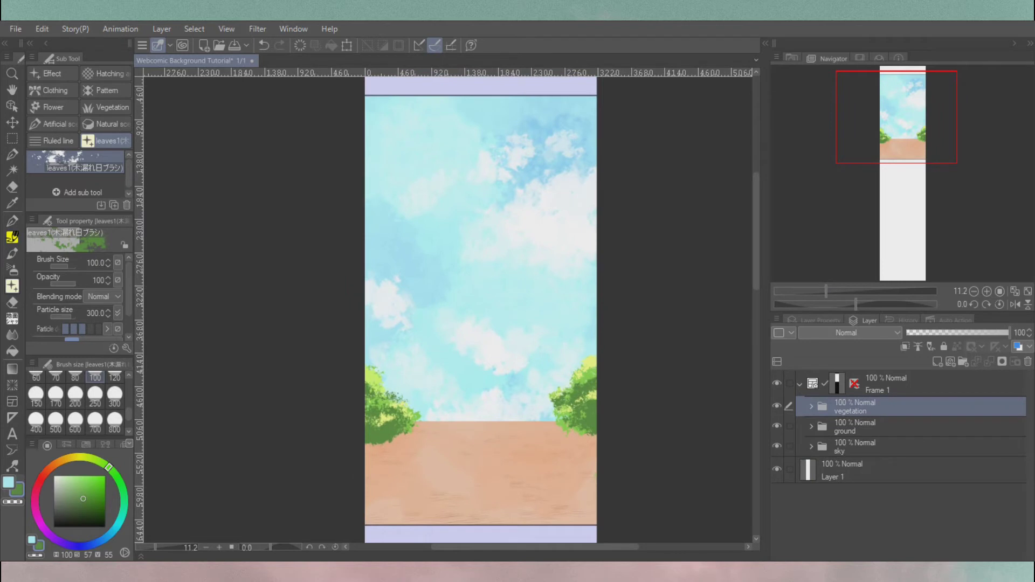
{"action": "double_click", "coordinate": [852, 407]}
{"action": "type", "text": "ve"}
{"action": "key", "text": "ctrl+shift+n"}
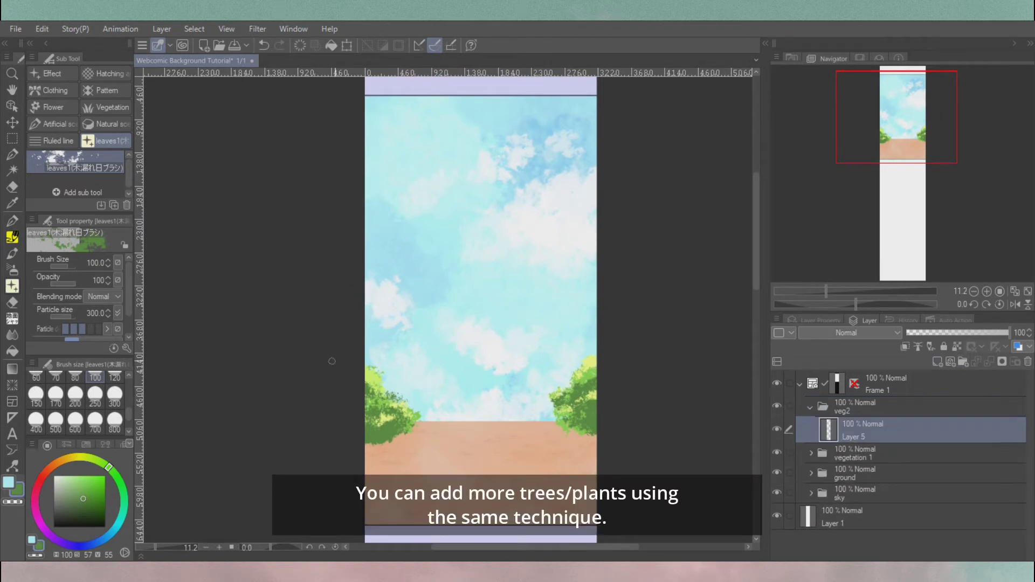
Paint a large medium green tree canopy reaching in from the panel's right edge with the leaves1 brush at size 300.
{"action": "scroll", "coordinate": [672, 336], "scroll_direction": "up", "scroll_amount": 3}
{"action": "scroll", "coordinate": [502, 302], "scroll_direction": "down", "scroll_amount": 3}
{"action": "mouse_move", "coordinate": [576, 199]}
{"action": "left_mouse_down"}
{"action": "mouse_move", "coordinate": [548, 227]}
{"action": "mouse_move", "coordinate": [563, 253]}
{"action": "mouse_move", "coordinate": [533, 257]}
{"action": "mouse_move", "coordinate": [582, 277]}
{"action": "mouse_move", "coordinate": [550, 245]}
{"action": "mouse_move", "coordinate": [585, 243]}
{"action": "left_mouse_up"}
{"action": "scroll", "coordinate": [259, 356], "scroll_direction": "up", "scroll_amount": 2}
{"action": "left_click", "coordinate": [114, 394]}
{"action": "mouse_move", "coordinate": [539, 270]}
{"action": "left_mouse_down"}
{"action": "mouse_move", "coordinate": [604, 269]}
{"action": "mouse_move", "coordinate": [554, 173]}
{"action": "mouse_move", "coordinate": [600, 296]}
{"action": "mouse_move", "coordinate": [625, 297]}
{"action": "mouse_move", "coordinate": [646, 315]}
{"action": "left_mouse_up"}
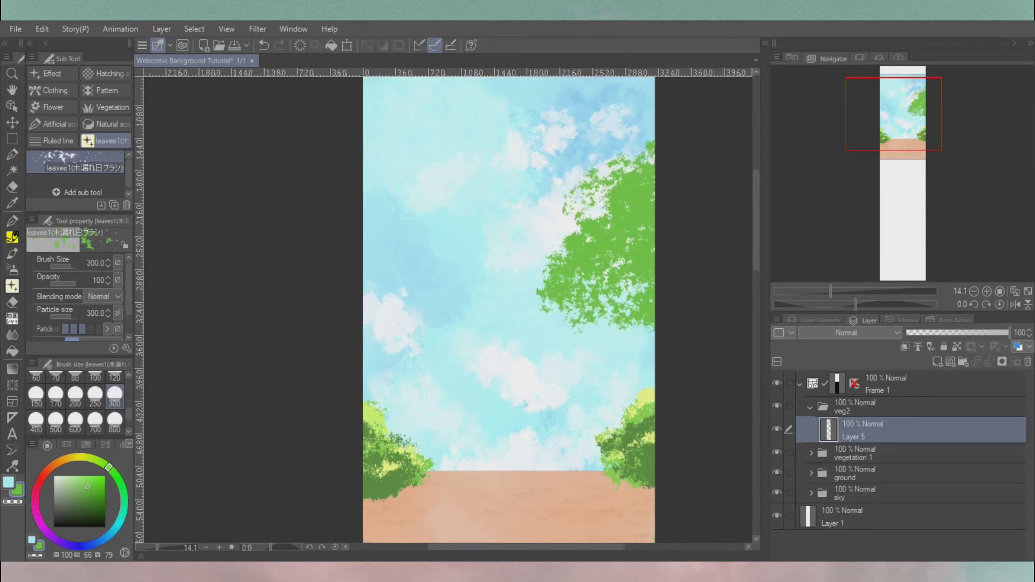
Add a layer above the tree canopy and paint dark green shadows over its lower part, refining with brush size 120.
{"action": "left_click", "coordinate": [938, 361]}
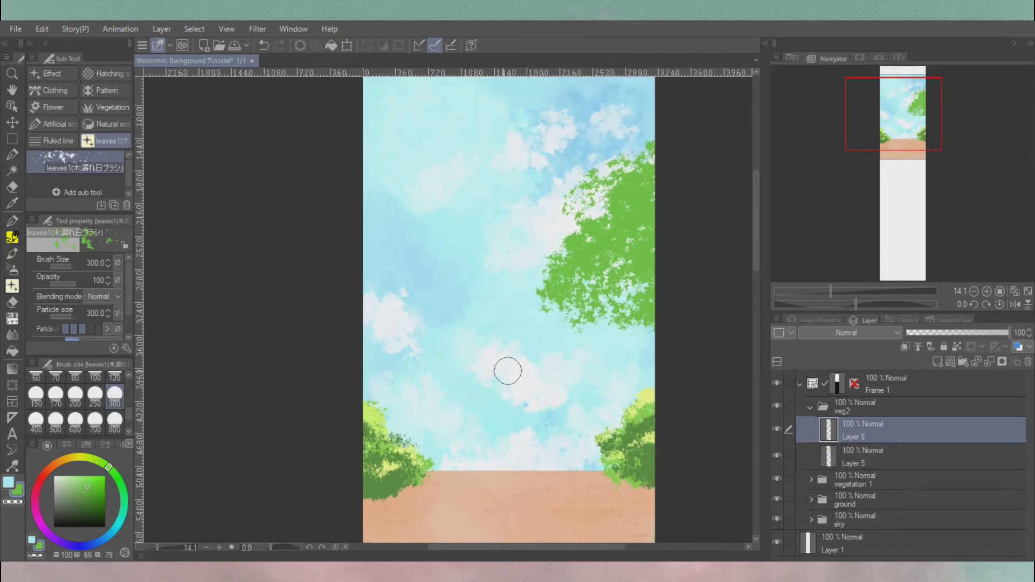
{"action": "mouse_move", "coordinate": [550, 291]}
{"action": "left_mouse_down"}
{"action": "mouse_move", "coordinate": [598, 313]}
{"action": "mouse_move", "coordinate": [648, 308]}
{"action": "mouse_move", "coordinate": [626, 248]}
{"action": "left_mouse_up"}
{"action": "left_click", "coordinate": [114, 378]}
{"action": "mouse_move", "coordinate": [656, 215]}
{"action": "left_mouse_down"}
{"action": "mouse_move", "coordinate": [603, 235]}
{"action": "mouse_move", "coordinate": [641, 305]}
{"action": "mouse_move", "coordinate": [661, 304]}
{"action": "mouse_move", "coordinate": [637, 250]}
{"action": "mouse_move", "coordinate": [589, 246]}
{"action": "mouse_move", "coordinate": [620, 236]}
{"action": "left_mouse_up"}
{"action": "left_click_drag", "start_coordinate": [609, 324], "coordinate": [566, 318]}
Add another layer and paint yellow leaf highlights, sampled from the right bush, on the tree's upper and left clusters.
{"action": "key", "text": "ctrl+shift+n"}
{"action": "left_click", "coordinate": [642, 399], "text": "alt"}
{"action": "left_click_drag", "start_coordinate": [633, 169], "coordinate": [652, 158]}
{"action": "key", "text": "ctrl+z"}
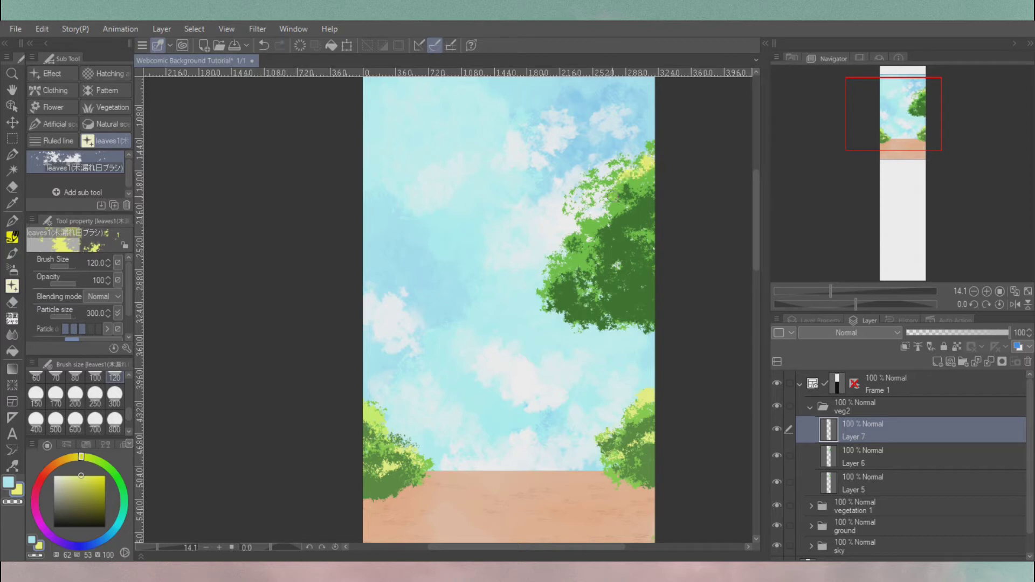
{"action": "left_click_drag", "start_coordinate": [650, 222], "coordinate": [567, 257]}
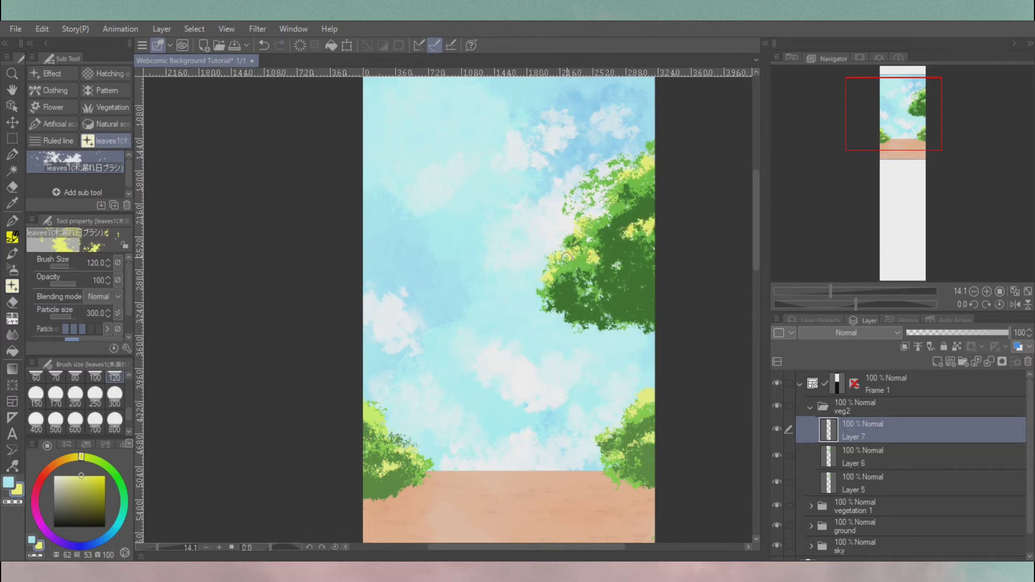
Extend the yellow leaf highlights along the tree canopy's upper-left edge.
{"action": "left_click_drag", "start_coordinate": [603, 218], "coordinate": [572, 192]}
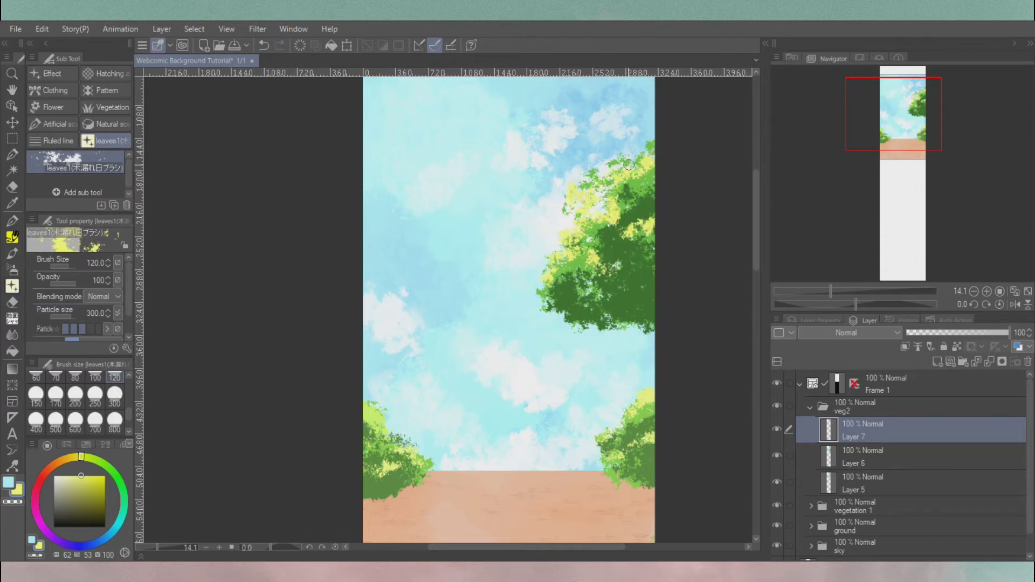
{"action": "scroll", "coordinate": [510, 310], "scroll_direction": "up", "scroll_amount": 2}
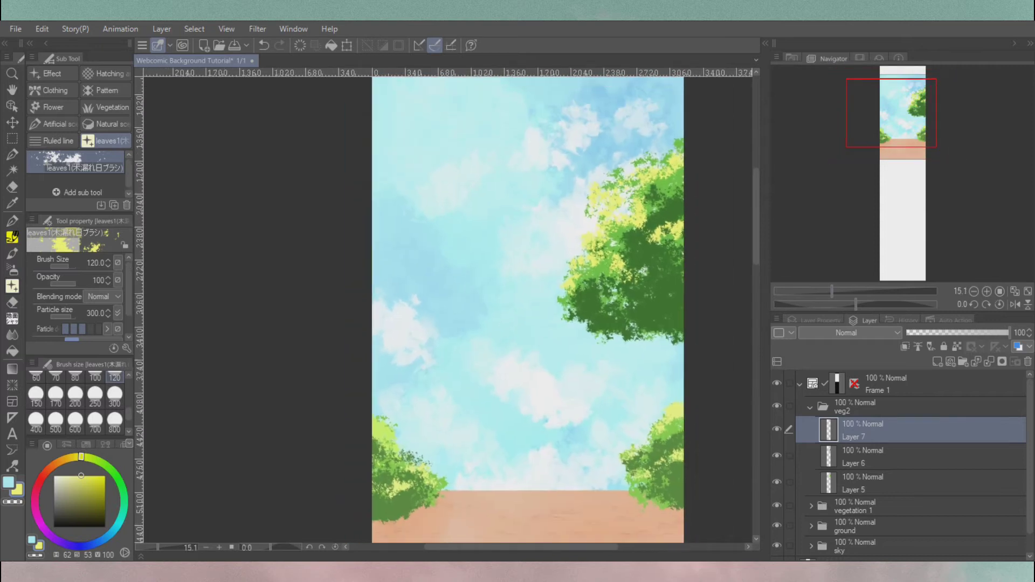
Add a layer and paint leaf clusters in medium green, sampled from the canopy, over the tree's dark shadow area.
{"action": "key", "text": "ctrl+shift+n"}
{"action": "left_click", "coordinate": [673, 275], "text": "alt"}
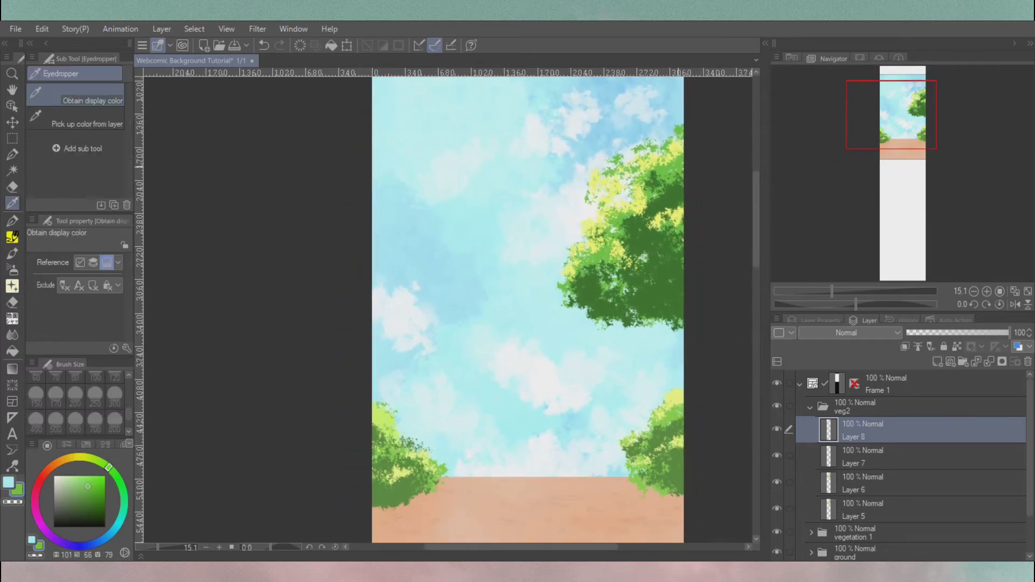
{"action": "mouse_move", "coordinate": [674, 275]}
{"action": "left_mouse_down"}
{"action": "mouse_move", "coordinate": [648, 286]}
{"action": "mouse_move", "coordinate": [642, 267]}
{"action": "mouse_move", "coordinate": [663, 253]}
{"action": "mouse_move", "coordinate": [642, 292]}
{"action": "mouse_move", "coordinate": [669, 259]}
{"action": "mouse_move", "coordinate": [655, 248]}
{"action": "mouse_move", "coordinate": [615, 291]}
{"action": "left_mouse_up"}
{"action": "key", "text": "ctrl+z"}
{"action": "left_click_drag", "start_coordinate": [698, 169], "coordinate": [694, 157]}
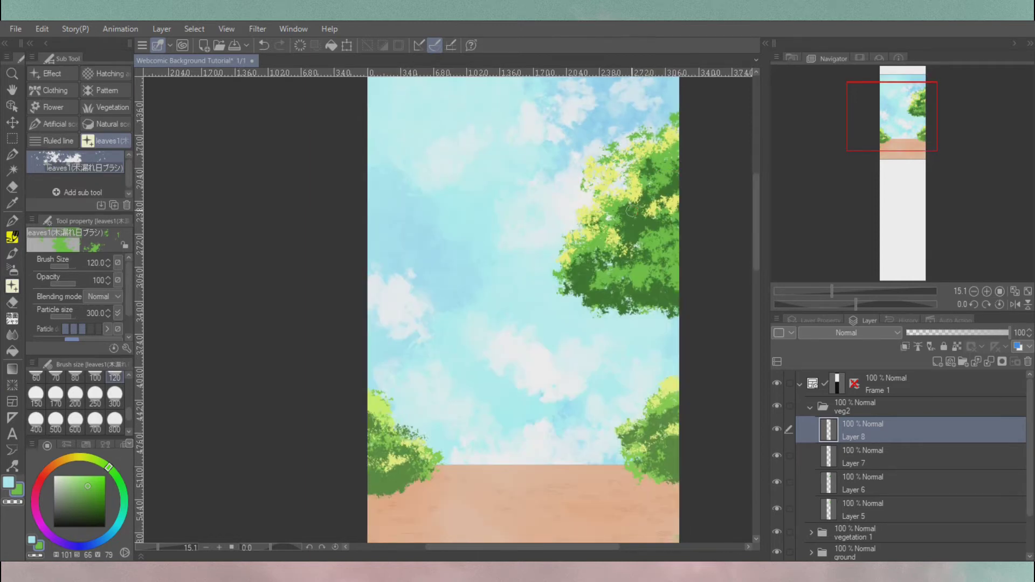
{"action": "scroll", "coordinate": [518, 308], "scroll_direction": "down", "scroll_amount": 1}
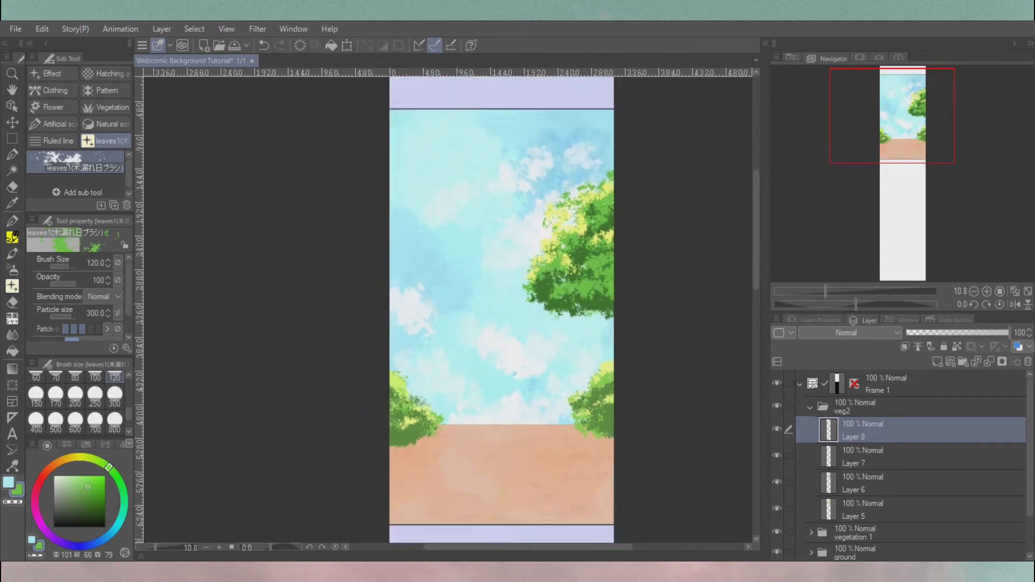
{"action": "scroll", "coordinate": [503, 310], "scroll_direction": "down", "scroll_amount": 2}
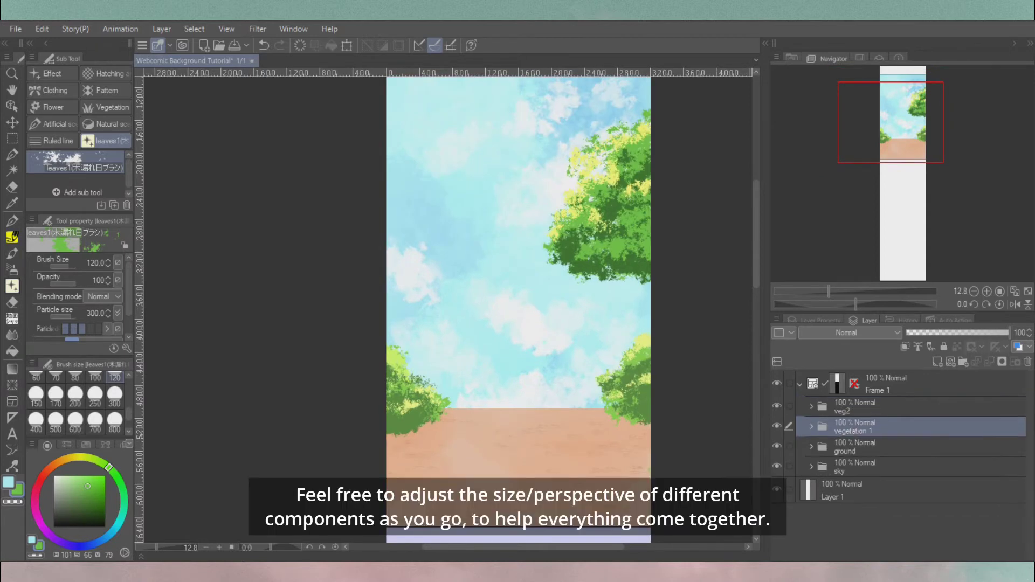
Select the right bush in the vegetation 1 folder with a rectangle and scale it down slightly against the panel edge.
{"action": "key", "text": "m"}
{"action": "left_click_drag", "start_coordinate": [562, 306], "coordinate": [650, 472]}
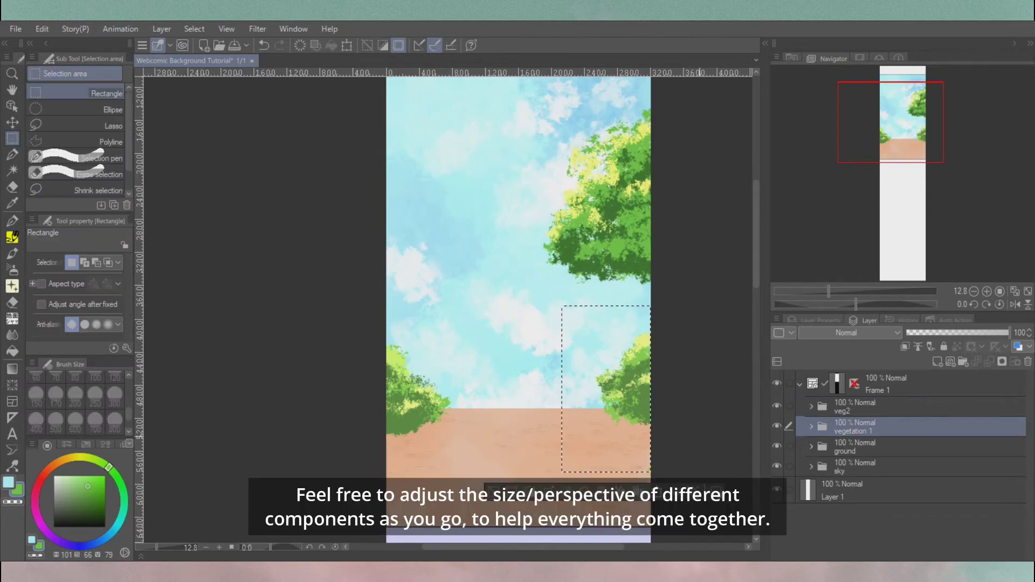
{"action": "key", "text": "ctrl+t"}
{"action": "left_click_drag", "start_coordinate": [562, 473], "coordinate": [572, 458]}
{"action": "left_click_drag", "start_coordinate": [572, 311], "coordinate": [575, 315]}
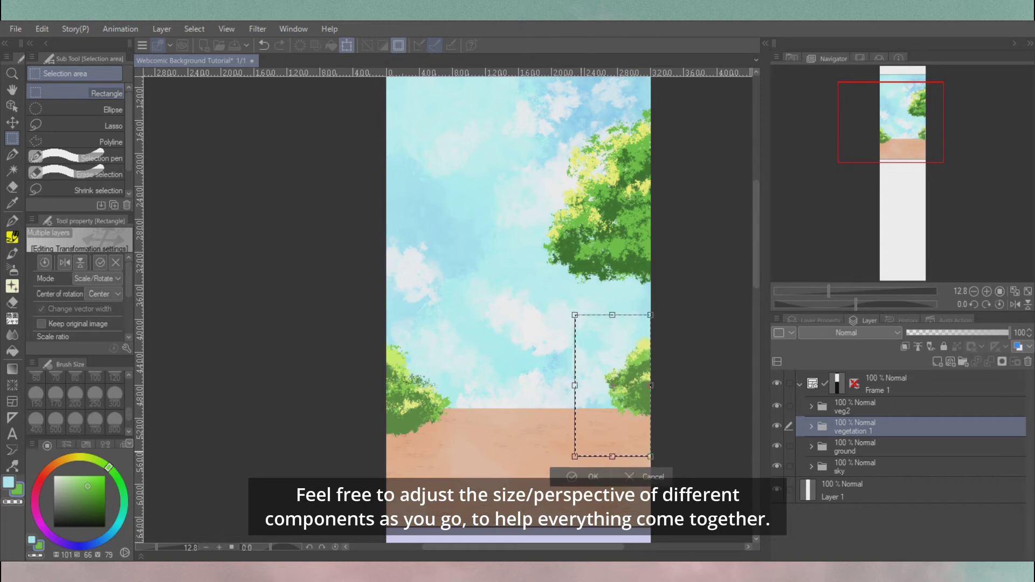
{"action": "key", "text": "Return"}
Select the left bush, scale it down to sit near the horizon, and clear the selection.
{"action": "left_click_drag", "start_coordinate": [370, 305], "coordinate": [466, 439]}
{"action": "key", "text": "ctrl+t"}
{"action": "key", "text": "Return"}
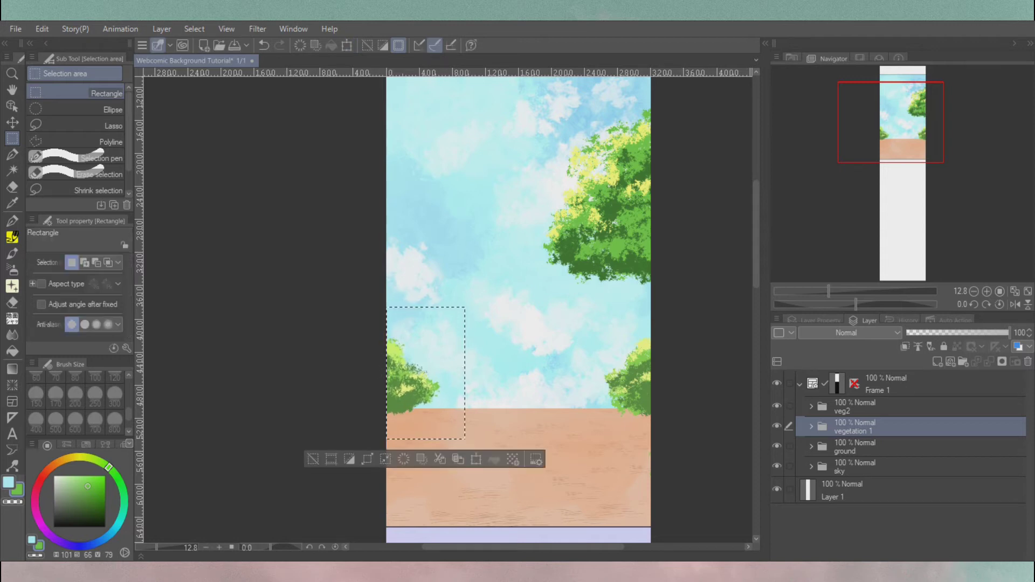
{"action": "key", "text": "ctrl+d"}
{"action": "key", "text": "ctrl+minus"}
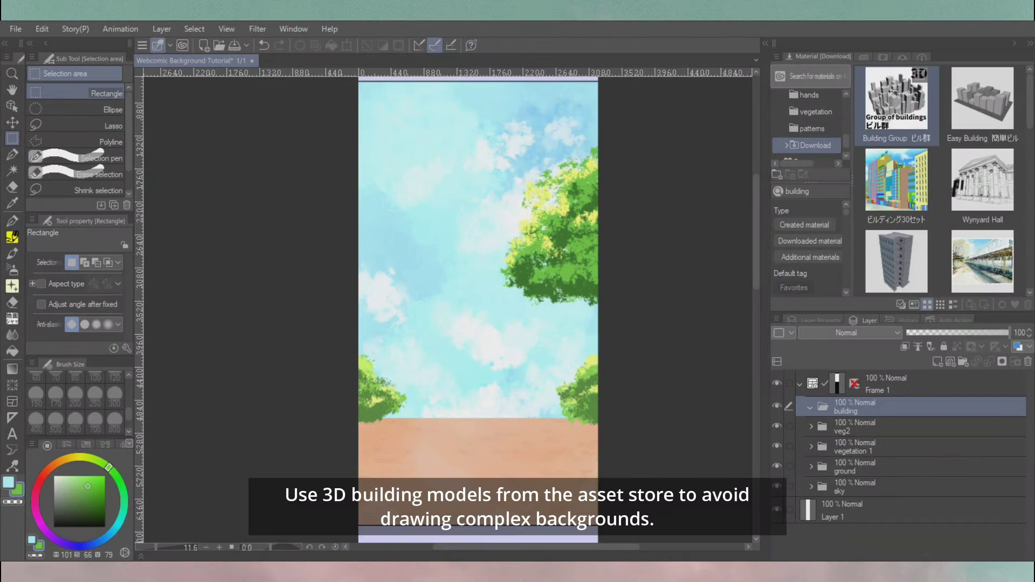
Place the Building Group 3D model in the building folder, reduce its size and move it down onto the horizon.
{"action": "left_click_drag", "start_coordinate": [897, 97], "coordinate": [884, 375]}
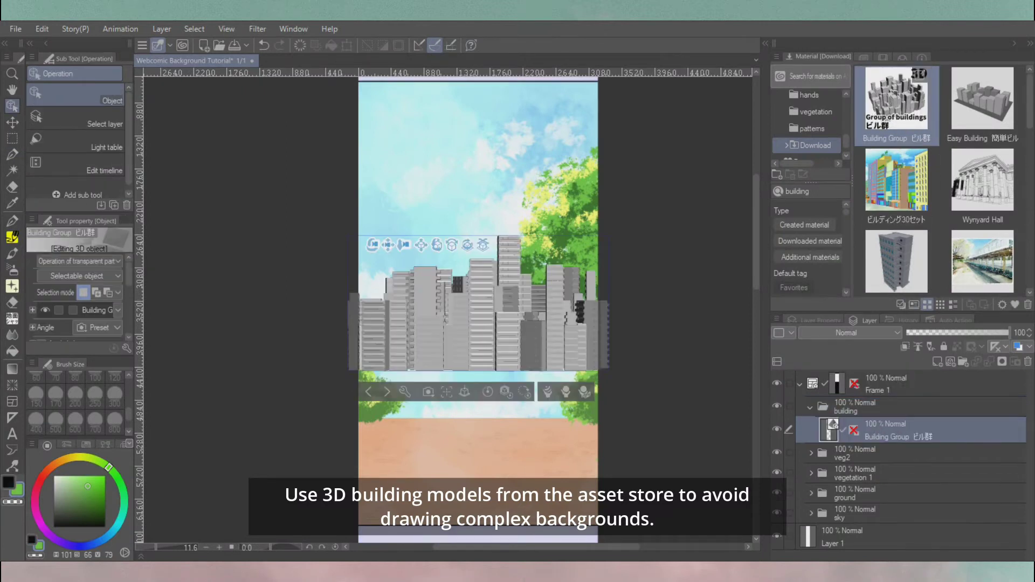
{"action": "key", "text": "k"}
{"action": "left_click_drag", "start_coordinate": [474, 312], "coordinate": [456, 378]}
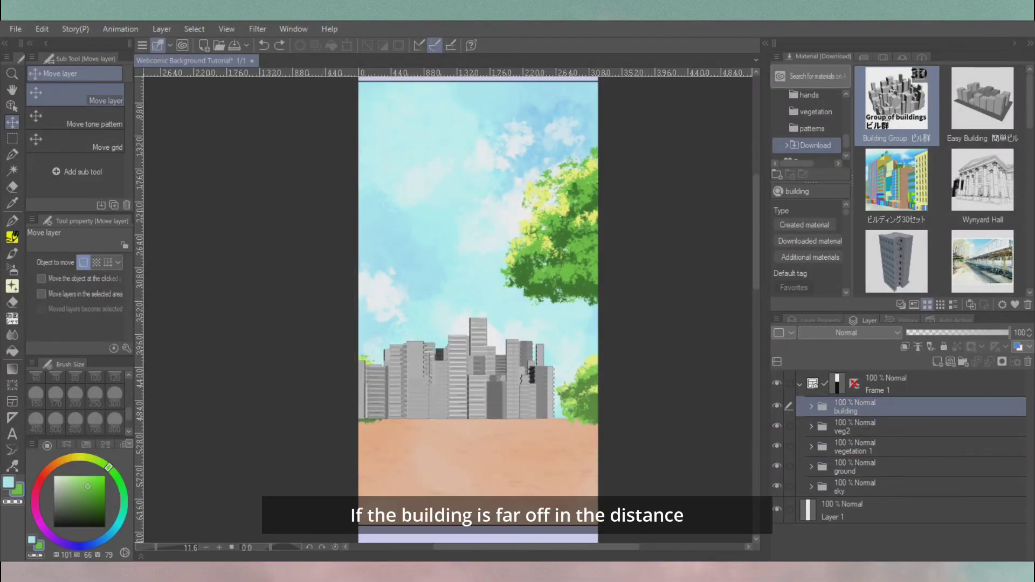
Move the building folder beneath the ground folder and nudge the 3D building layer down behind the horizon.
{"action": "left_click_drag", "start_coordinate": [847, 406], "coordinate": [847, 485]}
{"action": "left_click", "coordinate": [810, 467]}
{"action": "left_click", "coordinate": [895, 491]}
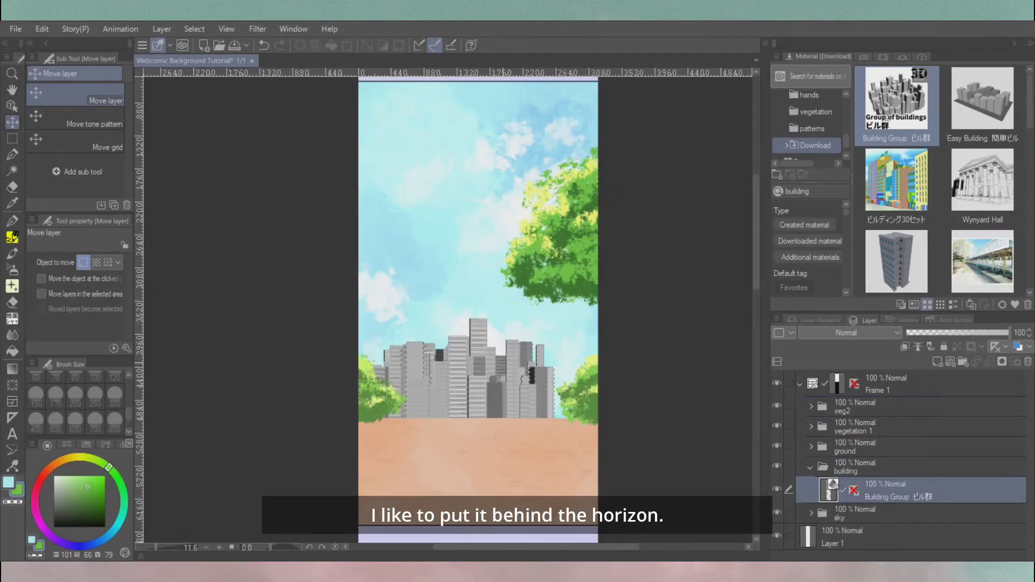
{"action": "key", "text": "Down"}
{"action": "key", "text": "Down"}
{"action": "key", "text": "Down"}
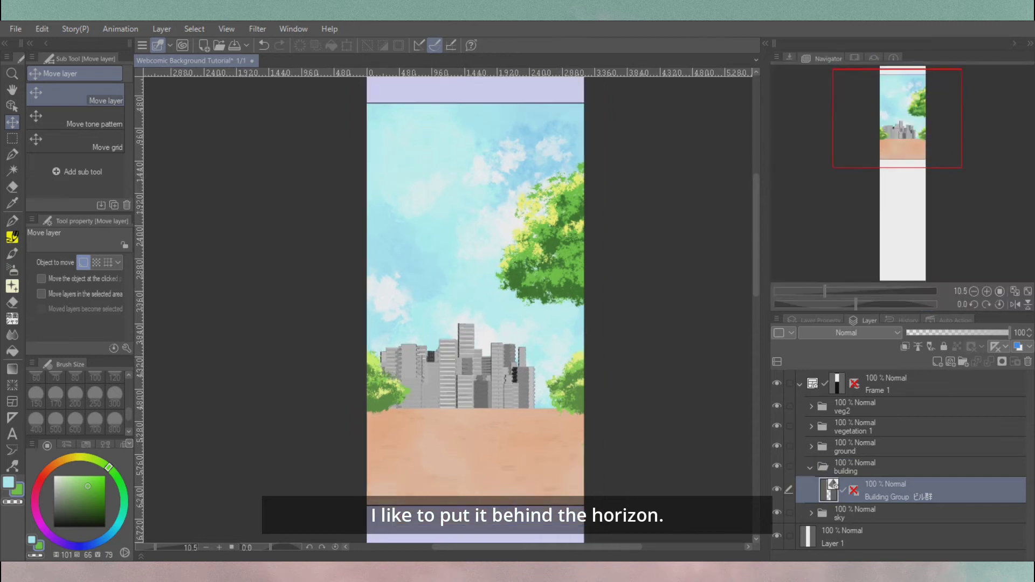
Convert the 3D building layer to lines and tones with 2 px vector lines and posterized circle tones.
{"action": "scroll", "coordinate": [463, 408], "scroll_direction": "up", "scroll_amount": 5}
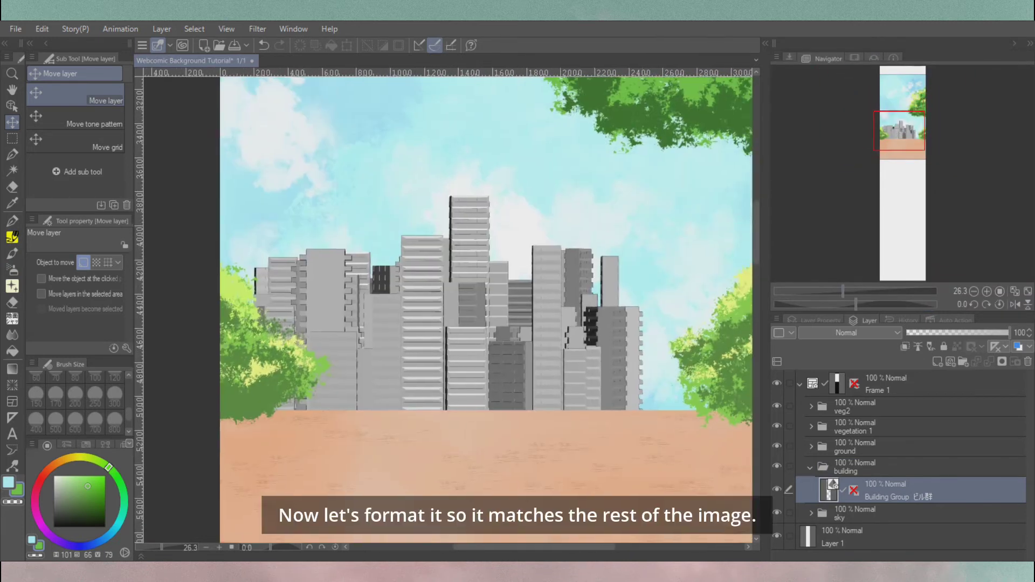
{"action": "scroll", "coordinate": [482, 306], "scroll_direction": "up", "scroll_amount": 1}
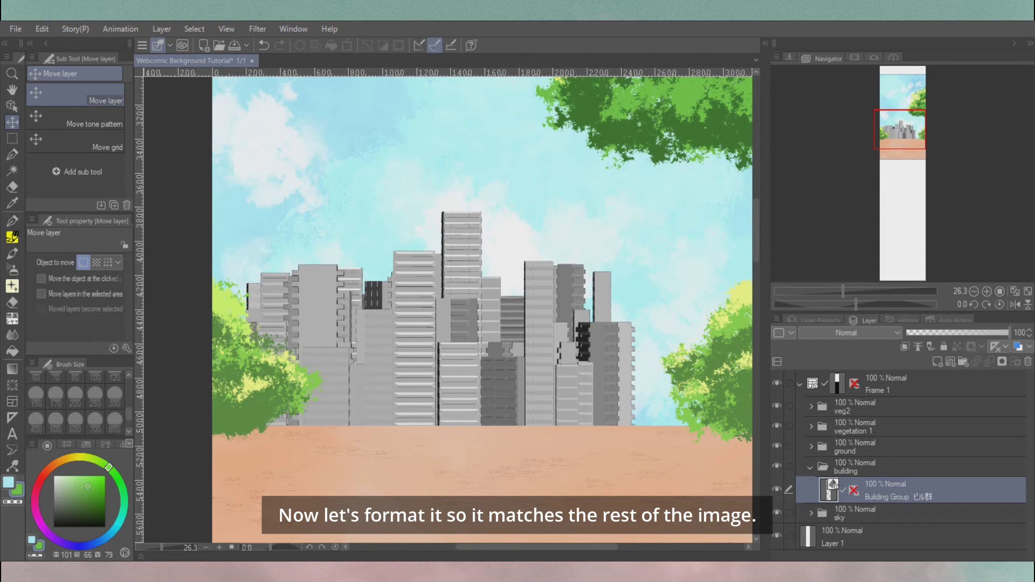
{"action": "right_click", "coordinate": [884, 490]}
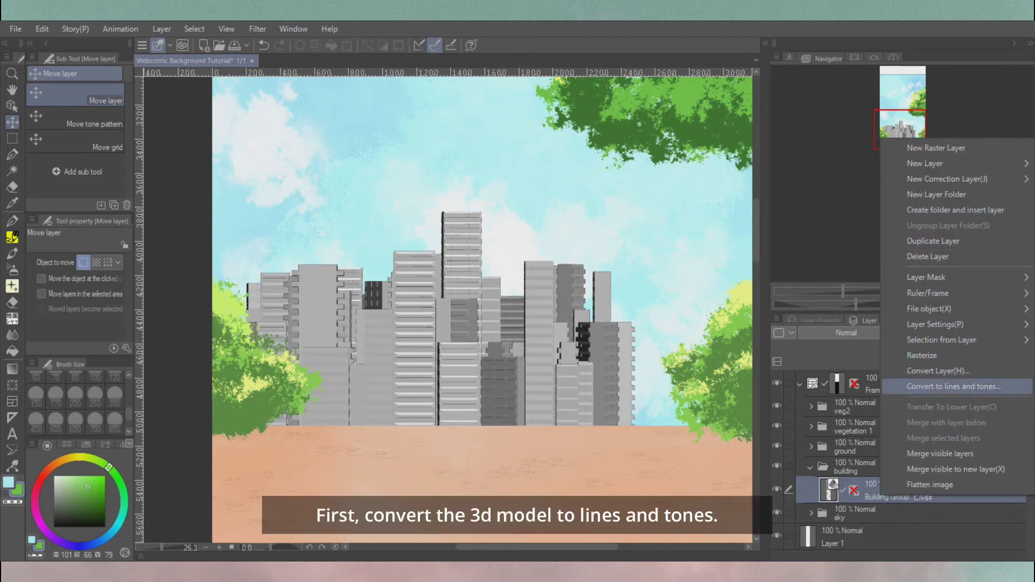
{"action": "left_click", "coordinate": [954, 386]}
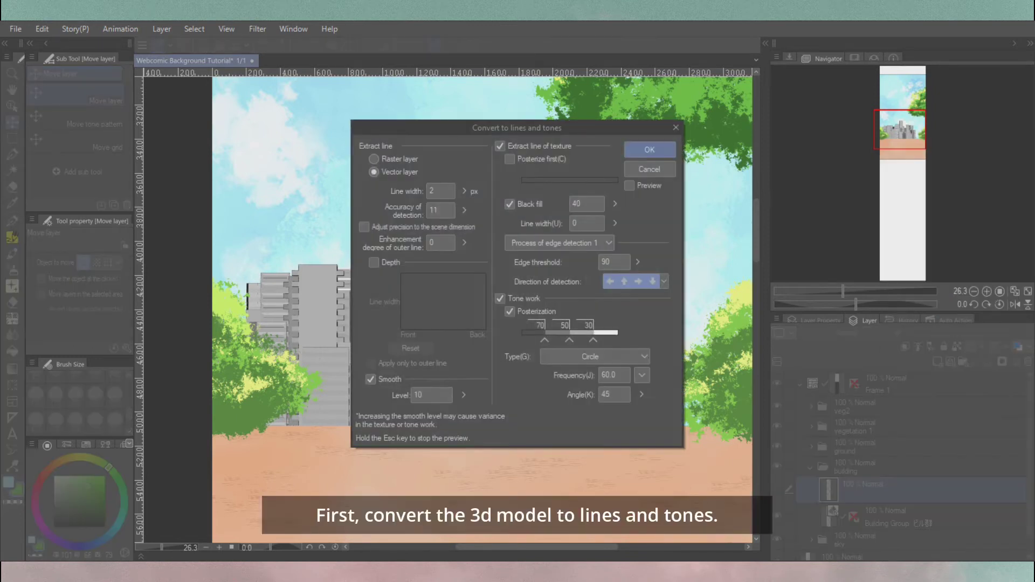
{"action": "left_click", "coordinate": [650, 149]}
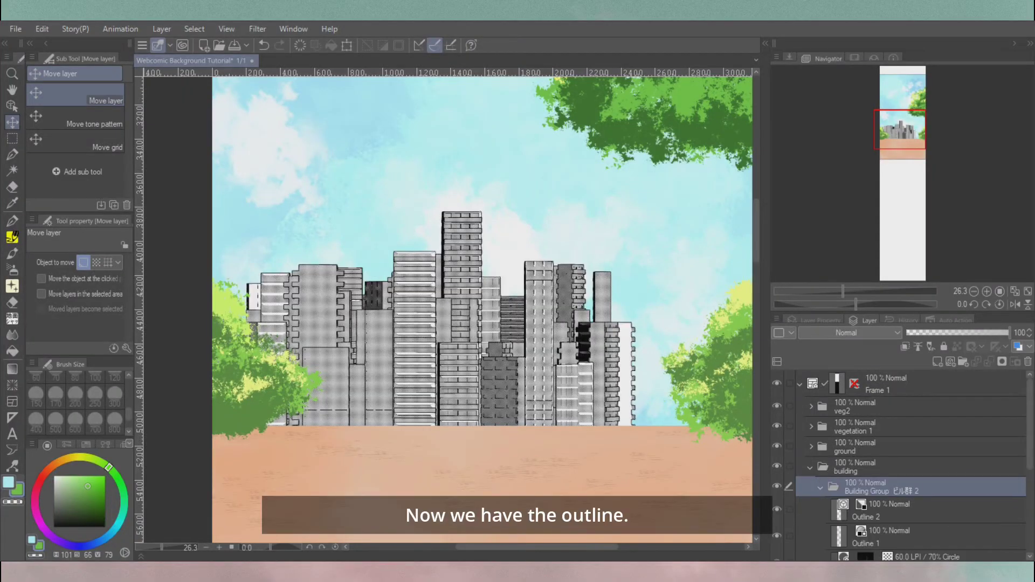
Select the original 3D building layer and turn off its light source and outline in the detailed settings.
{"action": "scroll", "coordinate": [912, 464], "scroll_direction": "down", "scroll_amount": 5}
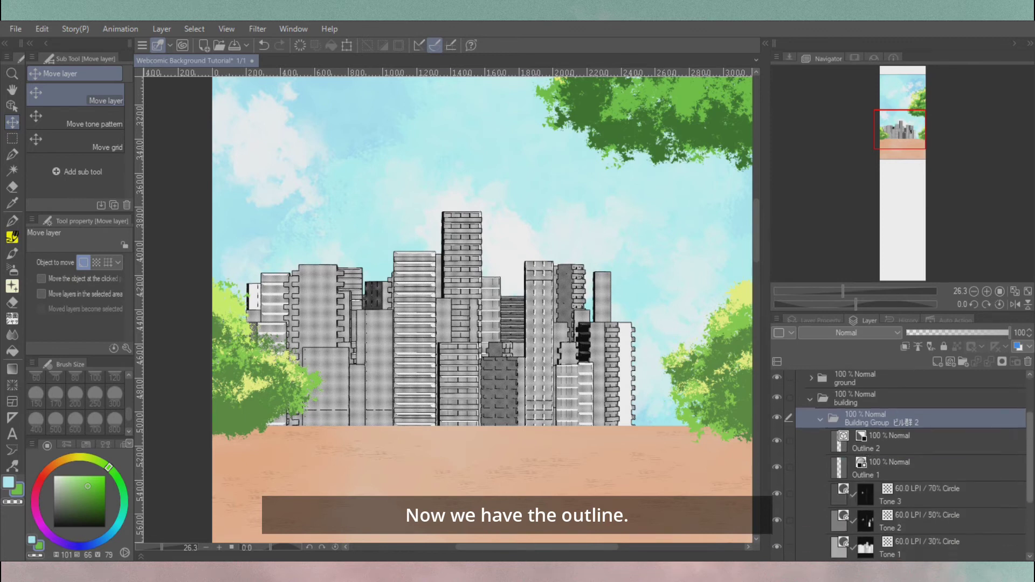
{"action": "left_click", "coordinate": [917, 507]}
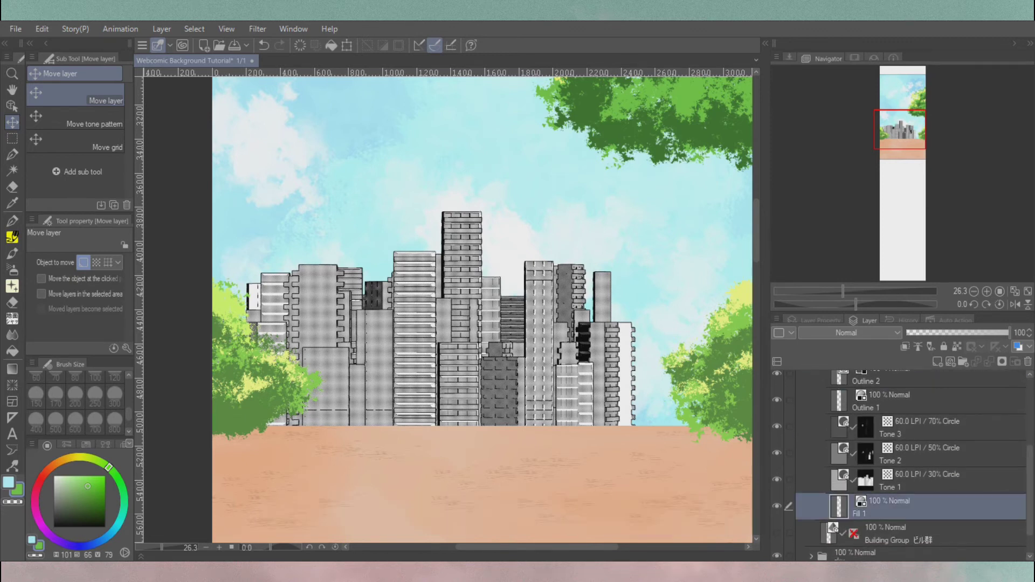
{"action": "scroll", "coordinate": [912, 463], "scroll_direction": "down", "scroll_amount": 1}
{"action": "left_click", "coordinate": [917, 528]}
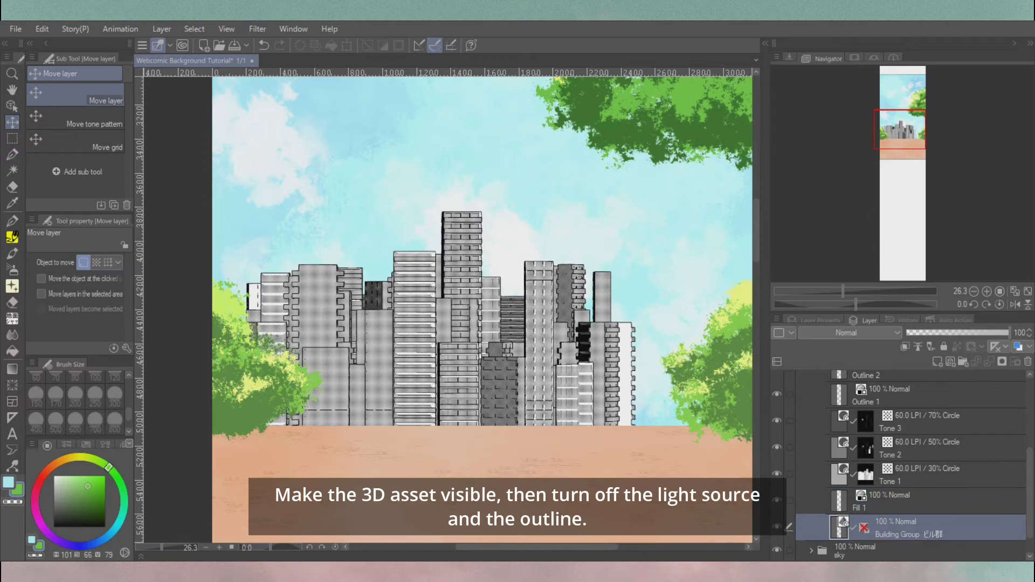
{"action": "key", "text": "o"}
{"action": "left_click", "coordinate": [126, 348]}
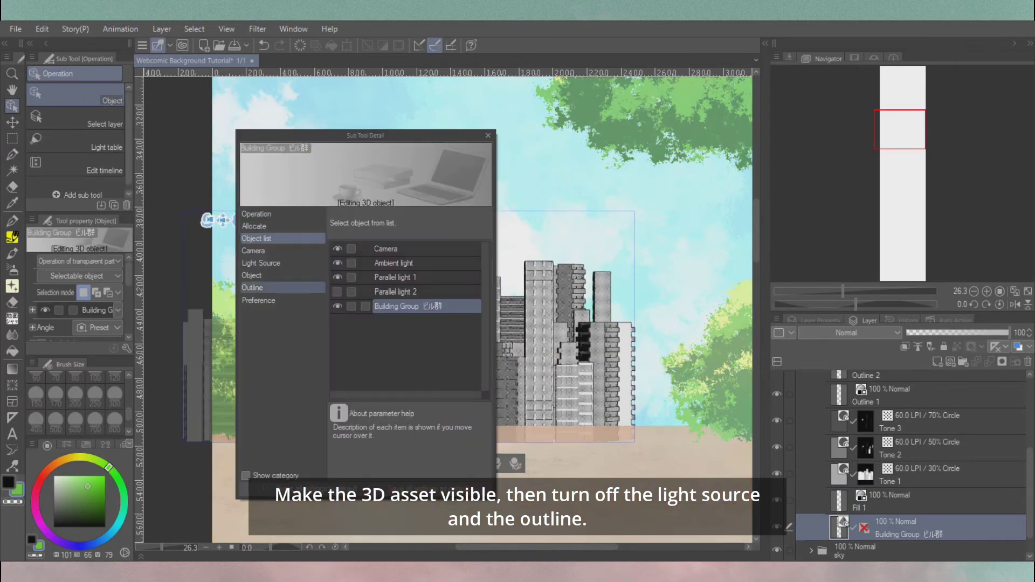
{"action": "left_click", "coordinate": [261, 263]}
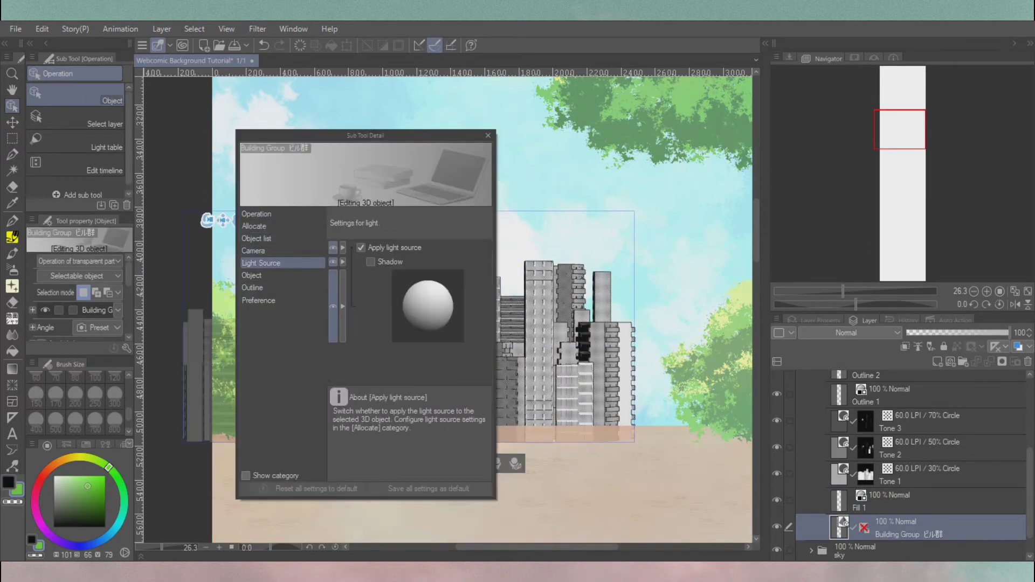
{"action": "left_click_drag", "start_coordinate": [366, 135], "coordinate": [725, 119]}
{"action": "left_click", "coordinate": [611, 271]}
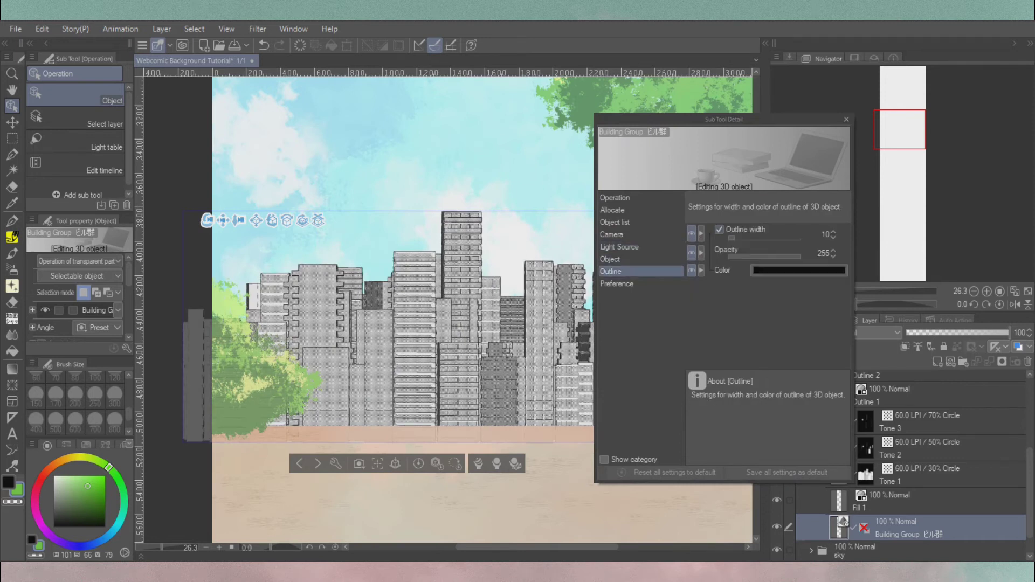
{"action": "key", "text": "Escape"}
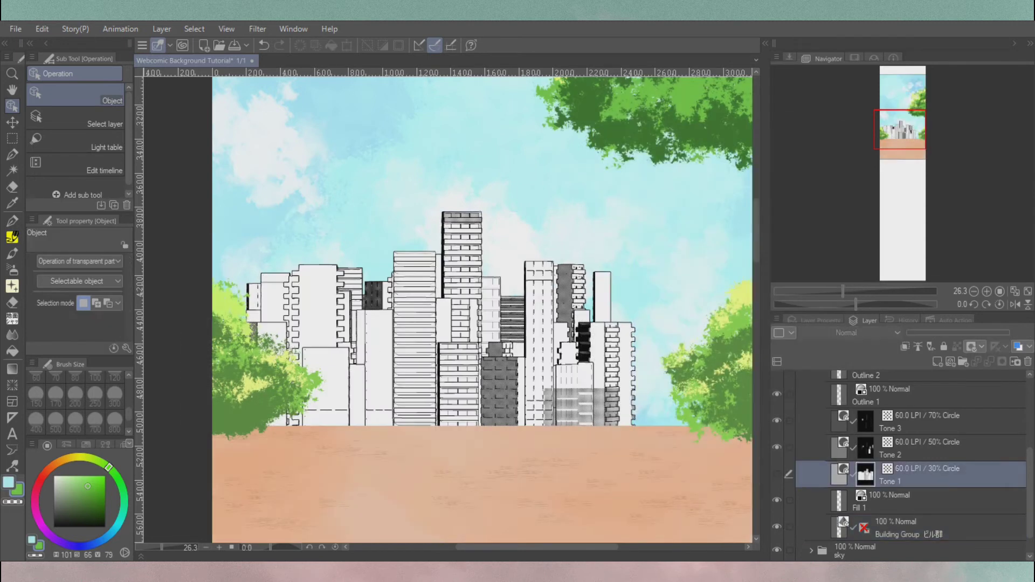
Add a layer clipped to Outline 1 and fill it with a muted brown to recolor the building lines.
{"action": "scroll", "coordinate": [901, 463], "scroll_direction": "up", "scroll_amount": 1}
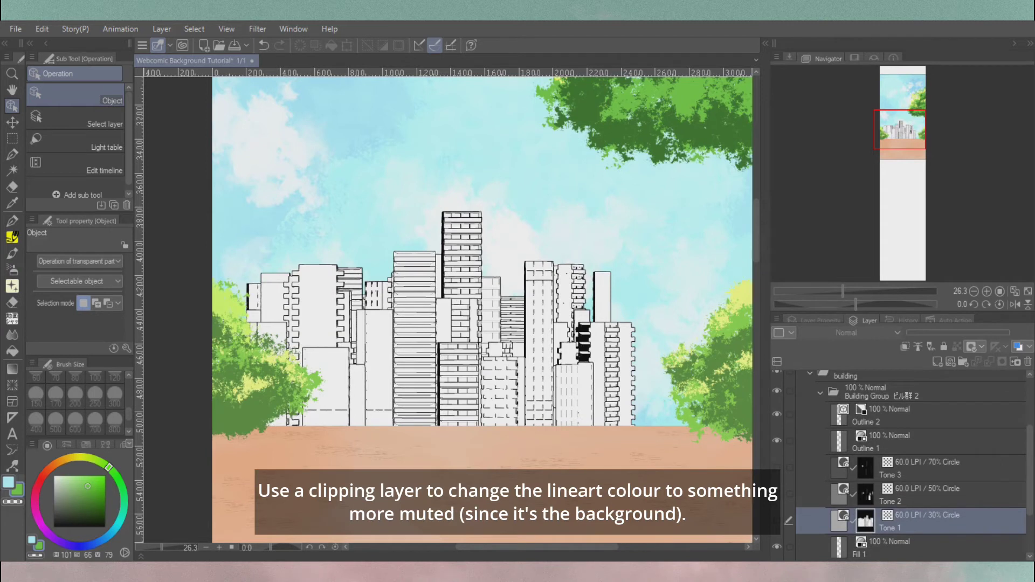
{"action": "left_click", "coordinate": [890, 441]}
{"action": "key", "text": "ctrl+shift+n"}
{"action": "key", "text": "ctrl+alt+g"}
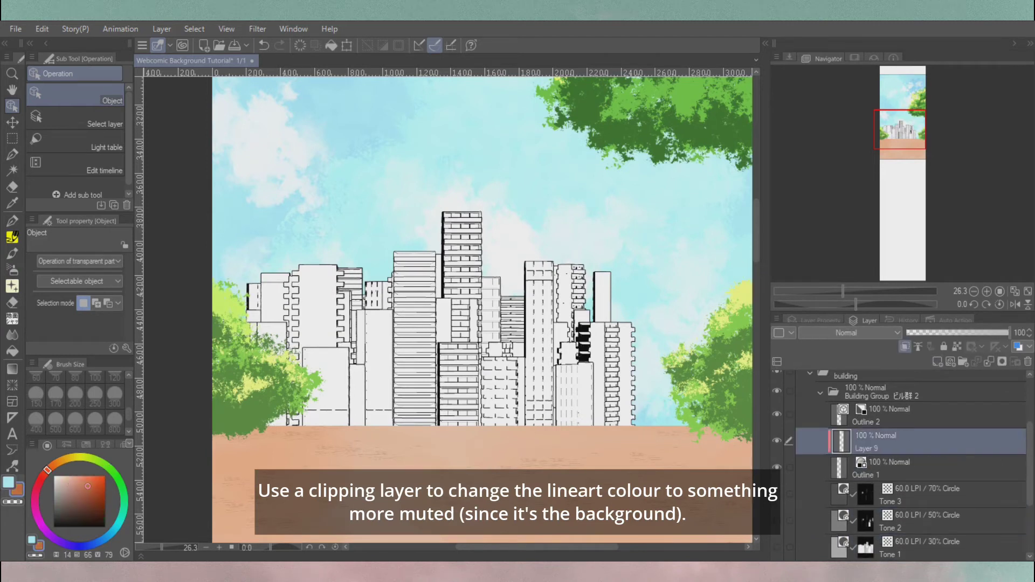
{"action": "key", "text": "g"}
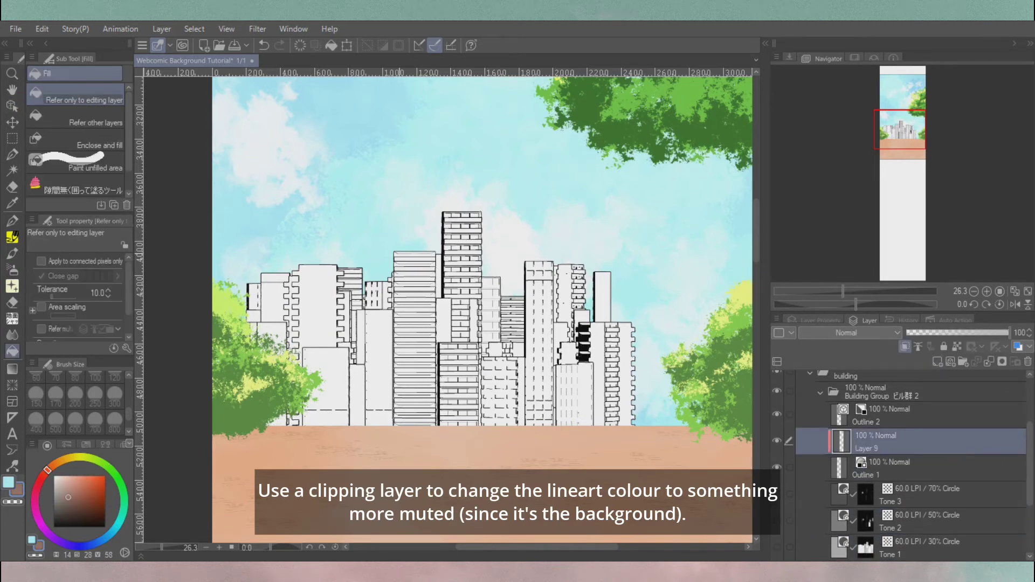
{"action": "left_click", "coordinate": [461, 253]}
Copy the brown clipping layer above Outline 2 so that it recolors those building lines too.
{"action": "key", "text": "ctrl+c"}
{"action": "key", "text": "ctrl+v"}
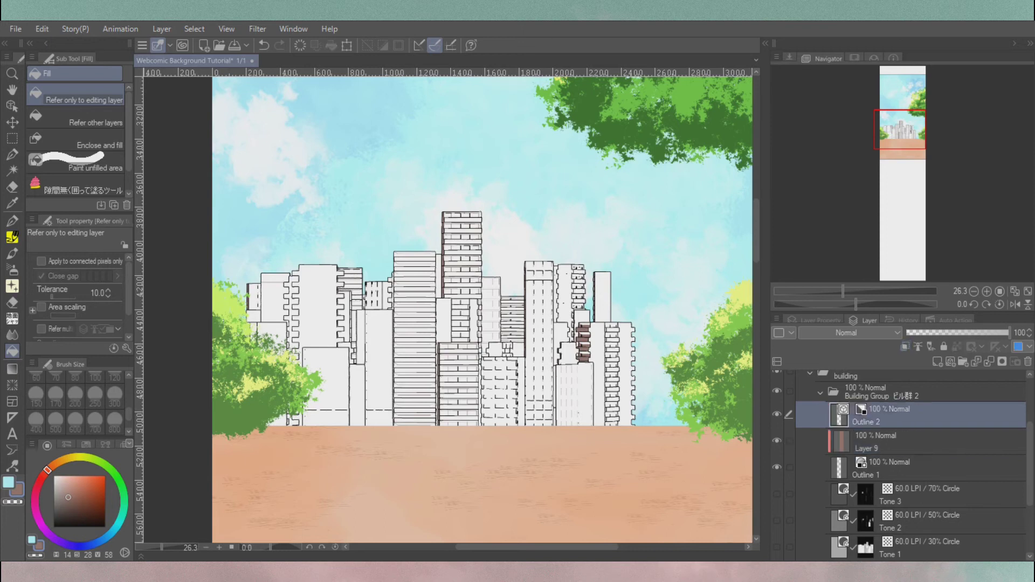
{"action": "key", "text": "ctrl+]"}
Fill the buildings' Fill 1 layer with a muted gray-blue.
{"action": "scroll", "coordinate": [911, 464], "scroll_direction": "down", "scroll_amount": 3}
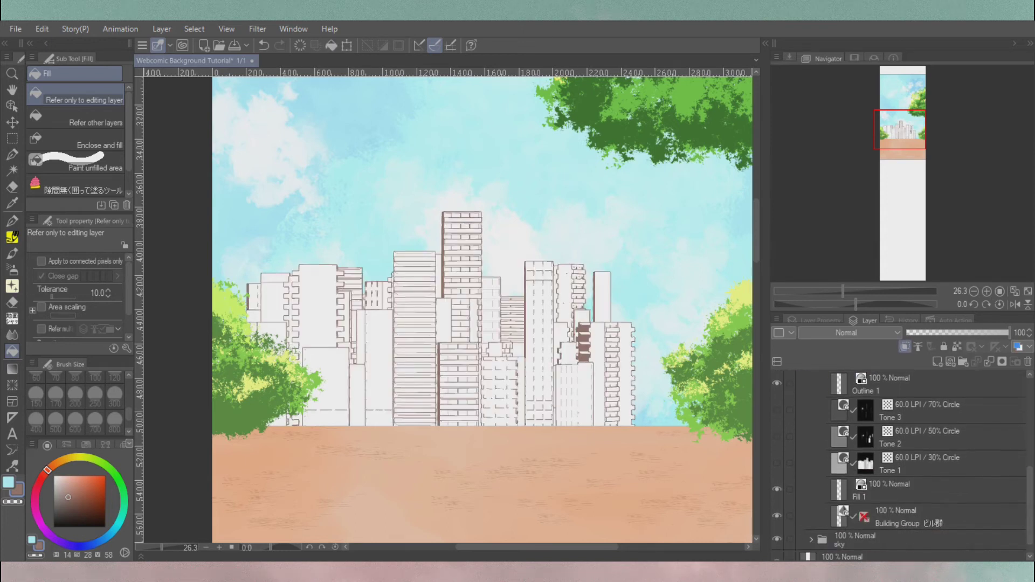
{"action": "left_click", "coordinate": [917, 490]}
{"action": "left_click", "coordinate": [118, 524]}
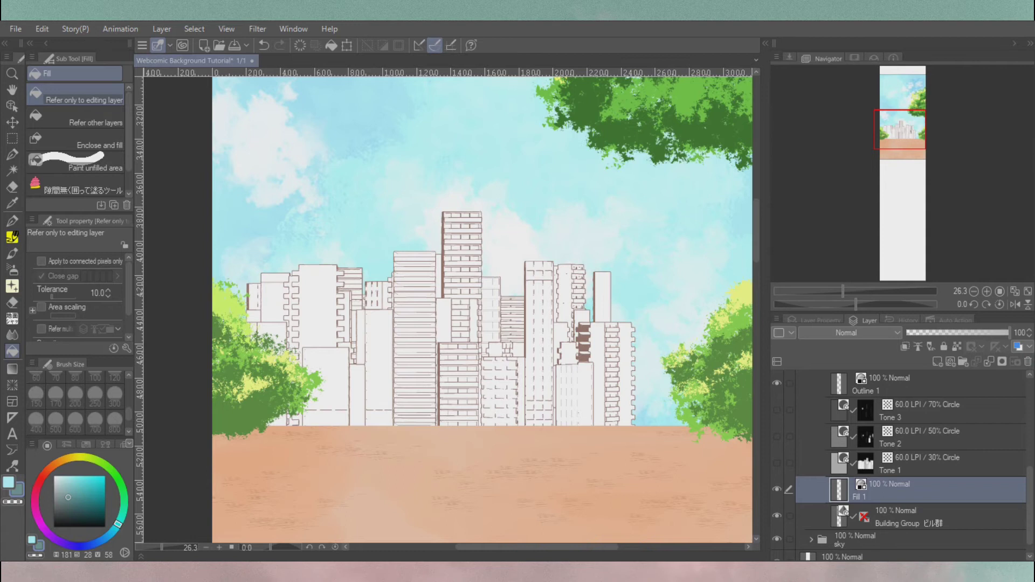
{"action": "left_click", "coordinate": [61, 480]}
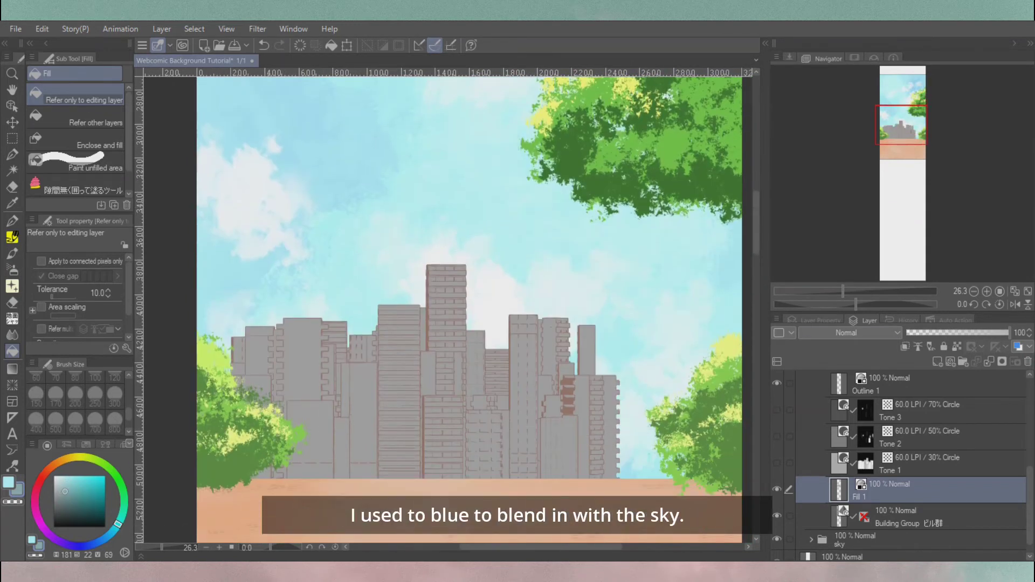
Try the Brightness blending mode on the buildings' Fill 1 layer, and set the layer to Pin light.
{"action": "left_click", "coordinate": [849, 333]}
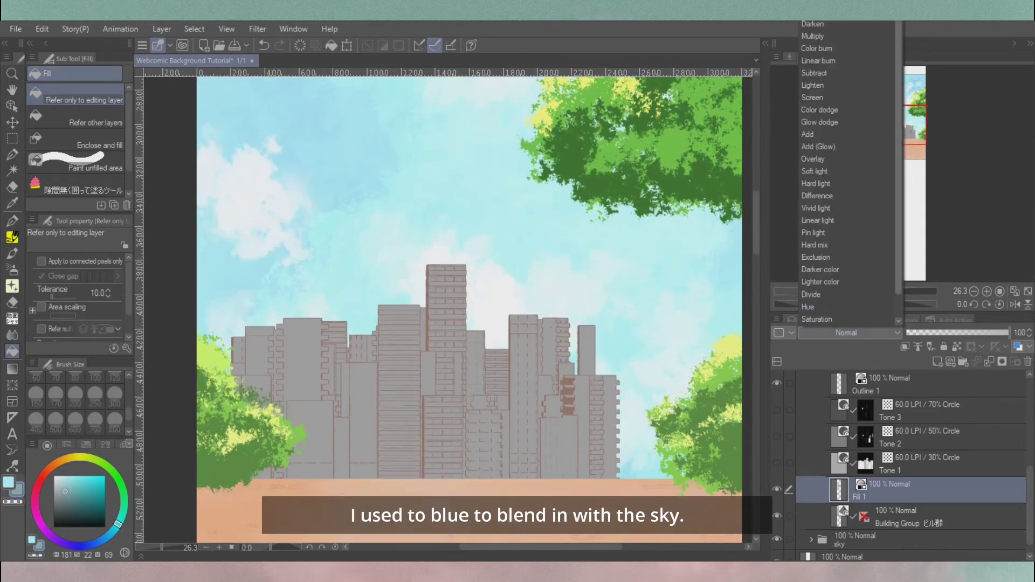
{"action": "left_click", "coordinate": [847, 208]}
{"action": "left_click", "coordinate": [850, 333]}
{"action": "scroll", "coordinate": [847, 215], "scroll_direction": "down", "scroll_amount": 1}
{"action": "left_click", "coordinate": [817, 319]}
{"action": "left_click", "coordinate": [850, 333]}
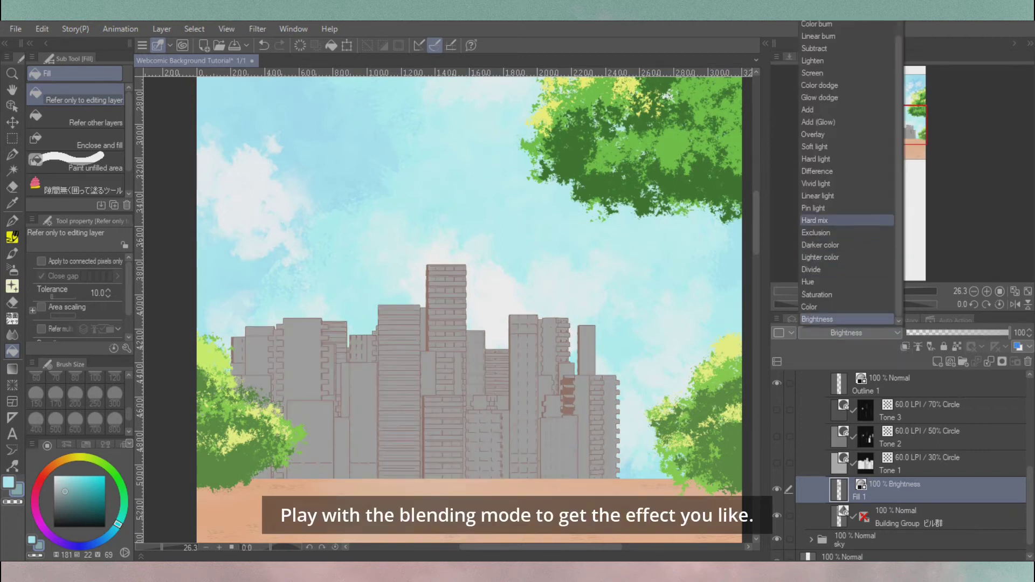
{"action": "left_click", "coordinate": [847, 220]}
Refill Layer 9 and Layer 9 Copy with a muted blue-gray to recolor the buildings' lines.
{"action": "scroll", "coordinate": [912, 464], "scroll_direction": "up", "scroll_amount": 2}
{"action": "left_click", "coordinate": [890, 464]}
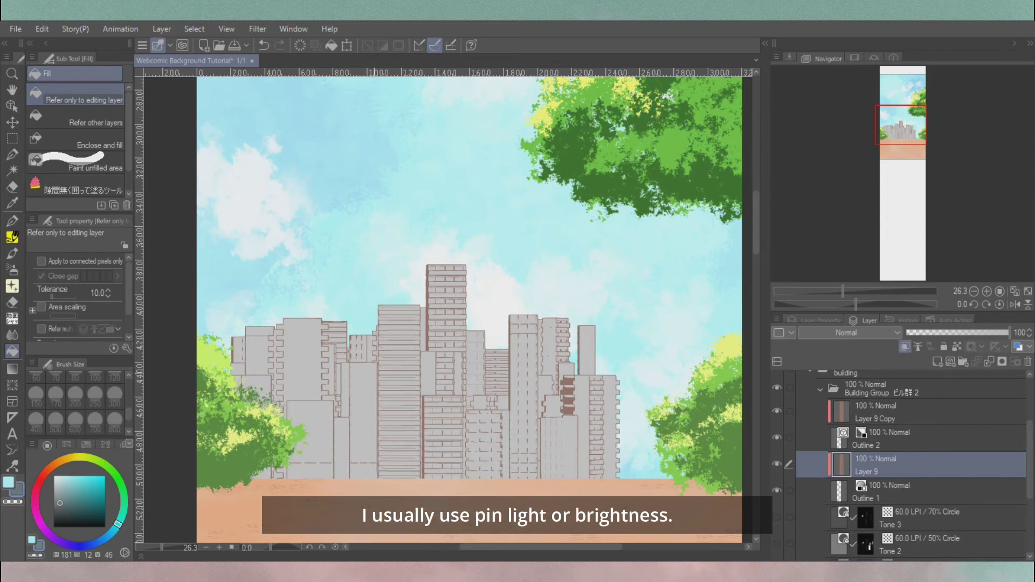
{"action": "left_click", "coordinate": [889, 413]}
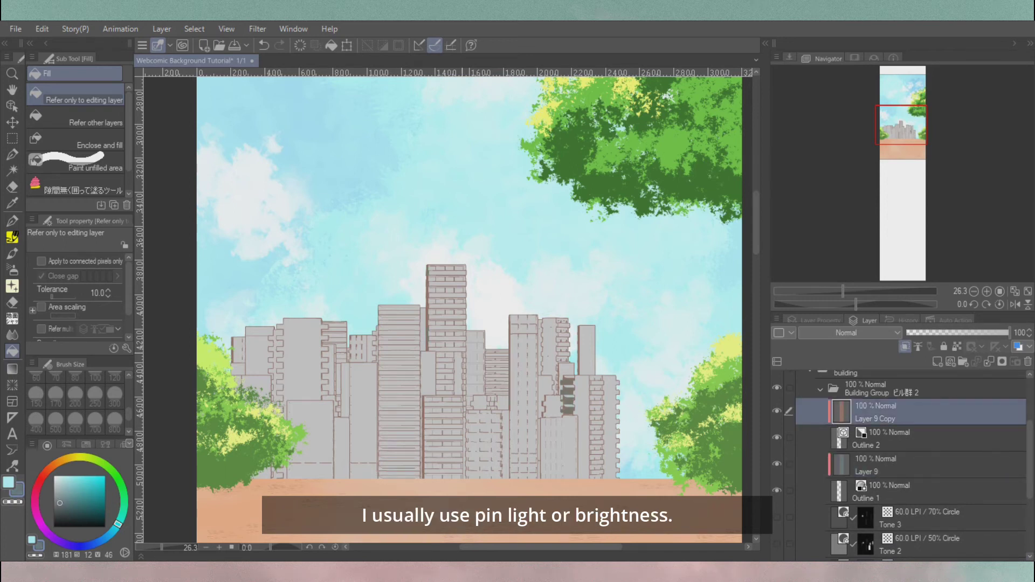
{"action": "scroll", "coordinate": [469, 307], "scroll_direction": "down", "scroll_amount": 5}
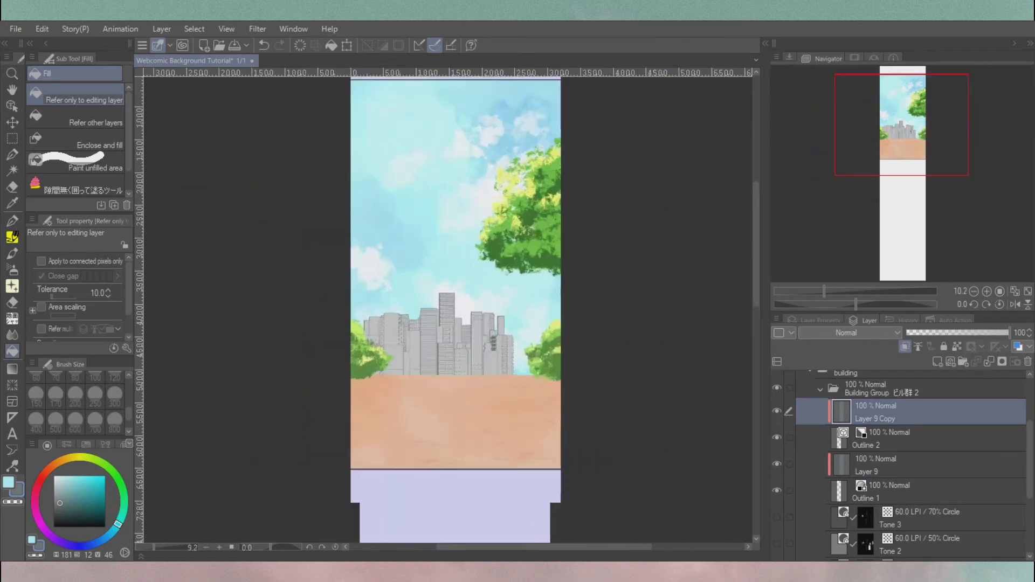
{"action": "scroll", "coordinate": [469, 308], "scroll_direction": "up", "scroll_amount": 5}
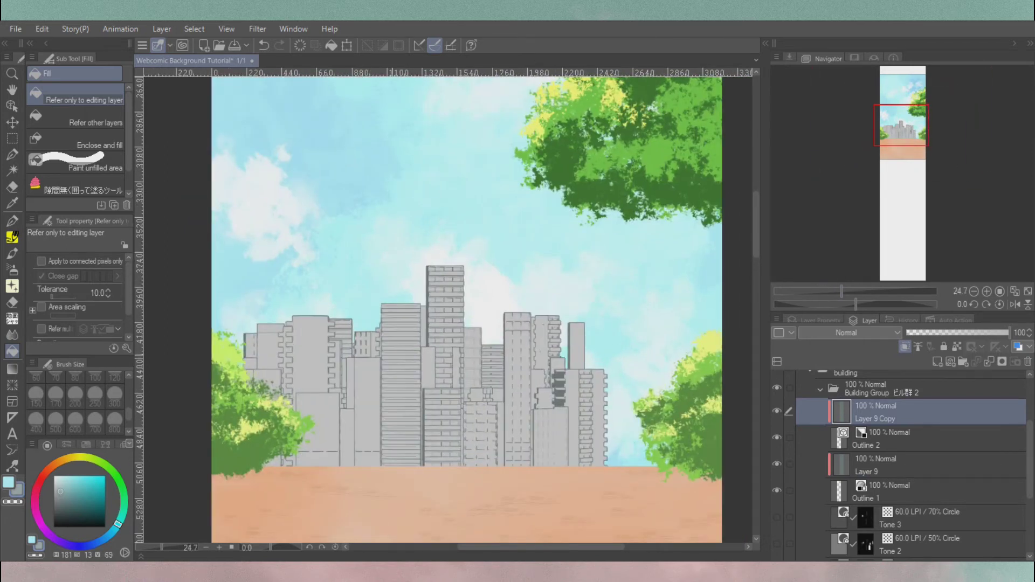
{"action": "left_click", "coordinate": [890, 465]}
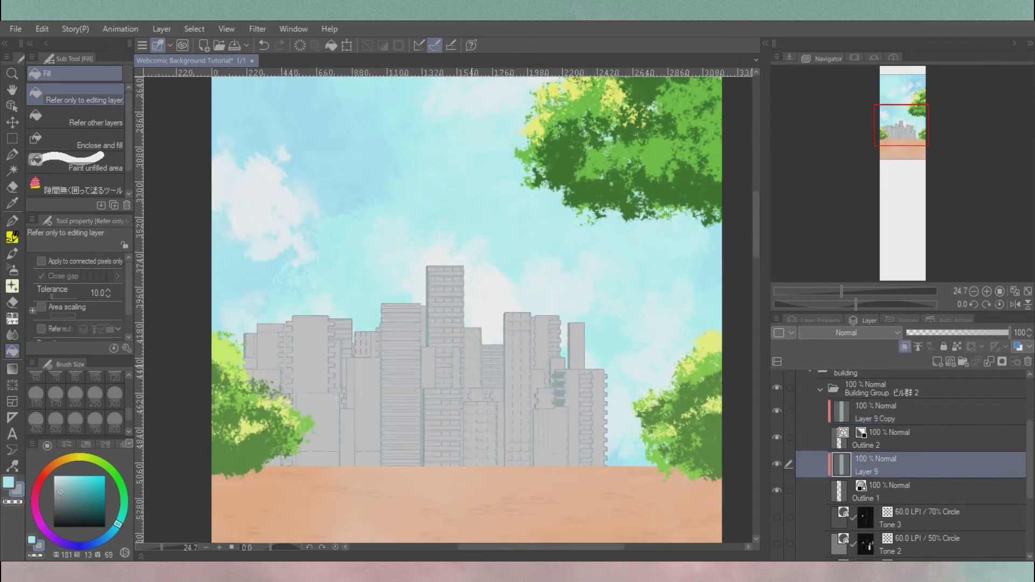
Show Tone 3 and Tone 2 and recolor each with a clipped layer filled in the lineart's blue-gray, leaving Tone 1 hidden.
{"action": "scroll", "coordinate": [900, 463], "scroll_direction": "down", "scroll_amount": 2}
{"action": "left_click", "coordinate": [917, 459]}
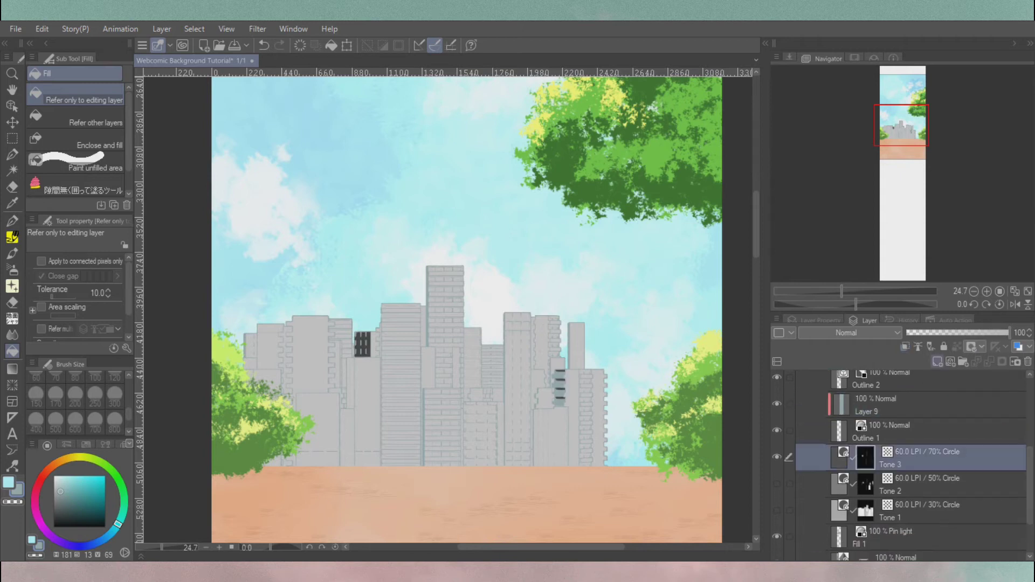
{"action": "left_click", "coordinate": [937, 361]}
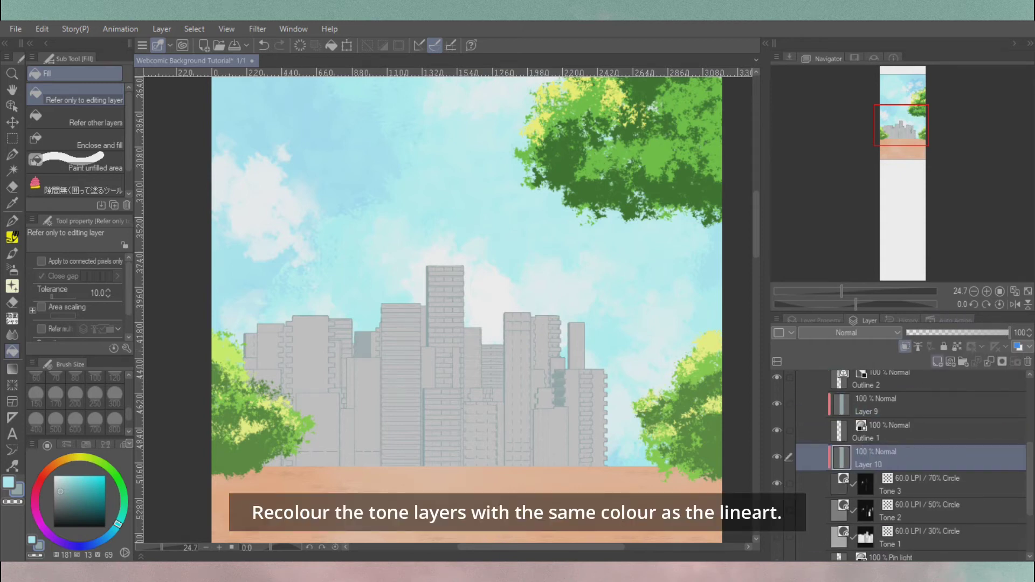
{"action": "left_click", "coordinate": [917, 517]}
{"action": "left_click", "coordinate": [938, 361]}
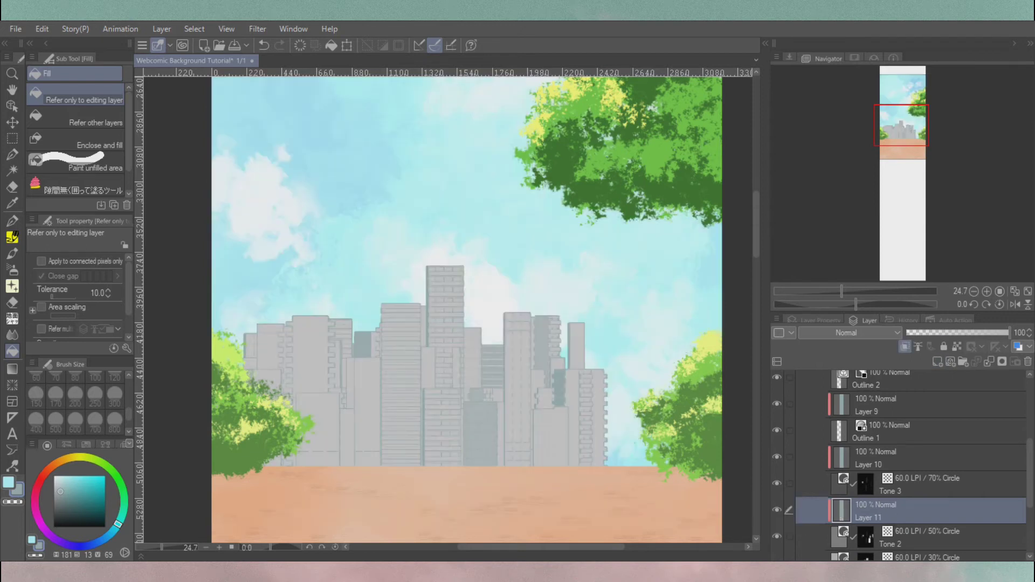
{"action": "scroll", "coordinate": [900, 464], "scroll_direction": "down", "scroll_amount": 3}
{"action": "left_click", "coordinate": [916, 470]}
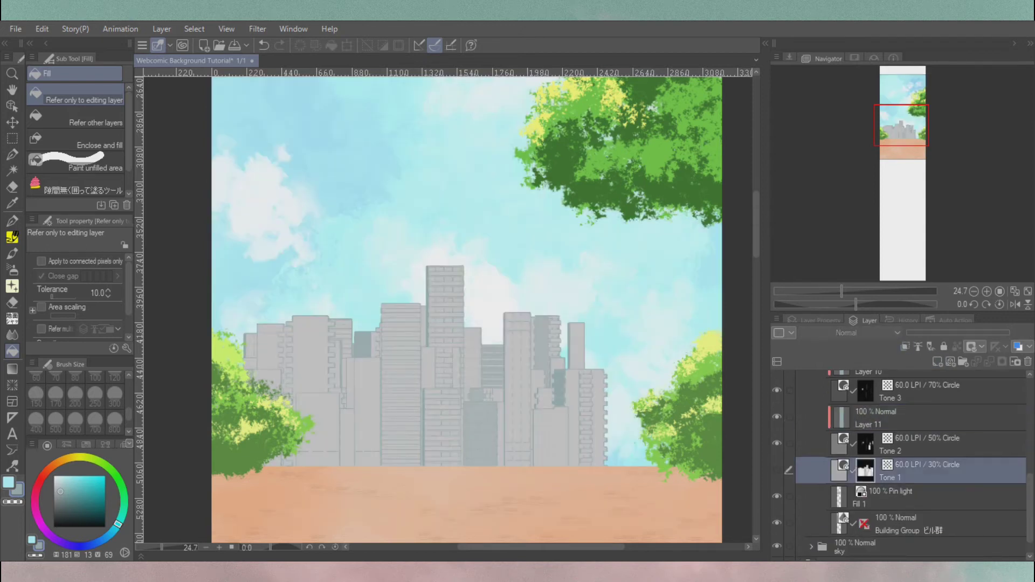
{"action": "scroll", "coordinate": [463, 307], "scroll_direction": "down", "scroll_amount": 3}
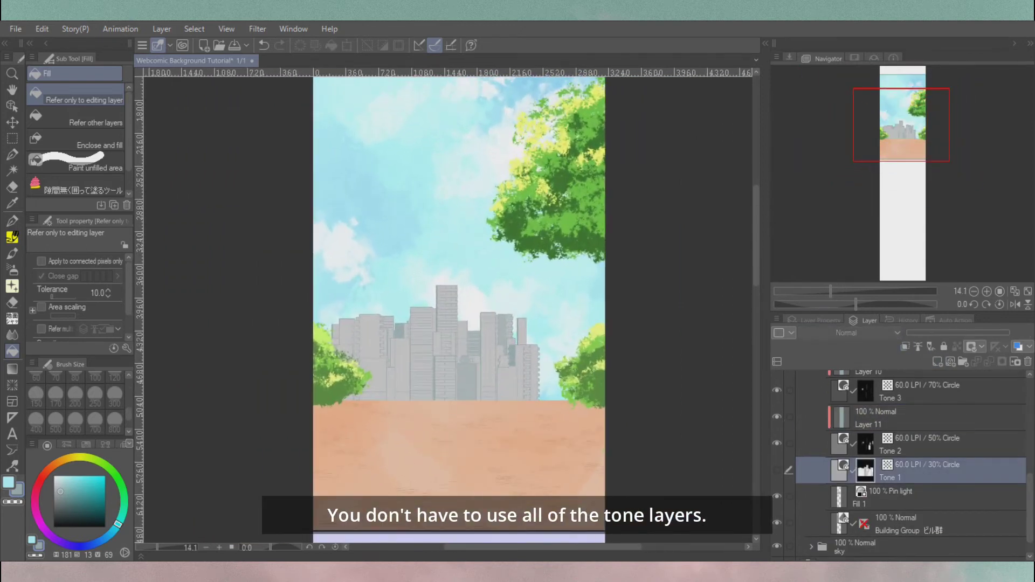
Add a layer clipped to the Building Group folder and fill it with a vertical gradient from gray down to light blue.
{"action": "scroll", "coordinate": [901, 464], "scroll_direction": "up", "scroll_amount": 5}
{"action": "left_click", "coordinate": [884, 487]}
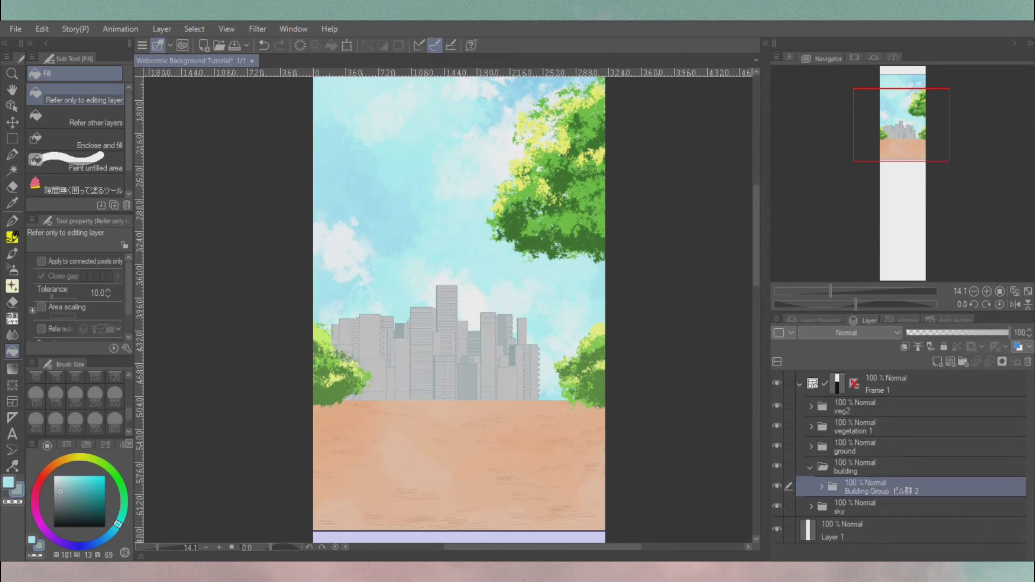
{"action": "scroll", "coordinate": [459, 307], "scroll_direction": "up", "scroll_amount": 3}
{"action": "scroll", "coordinate": [459, 307], "scroll_direction": "down", "scroll_amount": 2}
{"action": "key", "text": "ctrl+shift+n"}
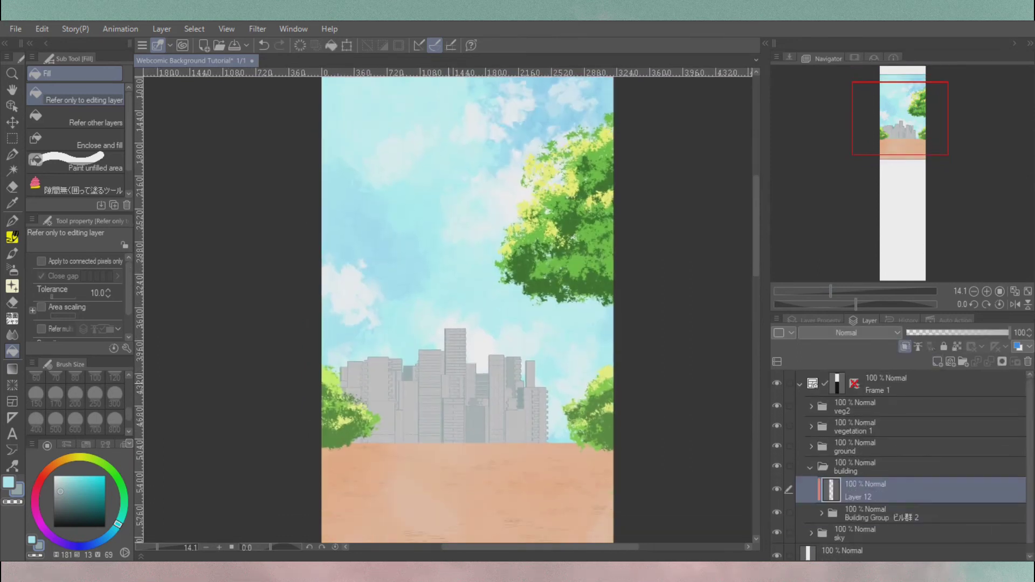
{"action": "key", "text": "g"}
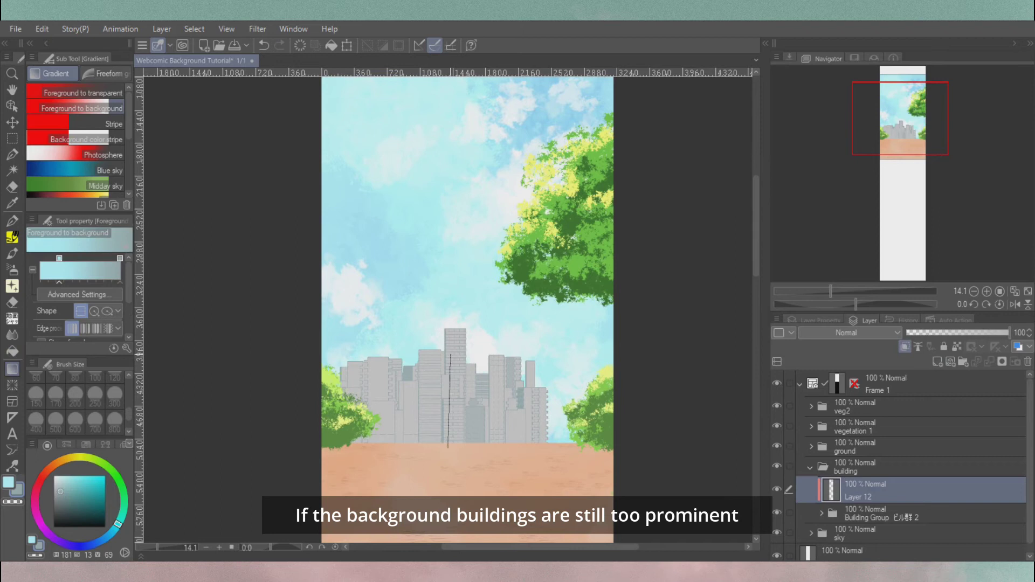
{"action": "left_click_drag", "start_coordinate": [451, 355], "coordinate": [450, 355]}
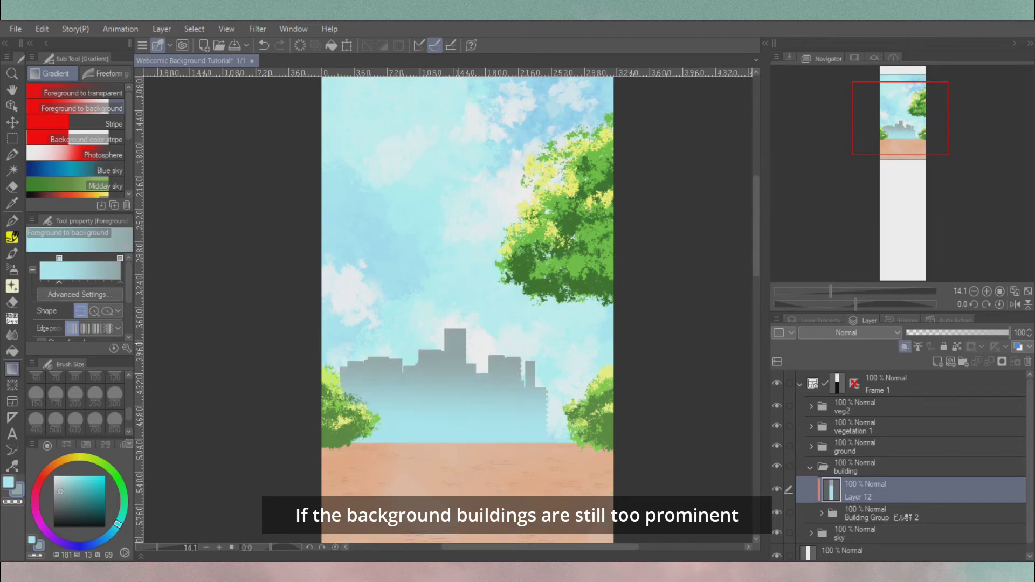
Try the Pin light blending mode on the clipped gradient layer over the distant buildings.
{"action": "left_click", "coordinate": [898, 333]}
{"action": "scroll", "coordinate": [841, 189], "scroll_direction": "down", "scroll_amount": 2}
{"action": "left_click", "coordinate": [841, 221]}
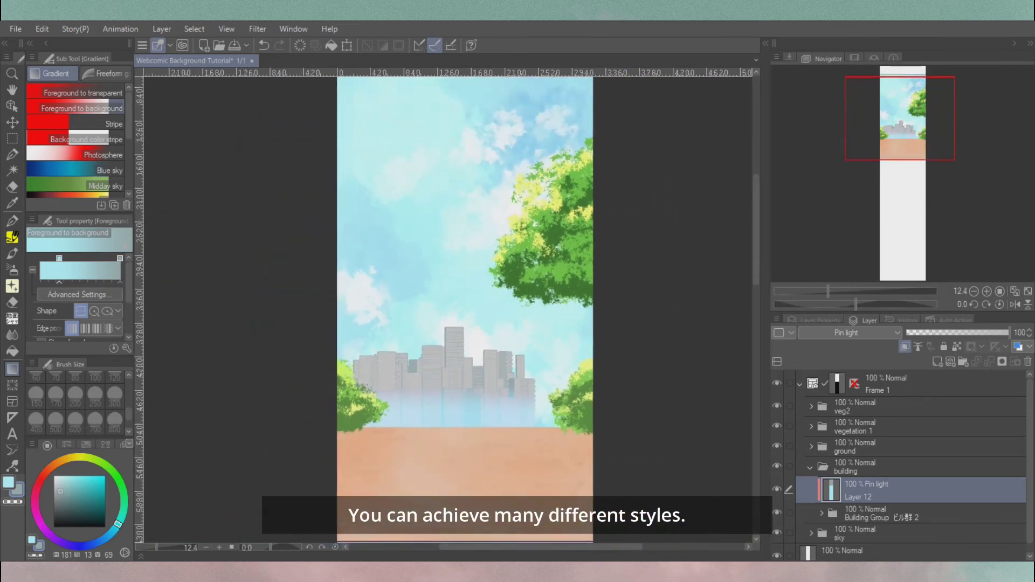
{"action": "left_click_drag", "start_coordinate": [1008, 333], "coordinate": [984, 333]}
Try the Brightness blending mode on the gradient layer and lower its opacity to 54%.
{"action": "left_click", "coordinate": [898, 333]}
{"action": "left_click", "coordinate": [847, 300]}
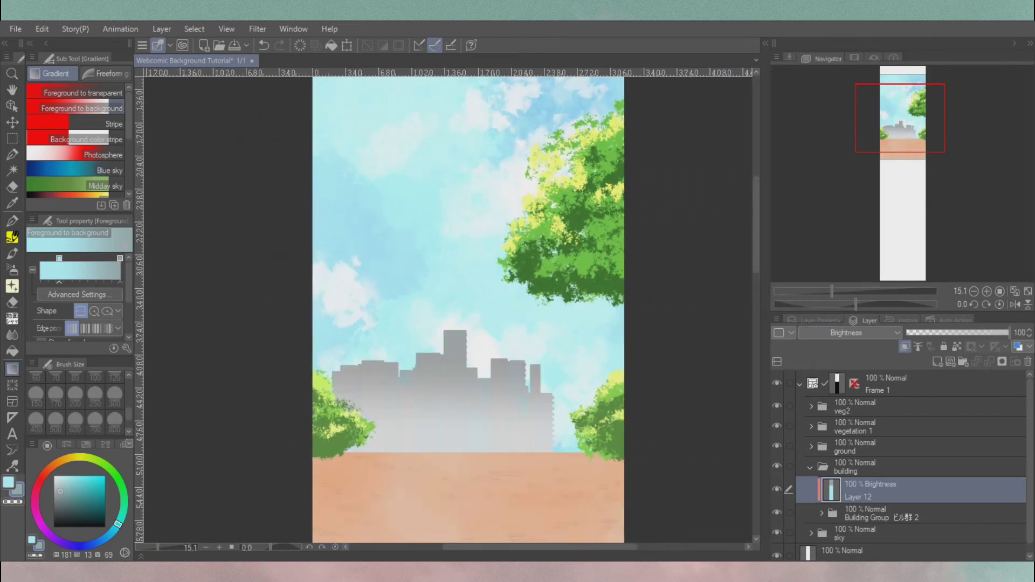
{"action": "scroll", "coordinate": [468, 311], "scroll_direction": "down", "scroll_amount": 2}
{"action": "left_click_drag", "start_coordinate": [1008, 333], "coordinate": [963, 332]}
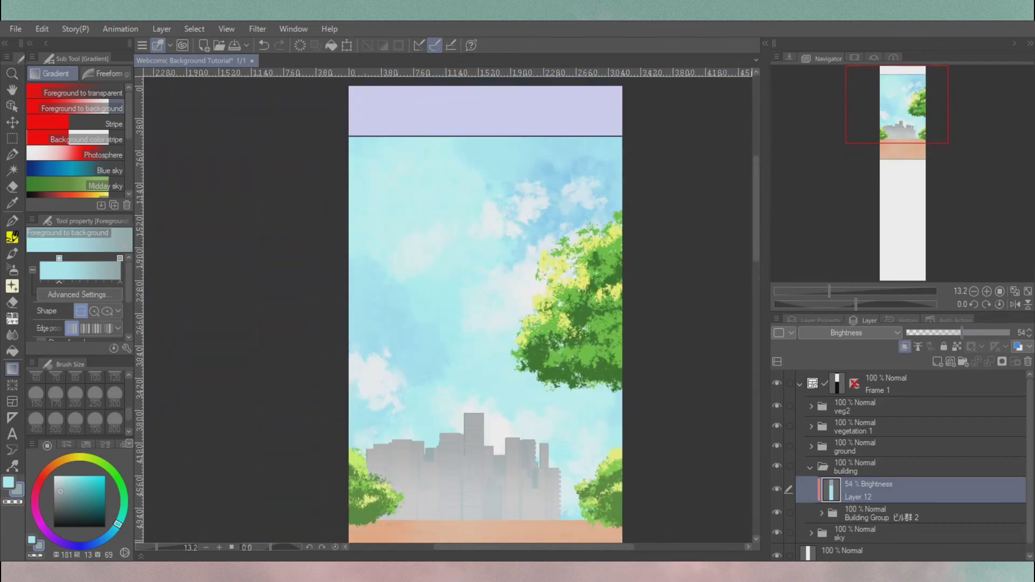
{"action": "scroll", "coordinate": [485, 313], "scroll_direction": "up", "scroll_amount": 3}
{"action": "scroll", "coordinate": [453, 310], "scroll_direction": "down", "scroll_amount": 2}
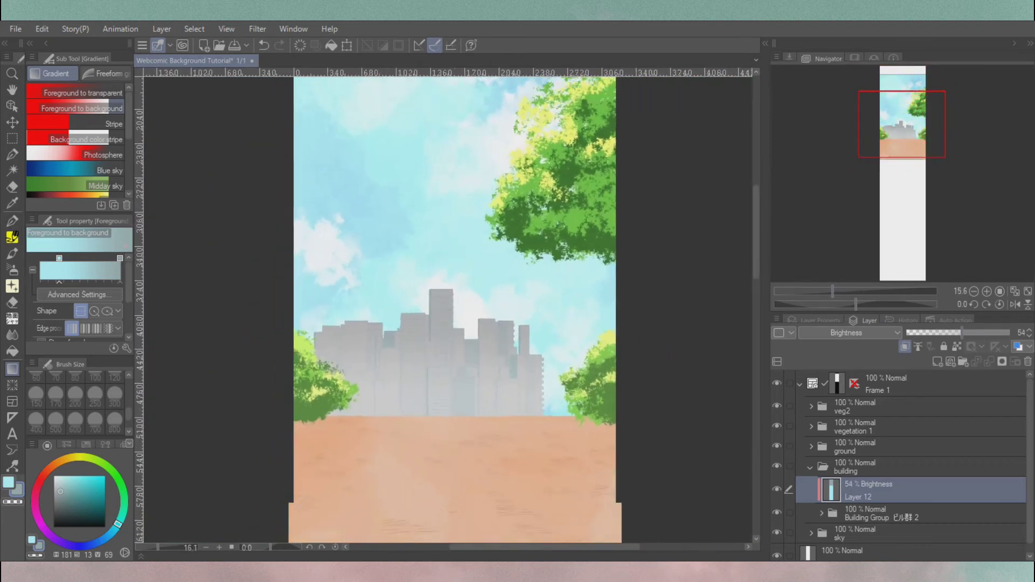
Compare the skyline with and without the gradient layer, and set that layer's blending mode to Pin light.
{"action": "scroll", "coordinate": [464, 310], "scroll_direction": "down", "scroll_amount": 3}
{"action": "left_click", "coordinate": [777, 489]}
{"action": "left_click", "coordinate": [777, 489]}
{"action": "left_click", "coordinate": [863, 333]}
{"action": "left_click", "coordinate": [841, 231]}
{"action": "scroll", "coordinate": [453, 310], "scroll_direction": "down", "scroll_amount": 3}
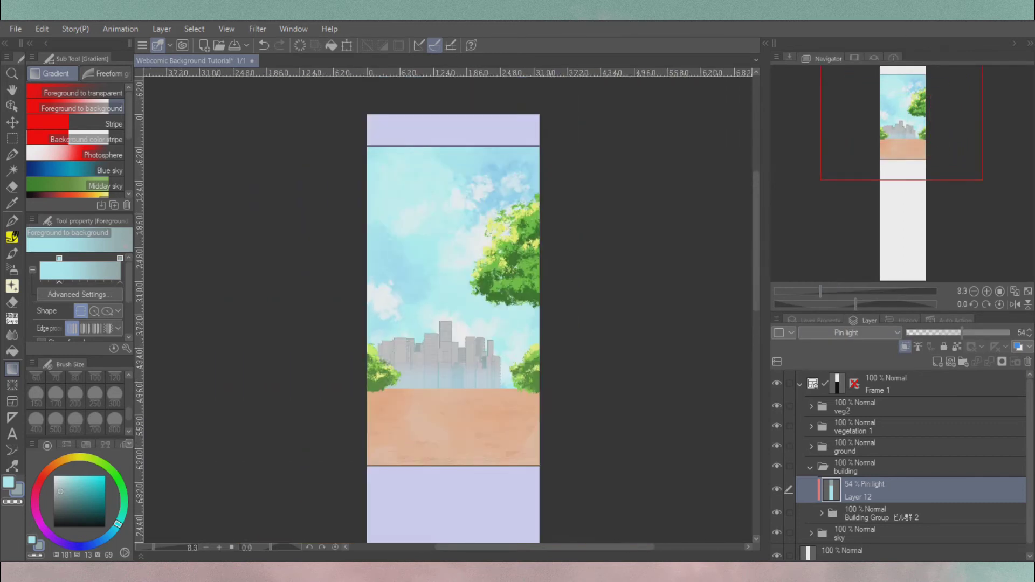
Add the ビルディング30セット 3D building with its extracted line layer to the building folder, and show the 3D layer.
{"action": "left_click_drag", "start_coordinate": [897, 186], "coordinate": [867, 475]}
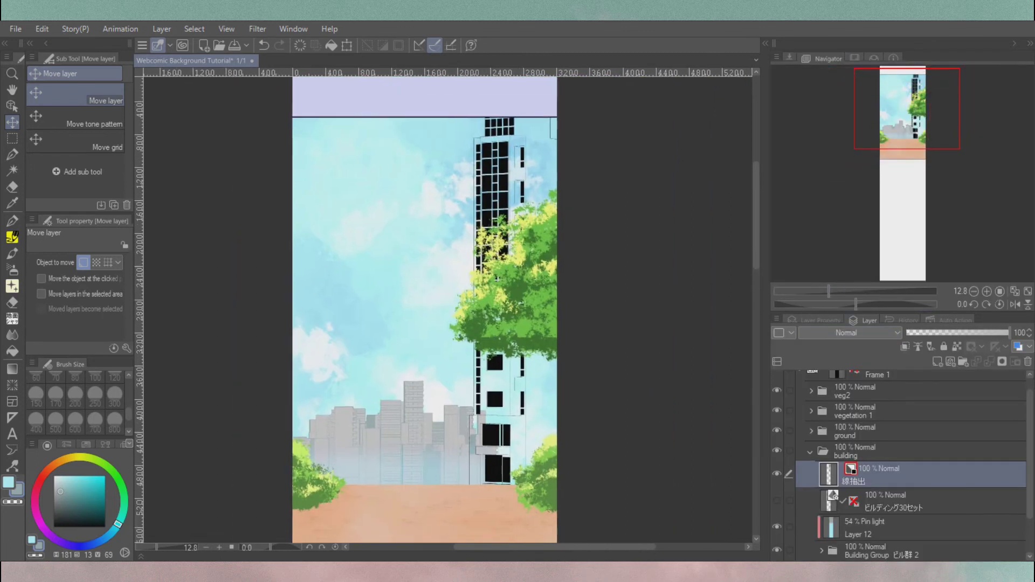
{"action": "key", "text": "ctrl+z"}
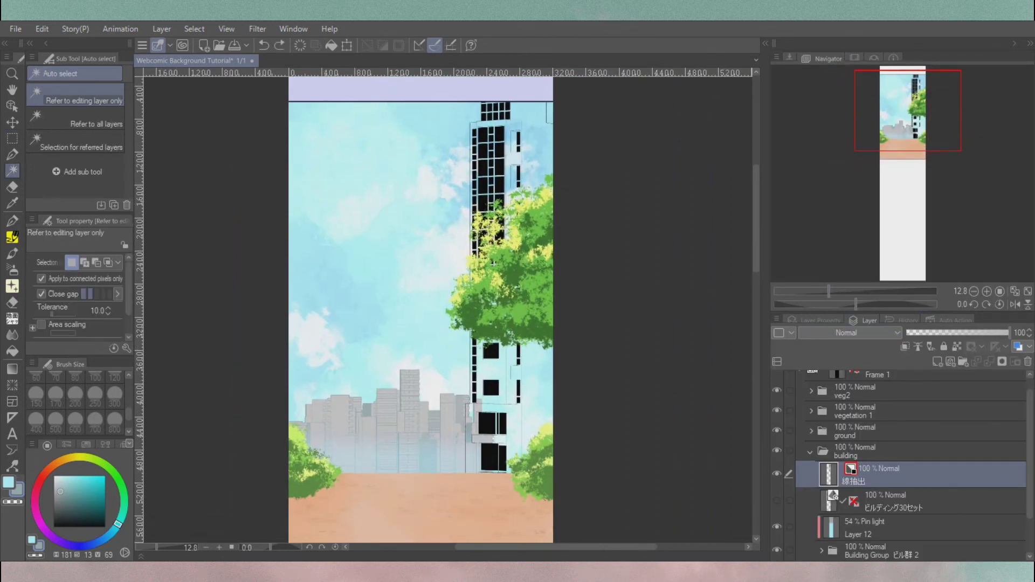
{"action": "key", "text": "ctrl+z"}
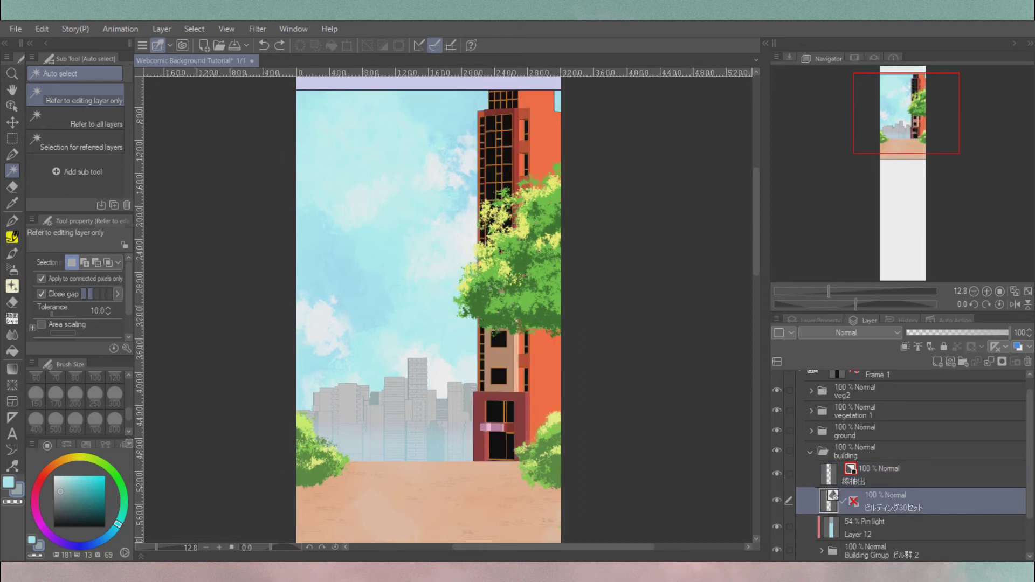
Turn off the light source of the 3D building in its detailed object settings.
{"action": "key", "text": "o"}
{"action": "left_click", "coordinate": [470, 484]}
{"action": "left_click", "coordinate": [620, 247]}
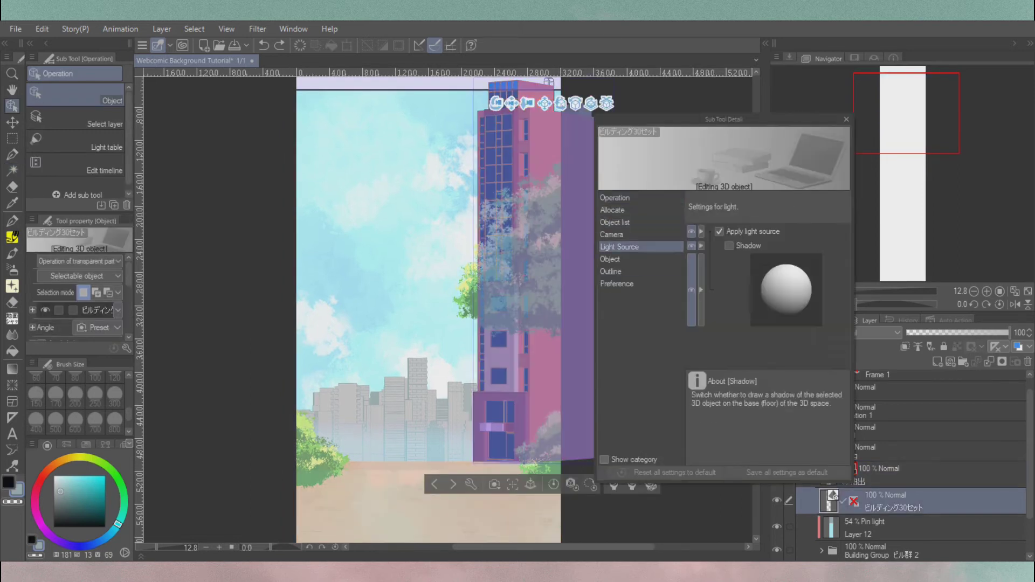
{"action": "key", "text": "Escape"}
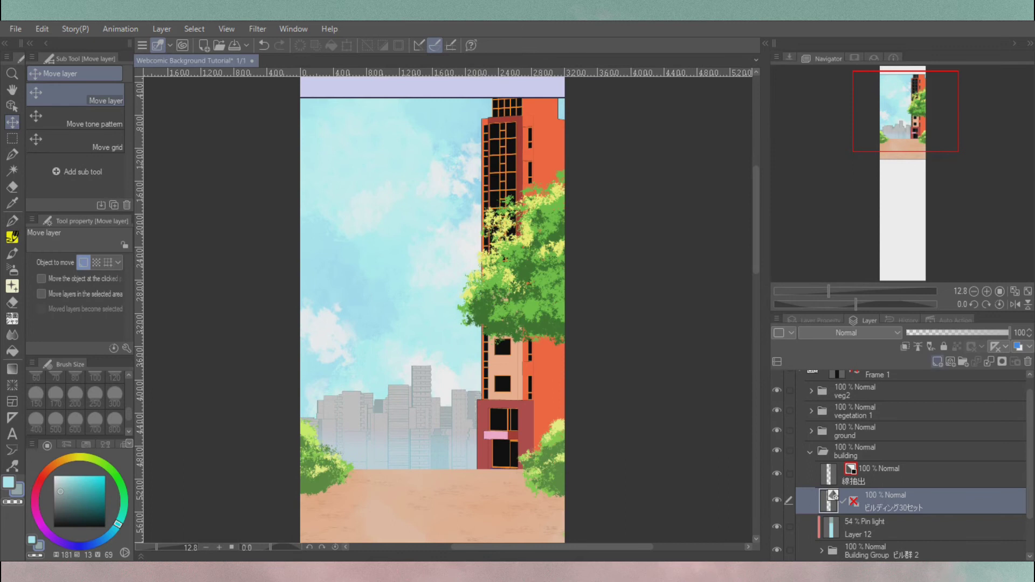
Add a layer clipped to the 3D building layer and fill it with light beige.
{"action": "key", "text": "ctrl+shift+n"}
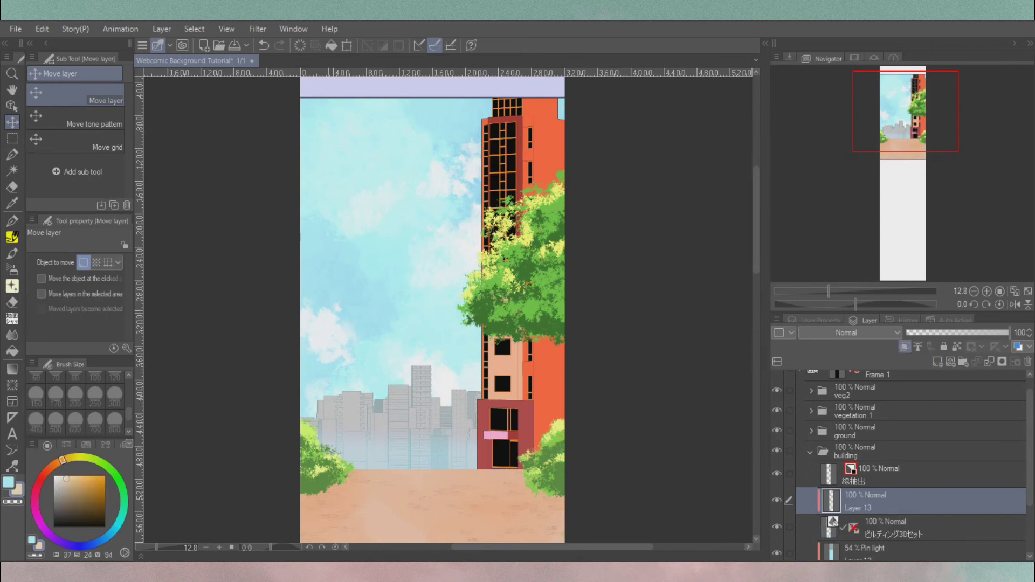
{"action": "key", "text": "g"}
{"action": "left_click", "coordinate": [507, 351]}
Try several blending modes on the beige clipping layer, and set it to Soft light.
{"action": "left_click", "coordinate": [847, 332]}
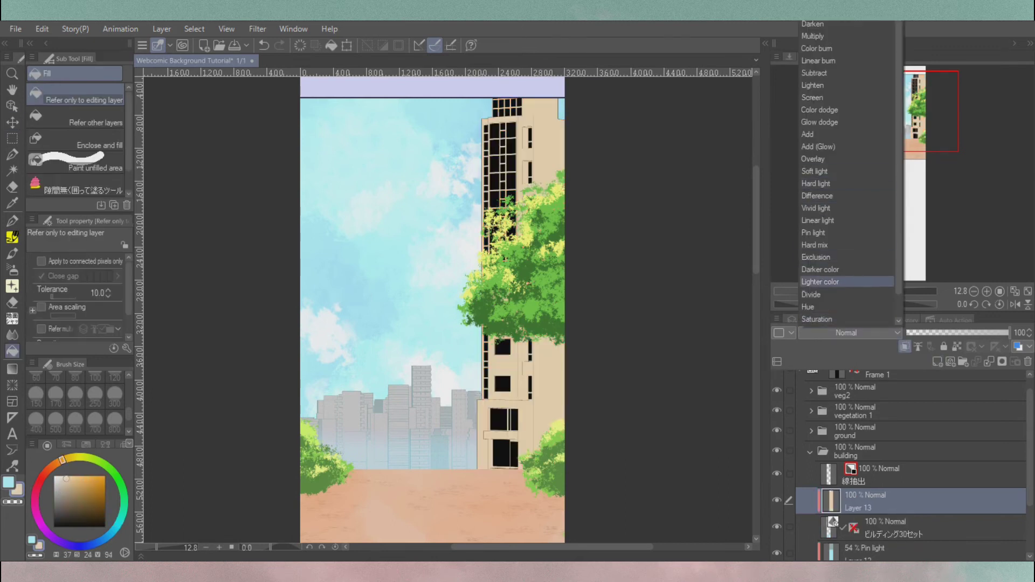
{"action": "left_click", "coordinate": [820, 233]}
{"action": "left_click", "coordinate": [847, 333]}
{"action": "left_click", "coordinate": [841, 281]}
{"action": "left_click", "coordinate": [846, 333]}
{"action": "left_click", "coordinate": [841, 196]}
{"action": "left_click", "coordinate": [847, 333]}
{"action": "left_click", "coordinate": [841, 162]}
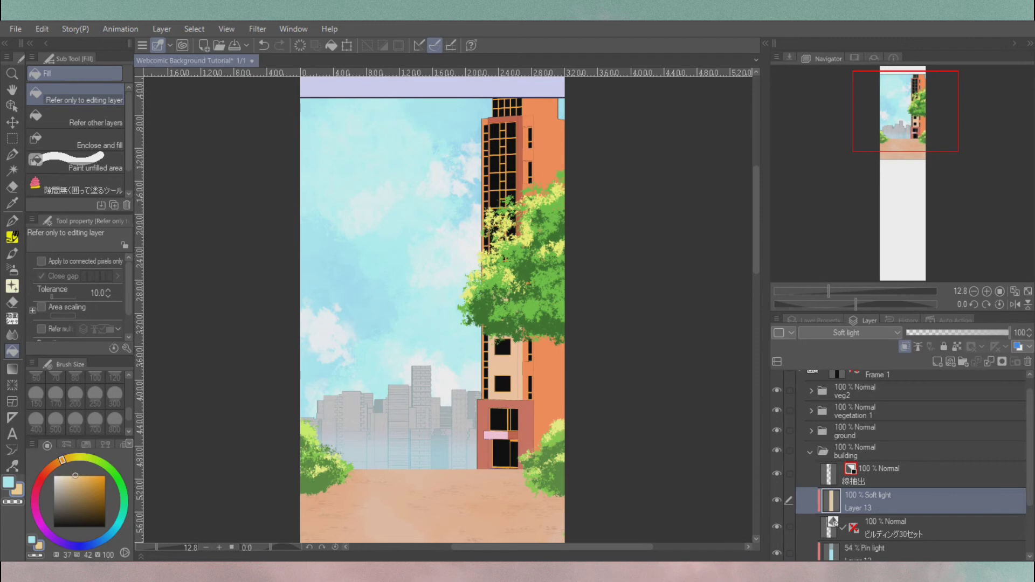
Add a golden-brown filled layer clipped to the extracted line layer and set its blending mode to Pin light.
{"action": "scroll", "coordinate": [433, 310], "scroll_direction": "down", "scroll_amount": 1}
{"action": "key", "text": "ctrl+shift+n"}
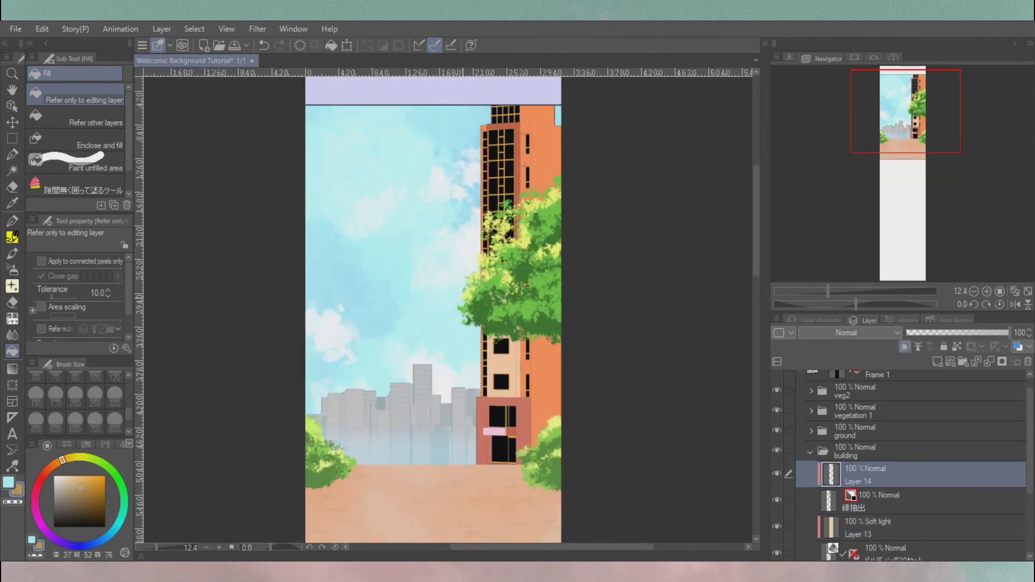
{"action": "key", "text": "alt+BackSpace"}
{"action": "scroll", "coordinate": [433, 310], "scroll_direction": "down", "scroll_amount": 3}
{"action": "scroll", "coordinate": [433, 310], "scroll_direction": "up", "scroll_amount": 4}
{"action": "left_click", "coordinate": [846, 333]}
{"action": "left_click", "coordinate": [814, 233]}
{"action": "scroll", "coordinate": [433, 310], "scroll_direction": "down", "scroll_amount": 3}
{"action": "scroll", "coordinate": [433, 310], "scroll_direction": "up", "scroll_amount": 2}
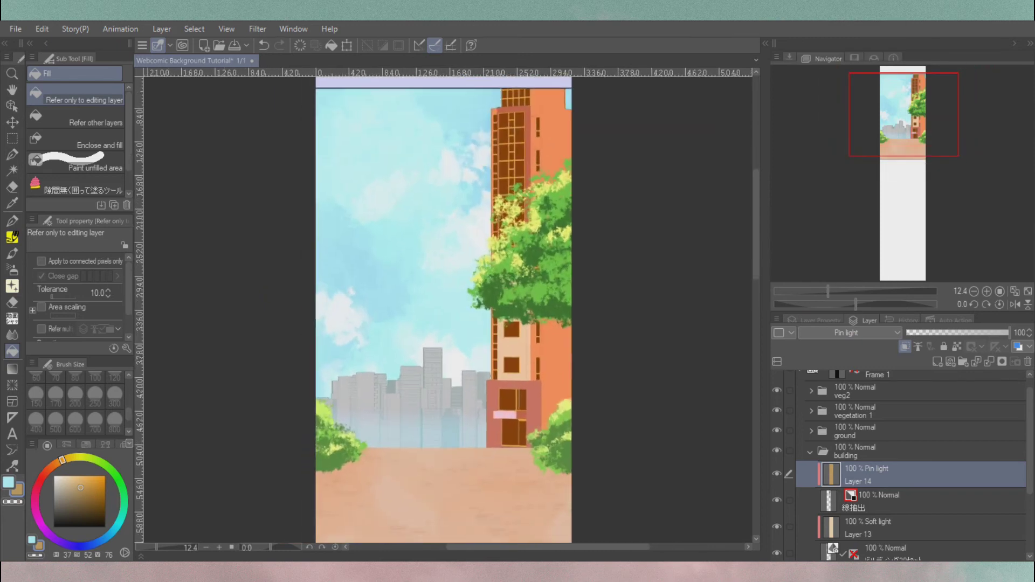
Group the foreground building's 3D, line and two color layers into a folder named building2.
{"action": "scroll", "coordinate": [911, 464], "scroll_direction": "down", "scroll_amount": 2}
{"action": "left_click", "coordinate": [895, 498], "text": "shift"}
{"action": "right_click", "coordinate": [890, 463]}
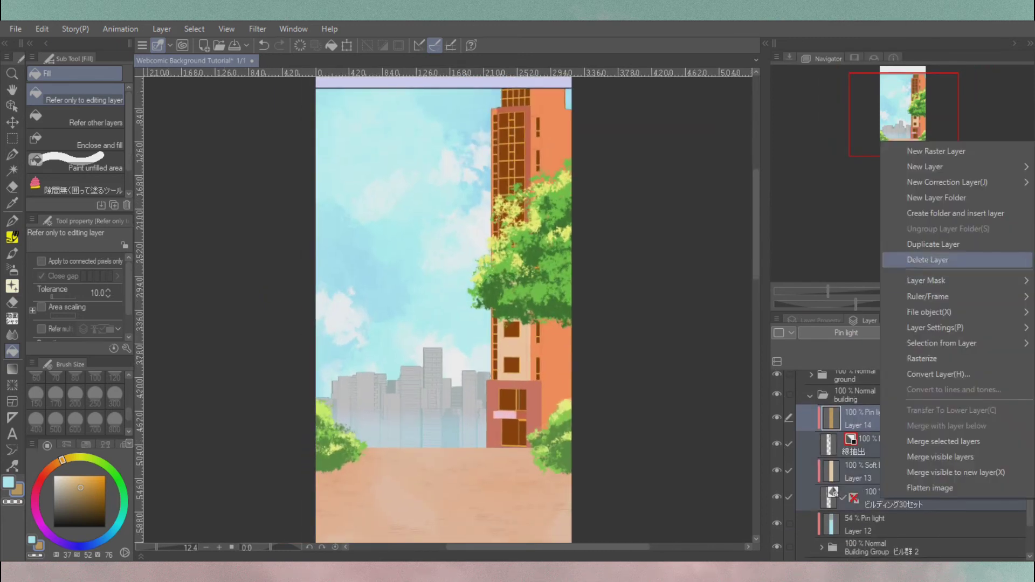
{"action": "left_click", "coordinate": [874, 162]}
Add a pale beige filled layer clipped to the building2 folder, with Pin light blending and 29% opacity.
{"action": "key", "text": "ctrl+shift+n"}
{"action": "left_click", "coordinate": [847, 332]}
{"action": "left_click", "coordinate": [814, 236]}
{"action": "left_click_drag", "start_coordinate": [1008, 333], "coordinate": [934, 332]}
{"action": "scroll", "coordinate": [454, 310], "scroll_direction": "down", "scroll_amount": 1}
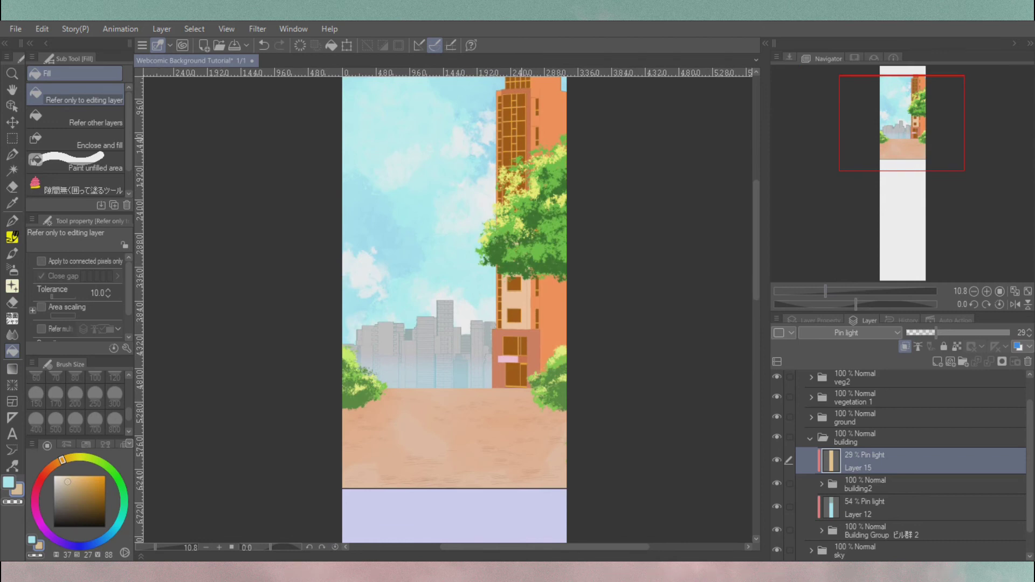
Switch the pale beige layer over building2 to Brightness blending and set its opacity to 31%.
{"action": "scroll", "coordinate": [453, 310], "scroll_direction": "up", "scroll_amount": 1}
{"action": "left_click", "coordinate": [846, 333]}
{"action": "left_click", "coordinate": [814, 301]}
{"action": "left_click_drag", "start_coordinate": [934, 333], "coordinate": [936, 332]}
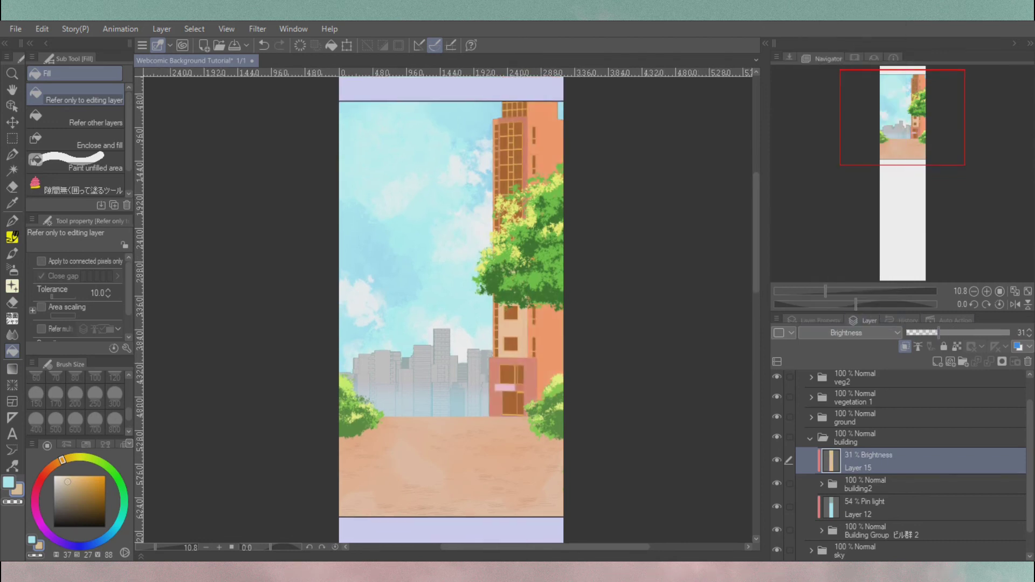
{"action": "scroll", "coordinate": [455, 310], "scroll_direction": "up", "scroll_amount": 1}
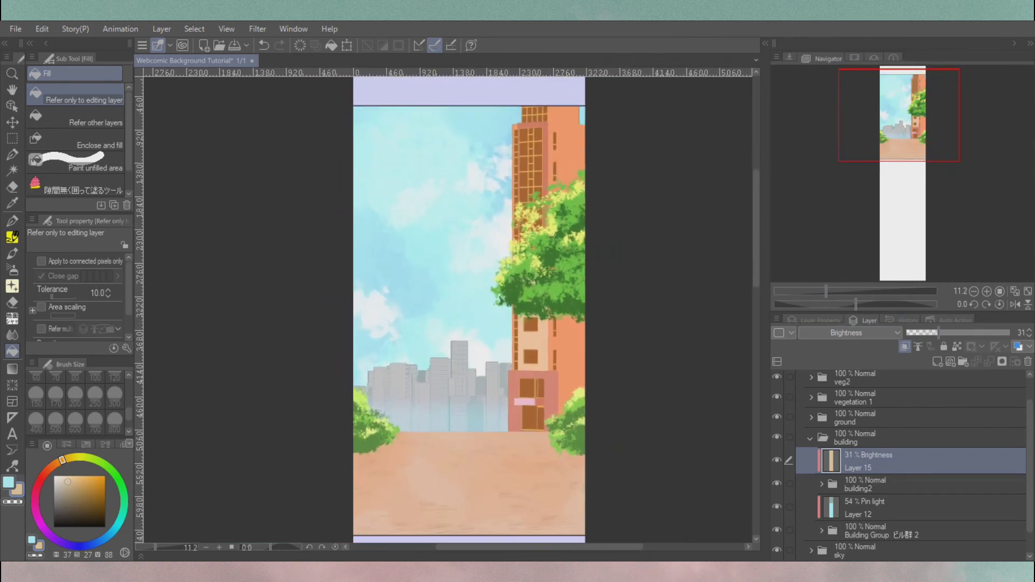
Set the ground's top shading layer to Multiply and paint dappled leaf shadows below the tree with the leaves1 brush at size 800.
{"action": "scroll", "coordinate": [469, 310], "scroll_direction": "down", "scroll_amount": 1}
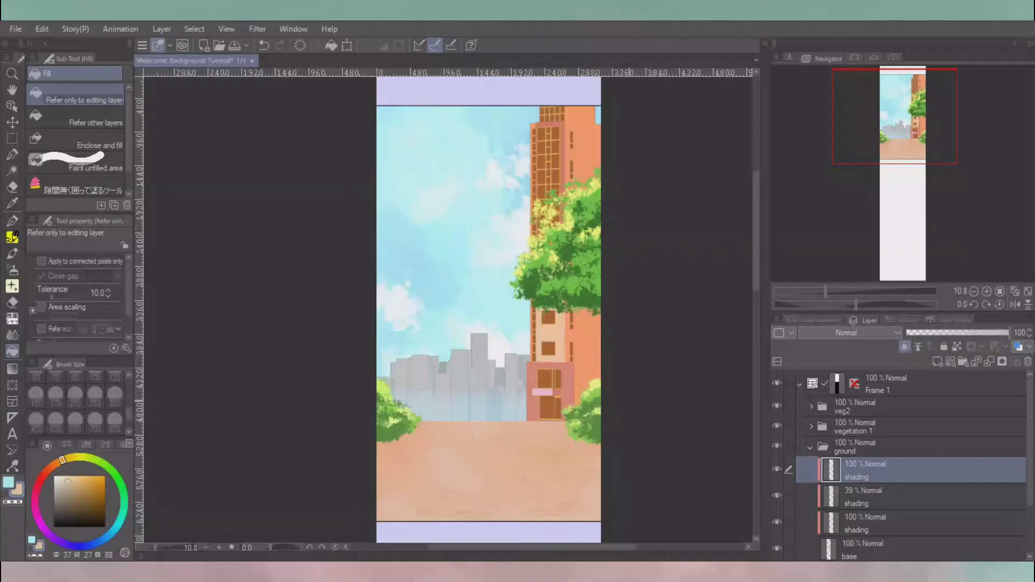
{"action": "left_click", "coordinate": [847, 333]}
{"action": "left_click", "coordinate": [825, 47]}
{"action": "left_click", "coordinate": [12, 286]}
{"action": "left_click", "coordinate": [106, 141]}
{"action": "left_click_drag", "start_coordinate": [582, 432], "coordinate": [478, 428]}
{"action": "scroll", "coordinate": [477, 428], "scroll_direction": "down", "scroll_amount": 3}
{"action": "scroll", "coordinate": [405, 270], "scroll_direction": "up", "scroll_amount": 1}
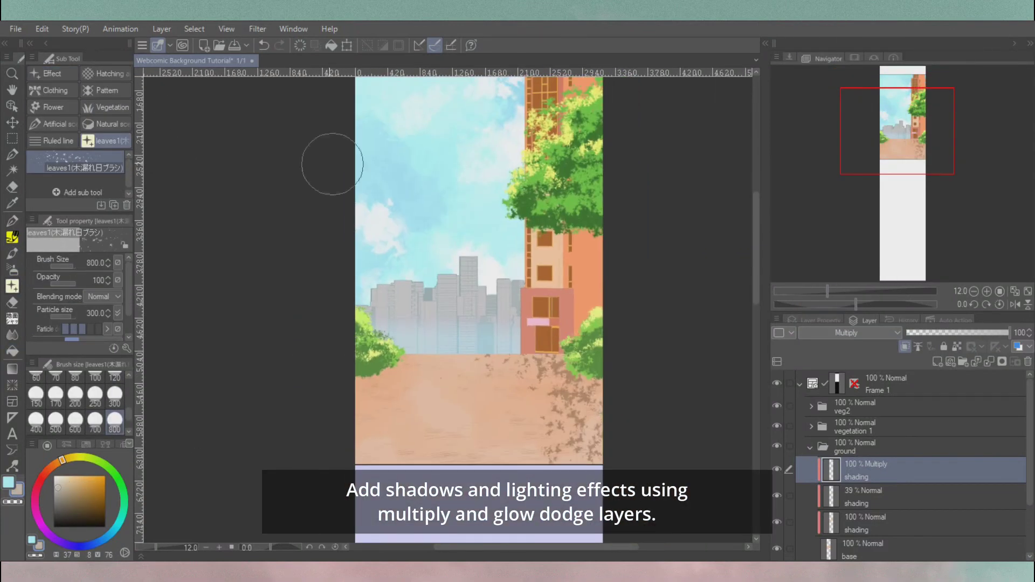
Distort the leaf shadow in perspective so it widens toward the viewer, and erase stray leaves near the horizon.
{"action": "key", "text": "ctrl+t"}
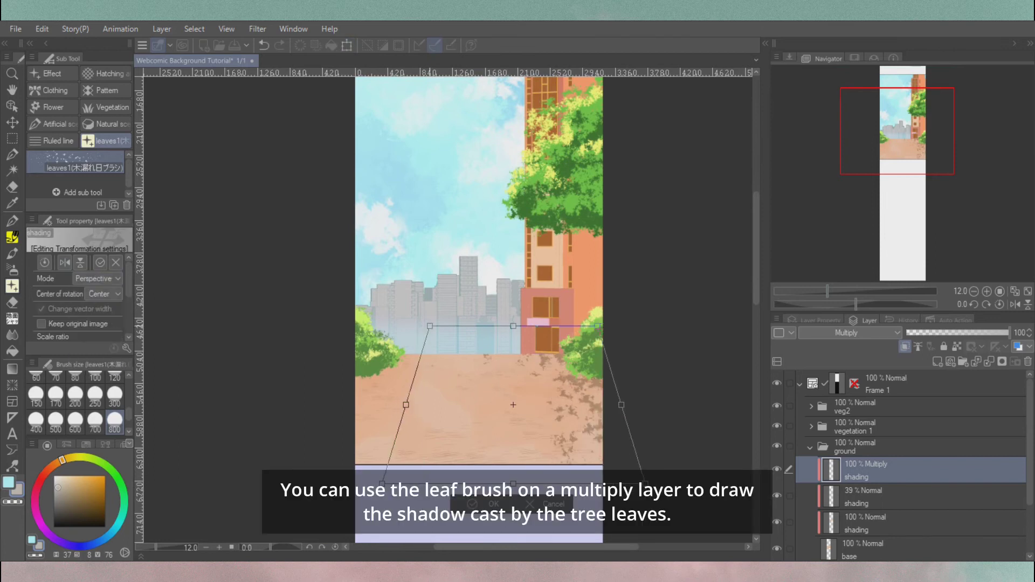
{"action": "mouse_move", "coordinate": [583, 327]}
{"action": "left_mouse_down"}
{"action": "mouse_move", "coordinate": [562, 328]}
{"action": "mouse_move", "coordinate": [603, 326]}
{"action": "left_mouse_up"}
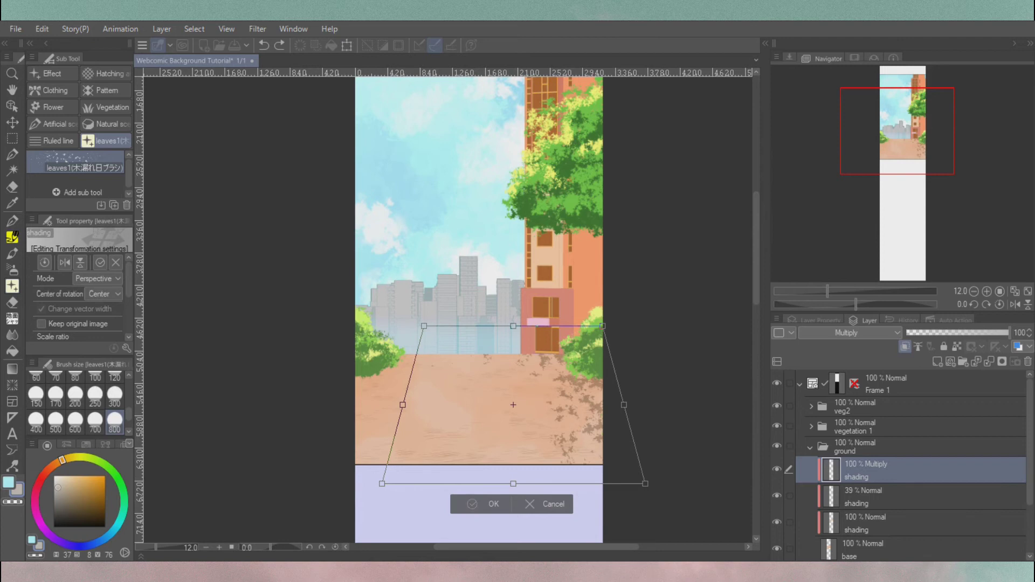
{"action": "key", "text": "Return"}
{"action": "key", "text": "e"}
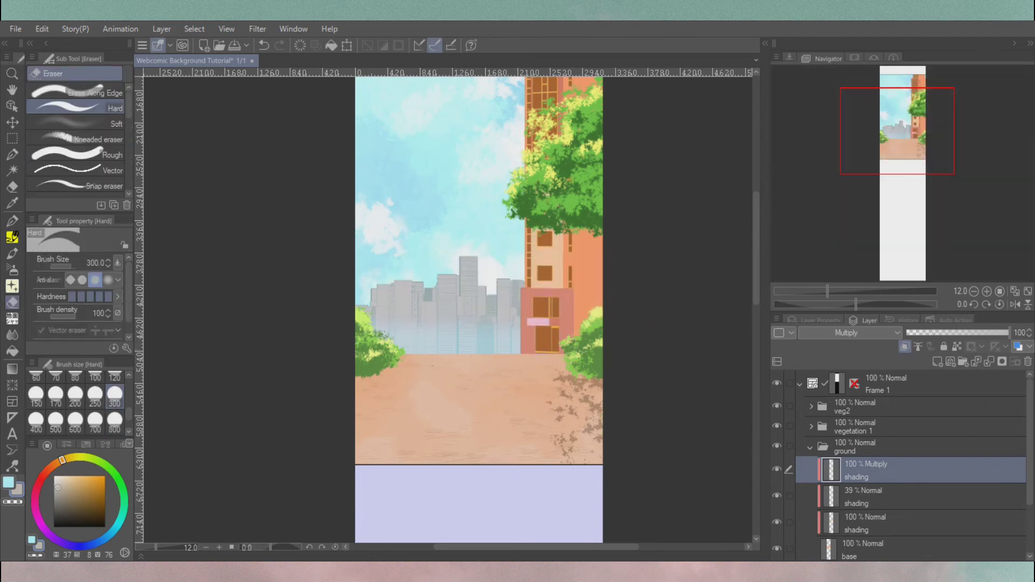
Add a layer named shading clipped to the vegetation 1 folder, set it to Multiply, and ready the leaves1 brush.
{"action": "key", "text": "ctrl+minus"}
{"action": "left_click", "coordinate": [810, 447]}
{"action": "left_click", "coordinate": [852, 426]}
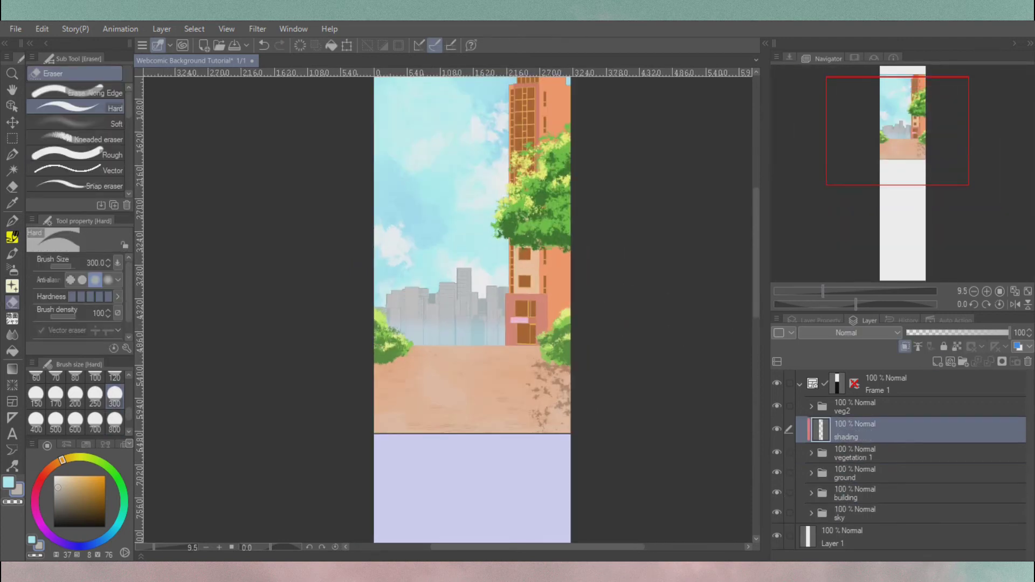
{"action": "left_click", "coordinate": [846, 333]}
{"action": "left_click", "coordinate": [820, 50]}
{"action": "key", "text": "ctrl+plus"}
{"action": "key", "text": "b"}
{"action": "key", "text": "ctrl+plus"}
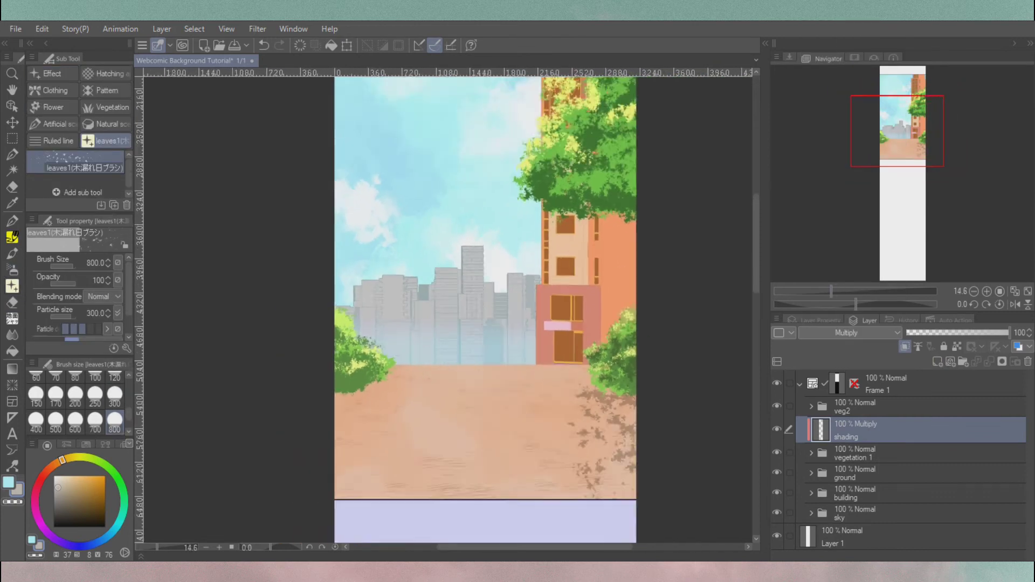
Create a folder named veg 3 above the ground folder and add a new layer inside it.
{"action": "key", "text": "ctrl+minus"}
{"action": "type", "text": "veg"}
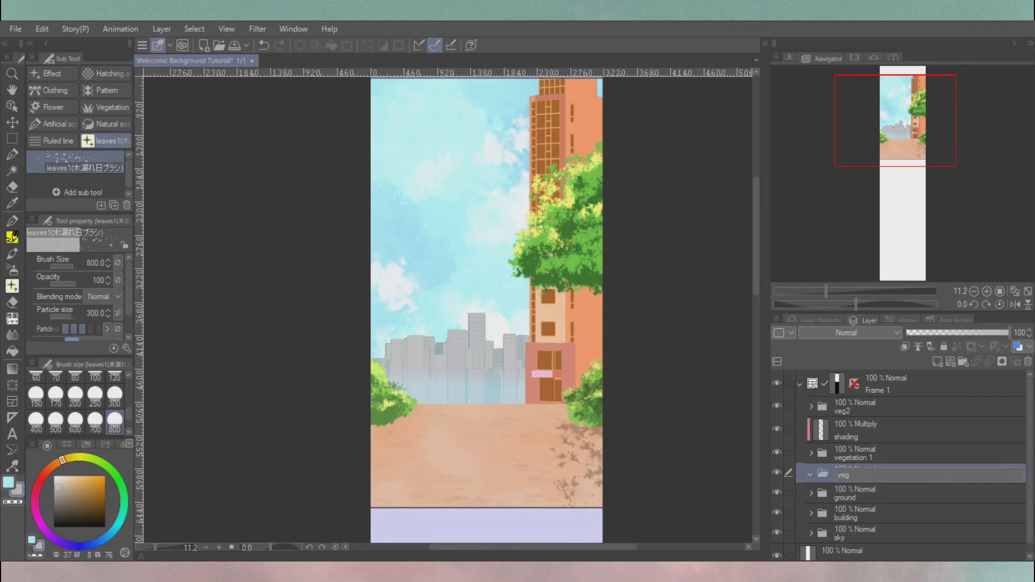
{"action": "key", "text": "ctrl+shift+n"}
Paint small mid-green foliage beside the left bush with the leaves1 brush at size 120, sampling the bush's green.
{"action": "left_click", "coordinate": [394, 378], "text": "alt"}
{"action": "key", "text": "bracketleft"}
{"action": "key", "text": "bracketleft"}
{"action": "key", "text": "bracketleft"}
{"action": "key", "text": "bracketleft"}
{"action": "key", "text": "bracketleft"}
{"action": "key", "text": "bracketleft"}
{"action": "key", "text": "bracketleft"}
{"action": "key", "text": "bracketleft"}
{"action": "key", "text": "bracketleft"}
{"action": "key", "text": "bracketleft"}
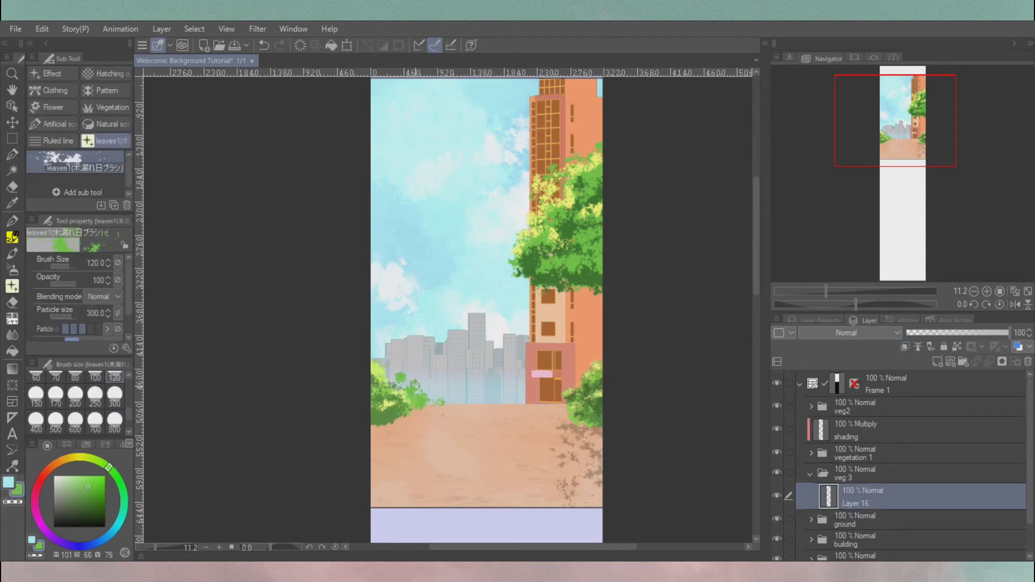
Paint darker green leaves on a new veg 3 layer to shade the small bushes at both ends of the horizon.
{"action": "key", "text": "ctrl+plus"}
{"action": "key", "text": "ctrl+plus"}
{"action": "key", "text": "ctrl+shift+n"}
{"action": "key", "text": "b"}
{"action": "key", "text": "b"}
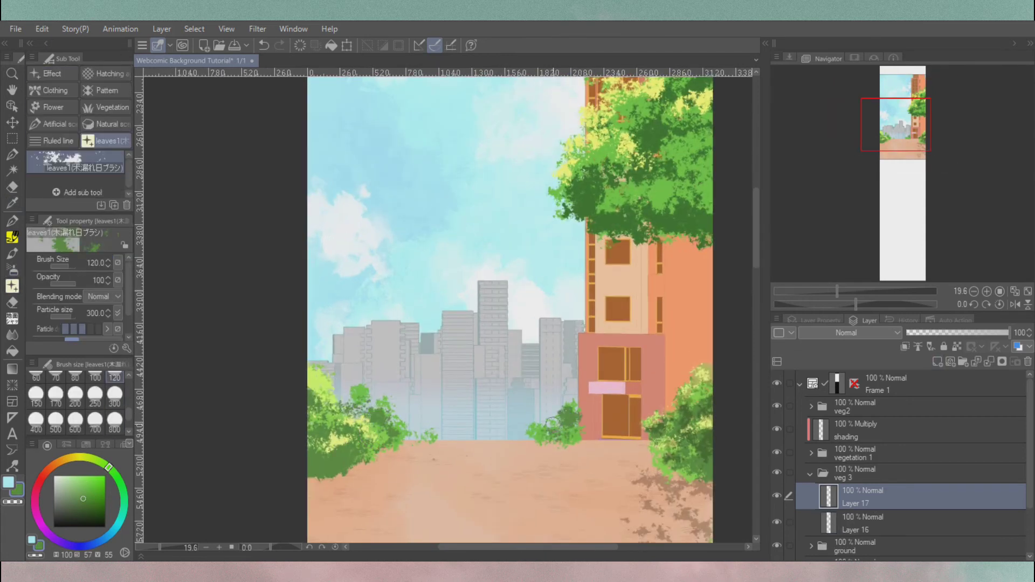
{"action": "scroll", "coordinate": [422, 443], "scroll_direction": "down", "scroll_amount": 2}
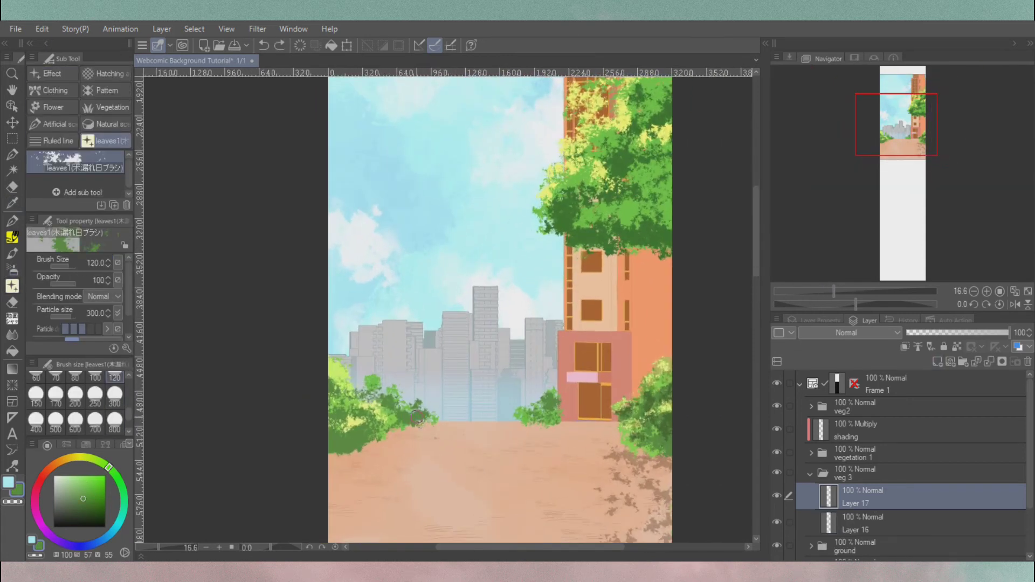
Paint pale yellow highlight leaves on the distant bushes on a new veg 3 layer, using brush size 70.
{"action": "key", "text": "ctrl+plus"}
{"action": "left_click", "coordinate": [372, 387], "text": "alt"}
{"action": "key", "text": "ctrl+shift+n"}
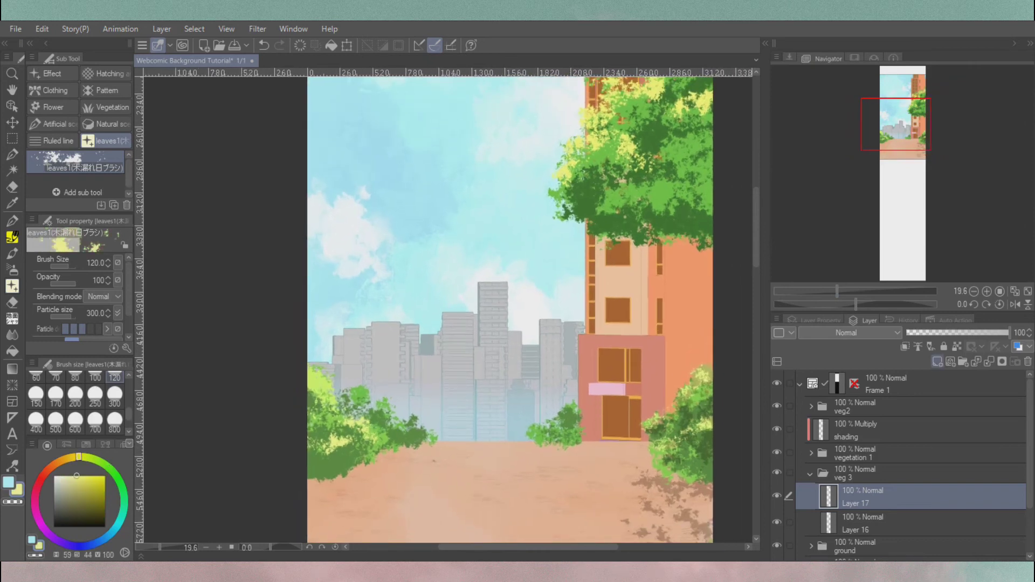
{"action": "key", "text": "bracketleft"}
{"action": "key", "text": "bracketleft"}
{"action": "key", "text": "bracketleft"}
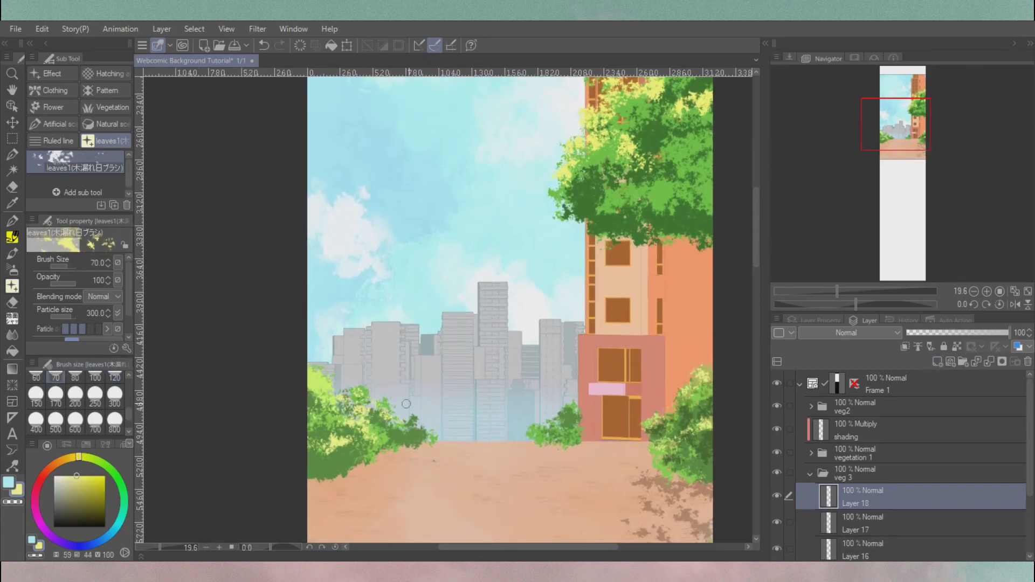
Airbrush a soft white glow at the skyline's base on an Add (Glow) layer named horizon with 49% opacity.
{"action": "scroll", "coordinate": [561, 427], "scroll_direction": "down", "scroll_amount": 3}
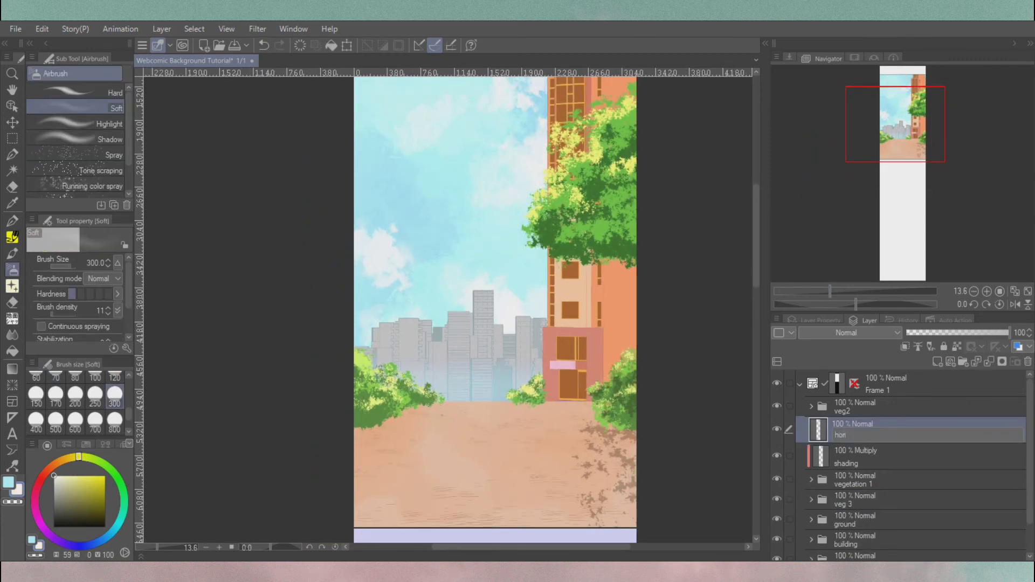
{"action": "left_click", "coordinate": [846, 333]}
{"action": "left_click", "coordinate": [847, 146]}
{"action": "mouse_move", "coordinate": [420, 391]}
{"action": "left_mouse_down"}
{"action": "mouse_move", "coordinate": [506, 402]}
{"action": "mouse_move", "coordinate": [455, 387]}
{"action": "mouse_move", "coordinate": [449, 408]}
{"action": "left_mouse_up"}
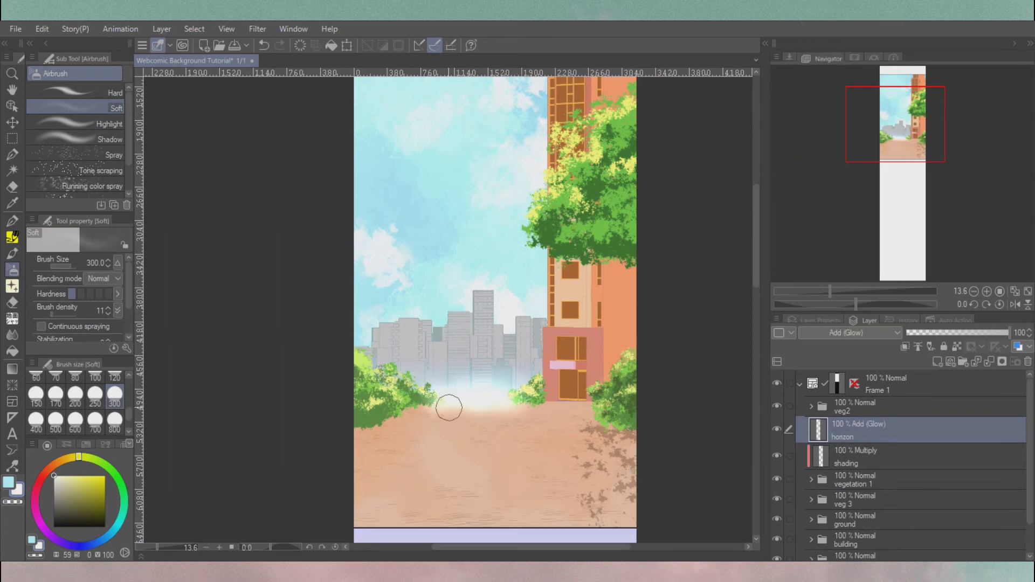
{"action": "scroll", "coordinate": [430, 410], "scroll_direction": "up", "scroll_amount": 1}
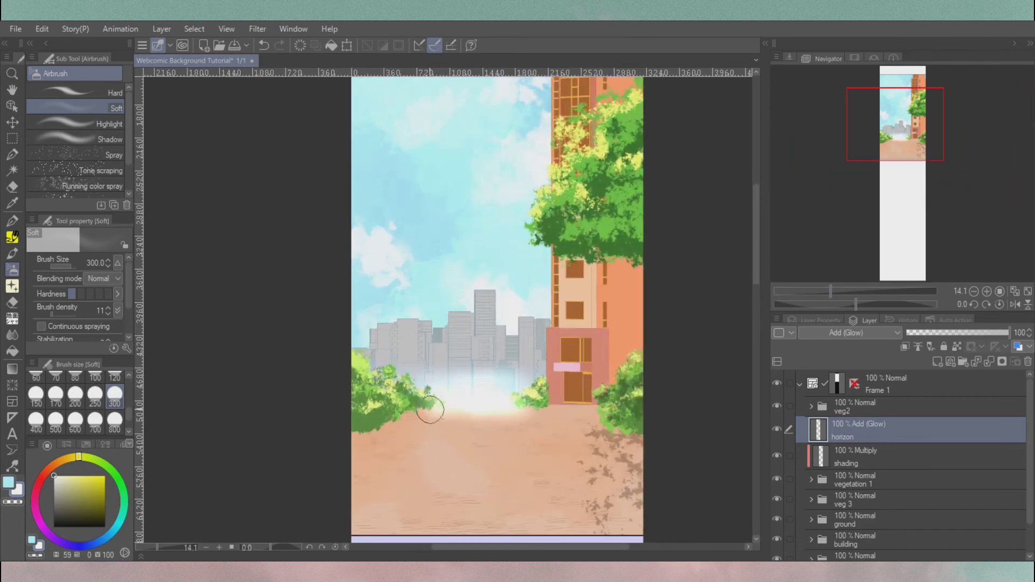
{"action": "left_click_drag", "start_coordinate": [1008, 333], "coordinate": [958, 333]}
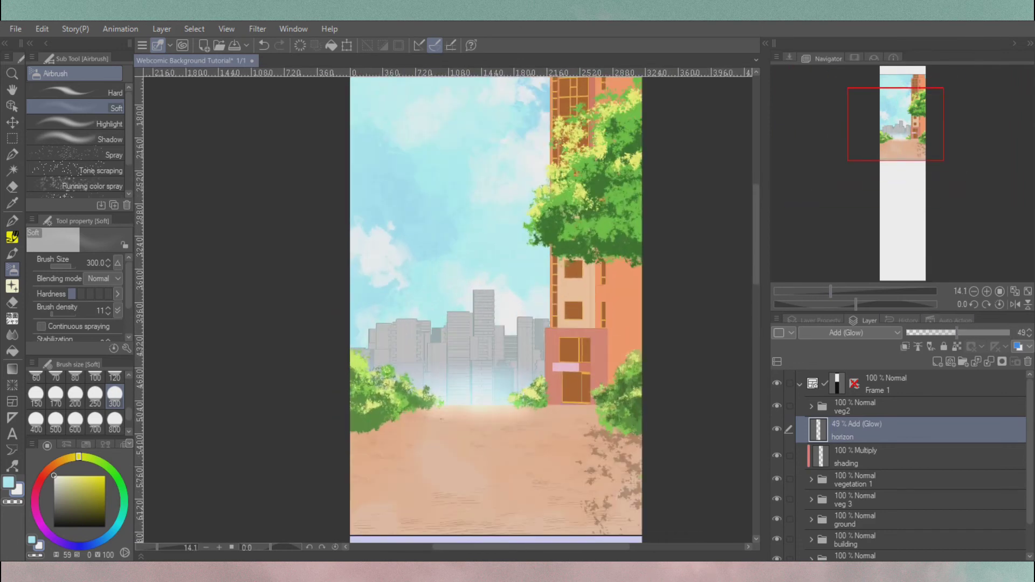
{"action": "scroll", "coordinate": [500, 310], "scroll_direction": "up", "scroll_amount": 3}
{"action": "scroll", "coordinate": [487, 310], "scroll_direction": "down", "scroll_amount": 3}
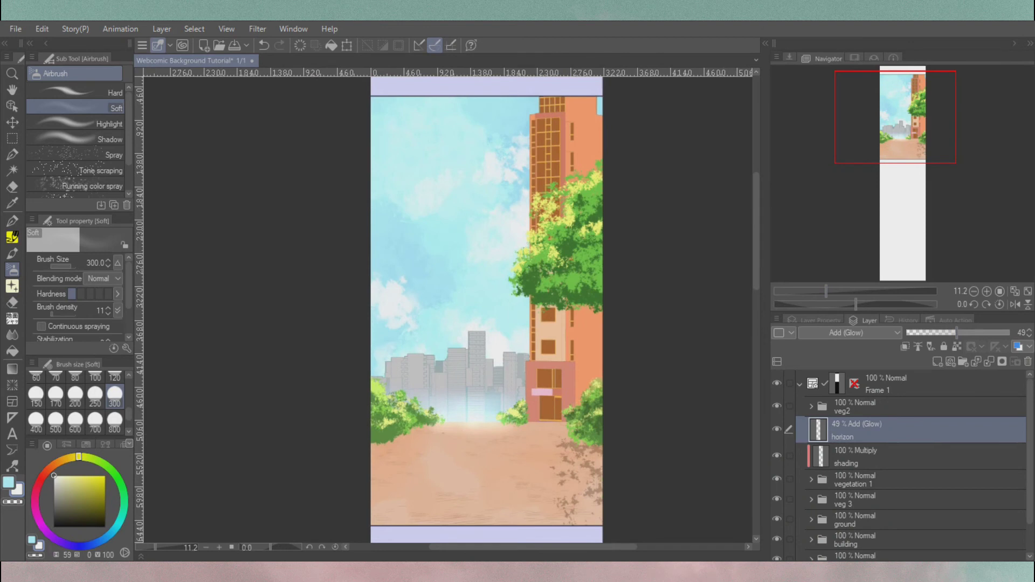
Add a sun and halo gradient to the upper-left sky on a new Glow dodge layer named sky.
{"action": "key", "text": "ctrl+shift+n"}
{"action": "left_click", "coordinate": [847, 333]}
{"action": "left_click", "coordinate": [852, 138]}
{"action": "scroll", "coordinate": [486, 310], "scroll_direction": "up", "scroll_amount": 3}
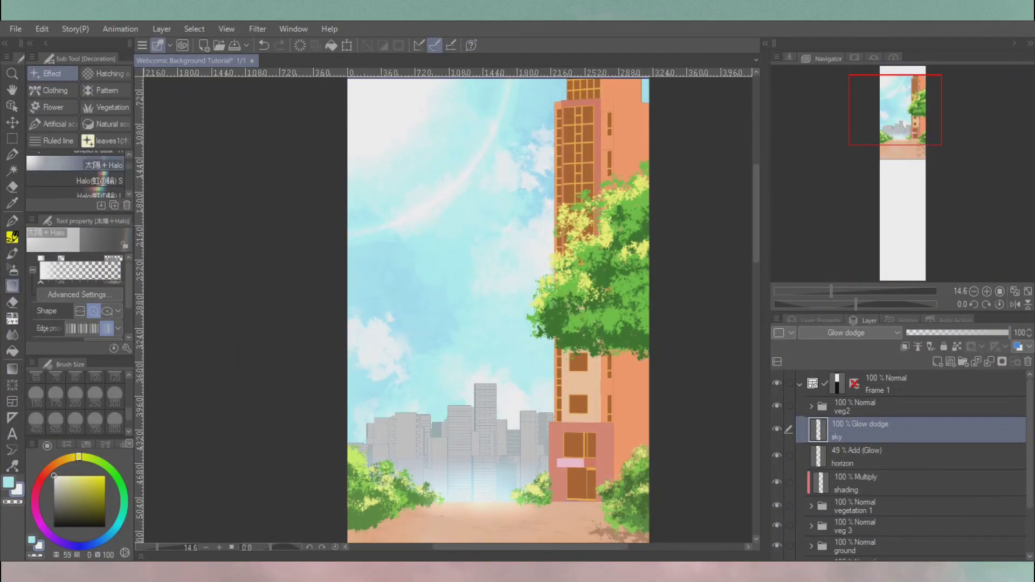
Draw a simple long lens flare diagonally from the sky's upper-left corner on a new Glow dodge layer named sky2.
{"action": "key", "text": "ctrl+shift+n"}
{"action": "left_click", "coordinate": [847, 333]}
{"action": "left_click", "coordinate": [847, 122]}
{"action": "scroll", "coordinate": [75, 175], "scroll_direction": "up", "scroll_amount": 3}
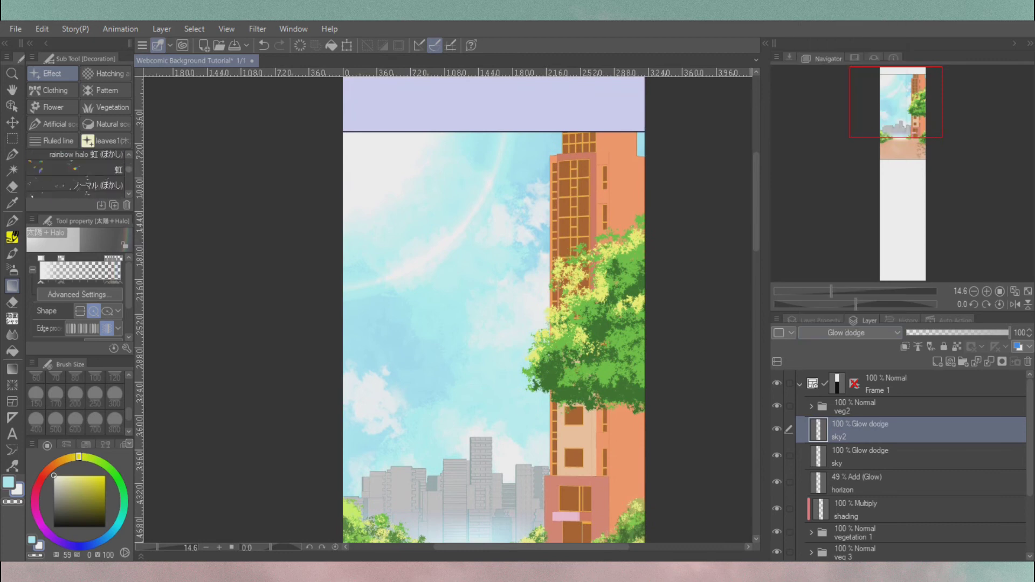
{"action": "left_click_drag", "start_coordinate": [76, 214], "coordinate": [76, 265]}
{"action": "scroll", "coordinate": [76, 199], "scroll_direction": "down", "scroll_amount": 5}
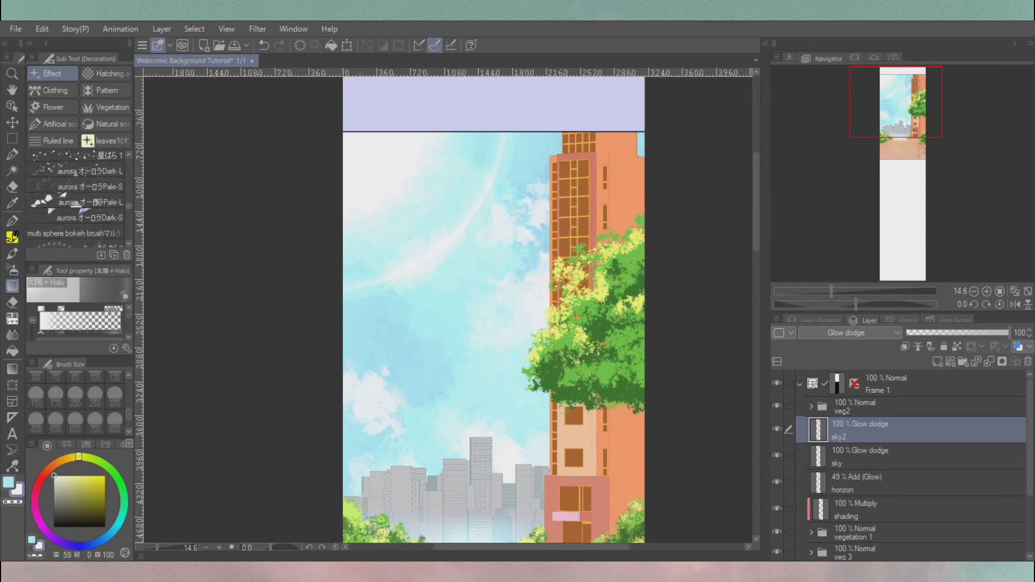
{"action": "left_click", "coordinate": [76, 236]}
{"action": "mouse_move", "coordinate": [339, 123]}
{"action": "left_mouse_down"}
{"action": "mouse_move", "coordinate": [426, 232]}
{"action": "mouse_move", "coordinate": [456, 217]}
{"action": "left_mouse_up"}
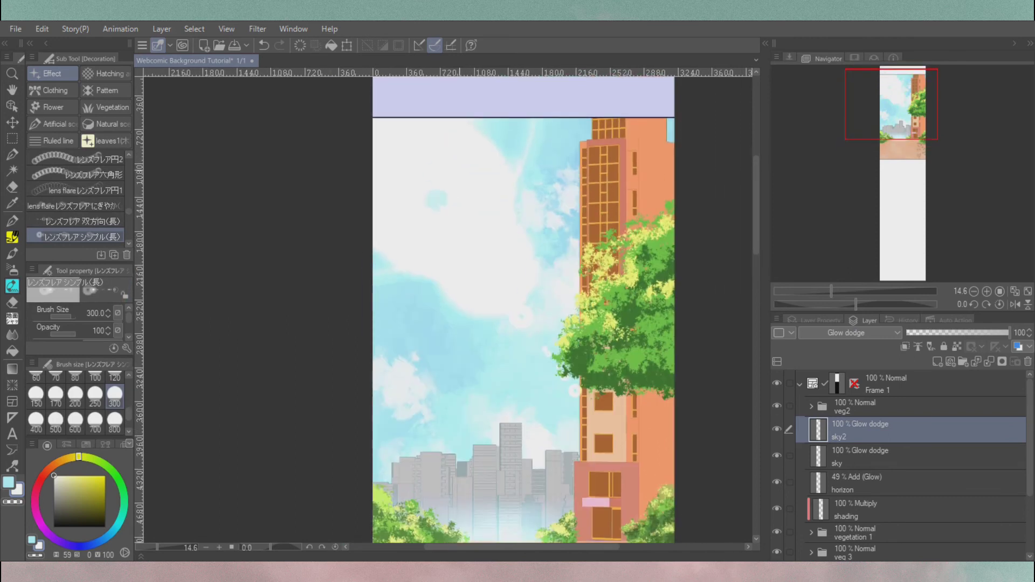
Reposition the lens flare slightly in the sky and set the sky2 layer's opacity to 27%.
{"action": "key", "text": "k"}
{"action": "scroll", "coordinate": [523, 307], "scroll_direction": "down", "scroll_amount": 3}
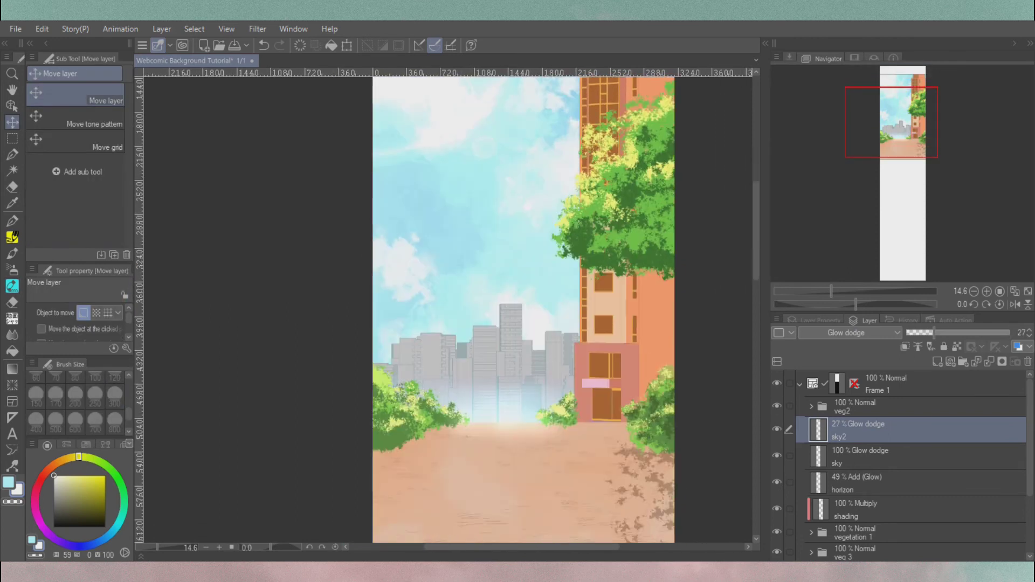
{"action": "scroll", "coordinate": [520, 310], "scroll_direction": "down", "scroll_amount": 1}
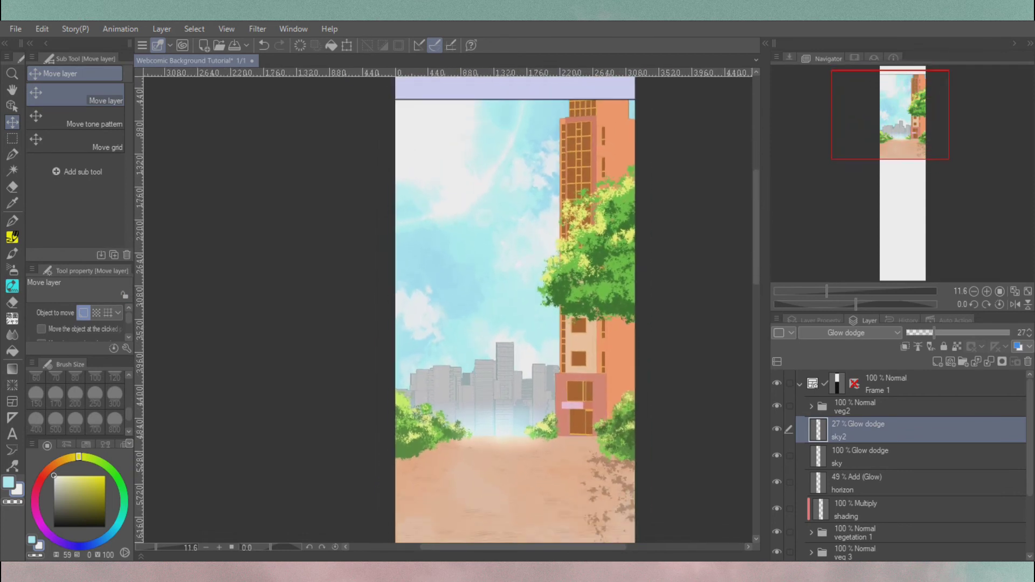
Scatter pale orange light orbs around the building and tree on a new Glow dodge layer named glow1, using the dense orb brush.
{"action": "key", "text": "ctrl+shift+n"}
{"action": "left_click", "coordinate": [847, 332]}
{"action": "left_click", "coordinate": [847, 122]}
{"action": "key", "text": "b"}
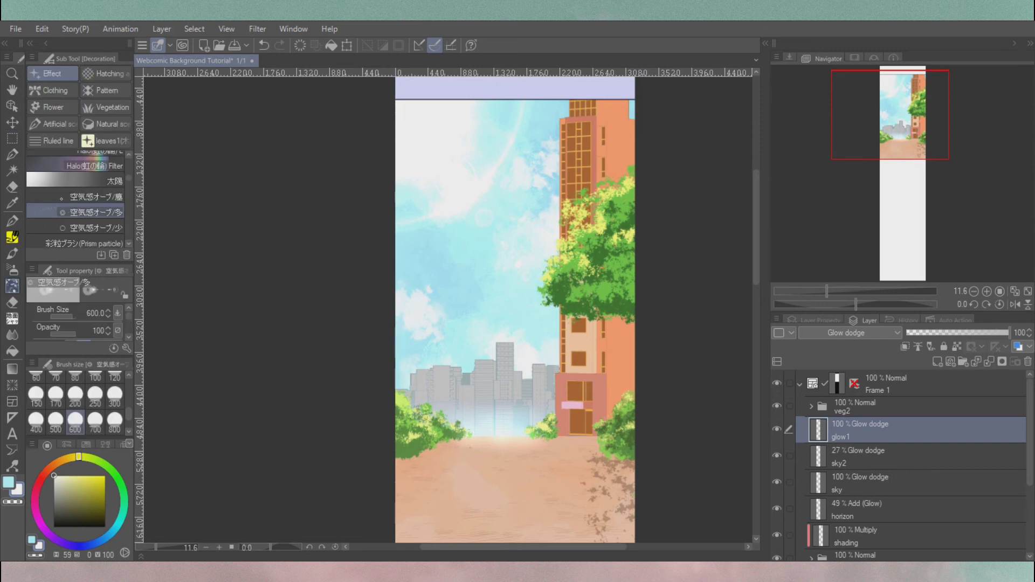
{"action": "left_click_drag", "start_coordinate": [79, 457], "coordinate": [65, 459]}
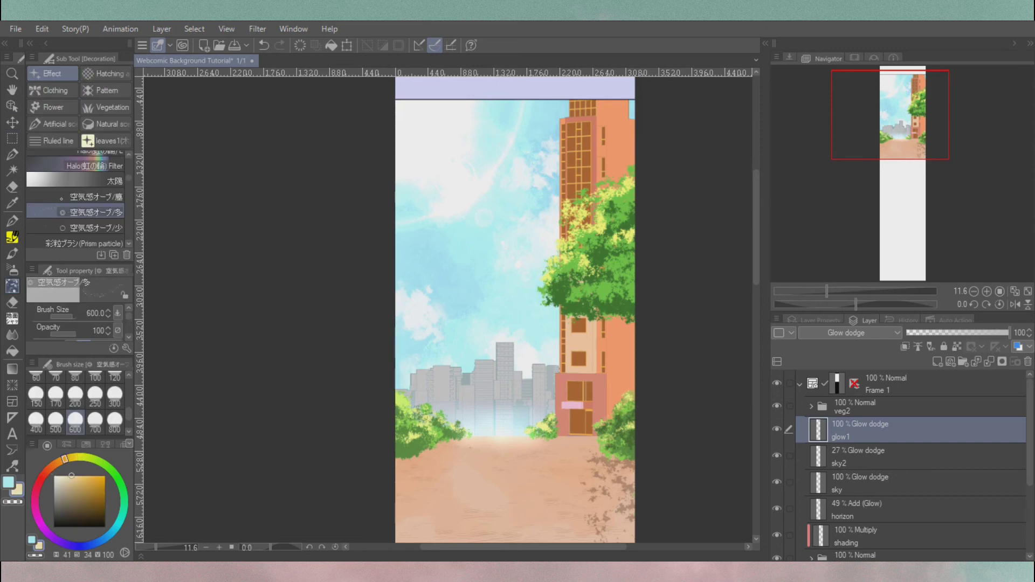
{"action": "left_click_drag", "start_coordinate": [623, 302], "coordinate": [606, 274]}
{"action": "scroll", "coordinate": [500, 398], "scroll_direction": "up", "scroll_amount": 3}
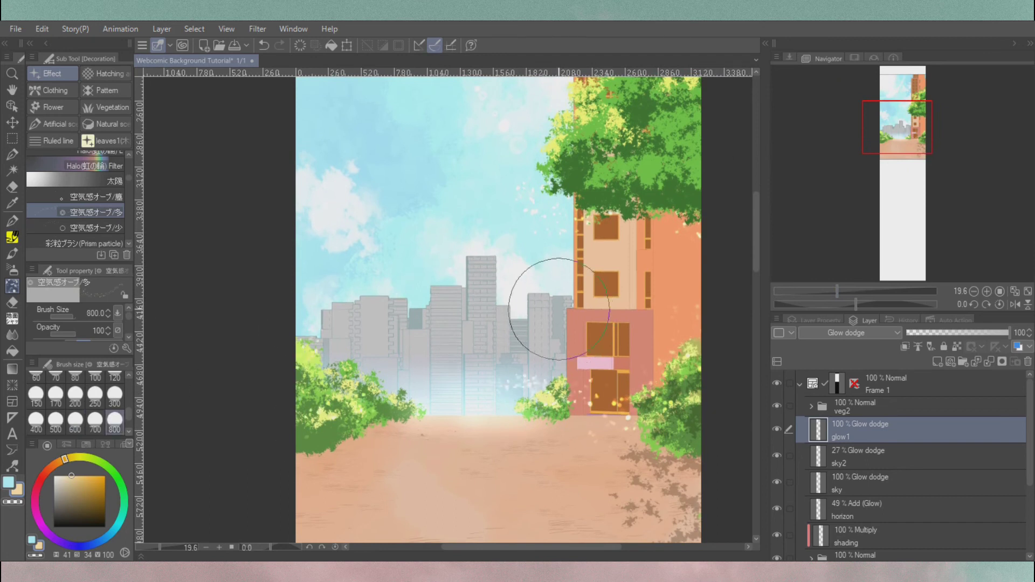
Add sparser light orbs over the tree and building with the sparse orb brush at size 800, and move glow1 above veg2.
{"action": "left_click", "coordinate": [91, 227]}
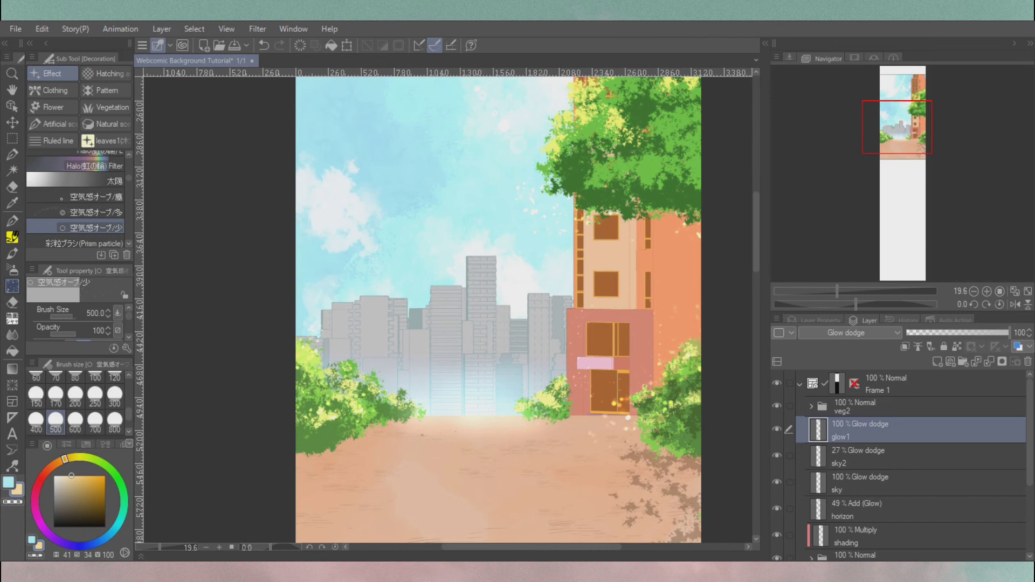
{"action": "scroll", "coordinate": [678, 123], "scroll_direction": "up", "scroll_amount": 3}
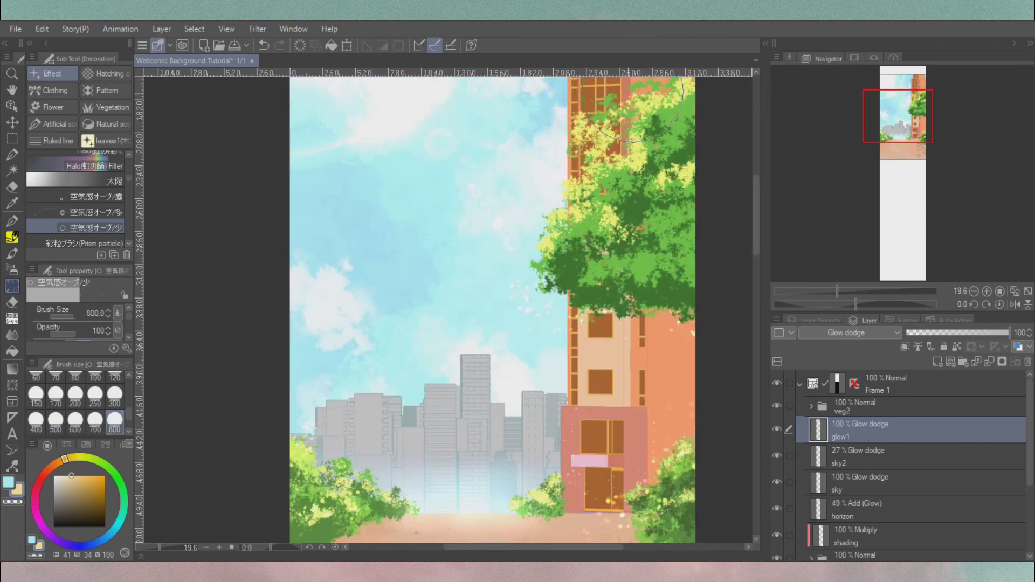
{"action": "scroll", "coordinate": [543, 169], "scroll_direction": "up", "scroll_amount": 1}
{"action": "left_click_drag", "start_coordinate": [863, 430], "coordinate": [862, 401]}
{"action": "mouse_move", "coordinate": [898, 116]}
{"action": "left_mouse_down"}
{"action": "mouse_move", "coordinate": [905, 146]}
{"action": "mouse_move", "coordinate": [895, 94]}
{"action": "left_mouse_up"}
{"action": "scroll", "coordinate": [654, 222], "scroll_direction": "down", "scroll_amount": 9}
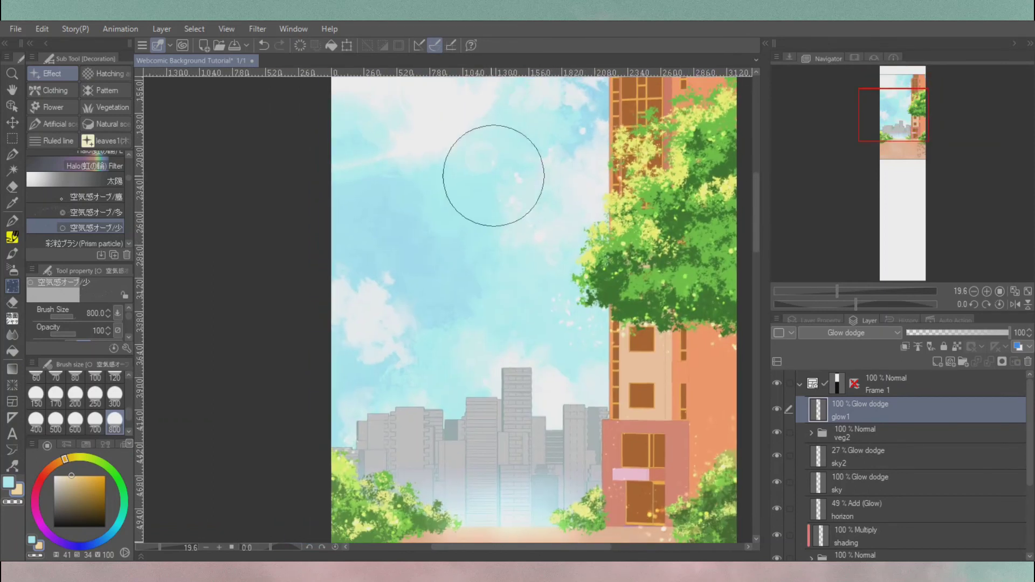
Add larger light orbs over the ground and skyline on glow1 with the sparse orb brush at size 1500.
{"action": "scroll", "coordinate": [75, 410], "scroll_direction": "down", "scroll_amount": 2}
{"action": "left_click", "coordinate": [75, 426]}
{"action": "left_click", "coordinate": [346, 463]}
{"action": "scroll", "coordinate": [629, 370], "scroll_direction": "down", "scroll_amount": 1}
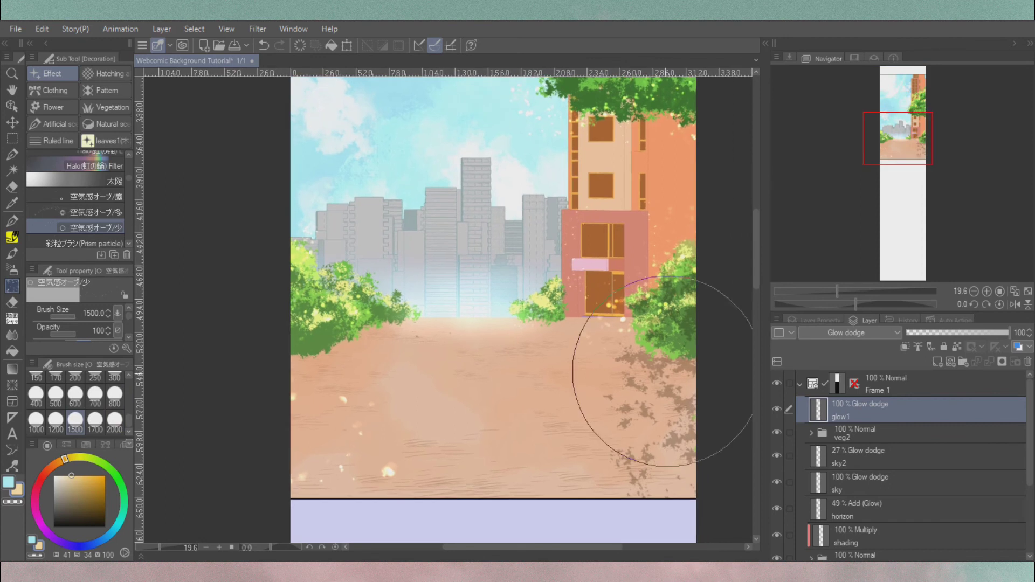
{"action": "scroll", "coordinate": [491, 382], "scroll_direction": "up", "scroll_amount": 3}
{"action": "left_click", "coordinate": [490, 382]}
{"action": "scroll", "coordinate": [501, 310], "scroll_direction": "up", "scroll_amount": 2}
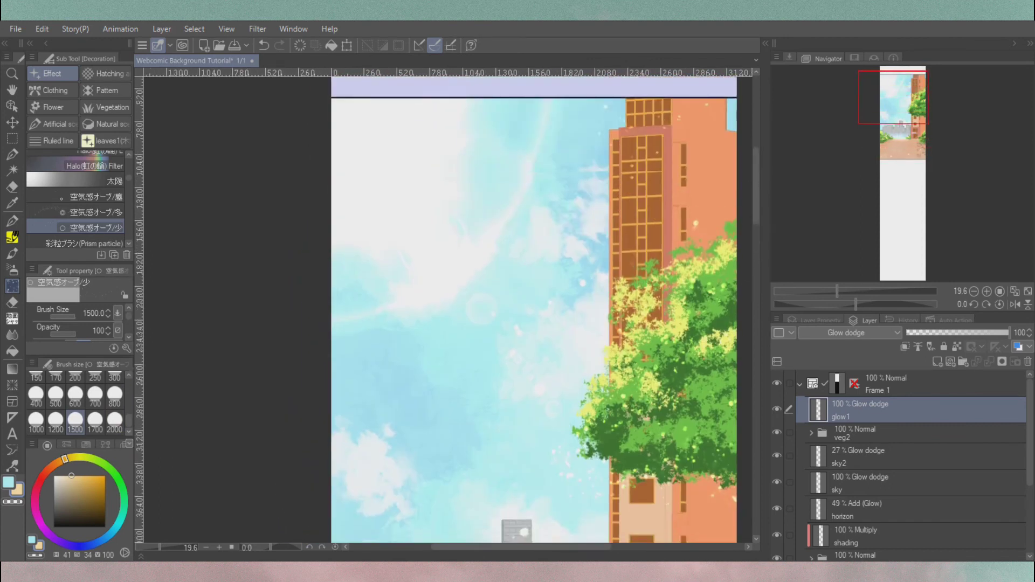
Erase distracting light orbs around the building's entrance on the glow1 layer with the Hard eraser at size 300.
{"action": "scroll", "coordinate": [502, 310], "scroll_direction": "down", "scroll_amount": 5}
{"action": "key", "text": "e"}
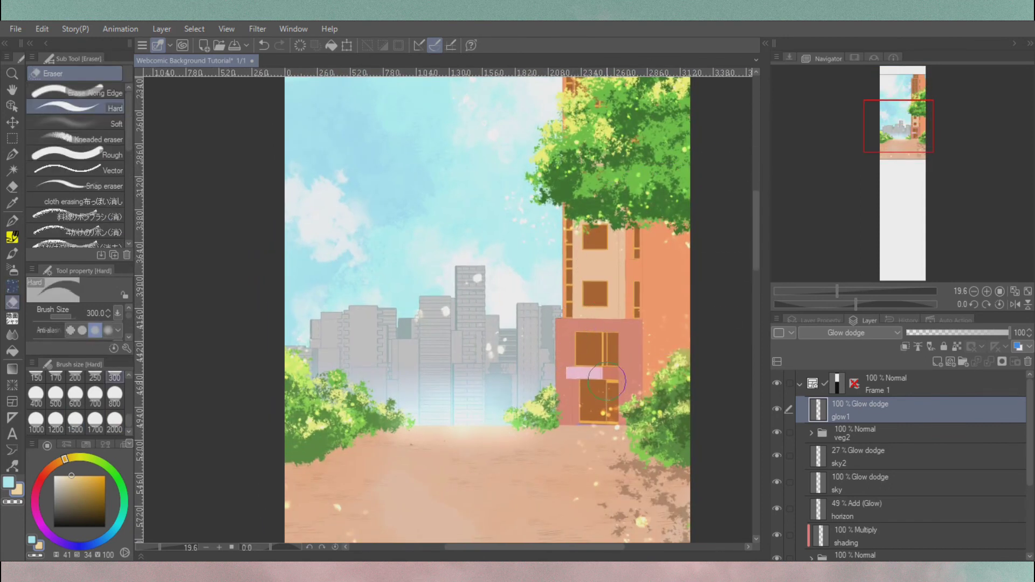
{"action": "scroll", "coordinate": [650, 312], "scroll_direction": "down", "scroll_amount": 3}
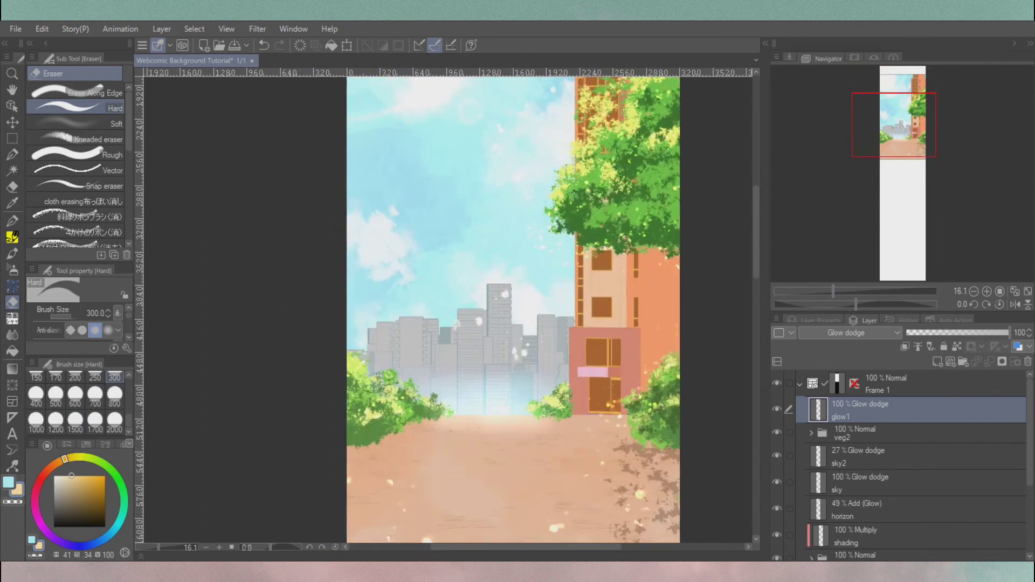
Add a Glow dodge layer named glow2 above glow1 and ready the Soft airbrush at size 300.
{"action": "key", "text": "ctrl+shift+n"}
{"action": "type", "text": "g"}
{"action": "left_click", "coordinate": [846, 332]}
{"action": "left_click", "coordinate": [841, 134]}
{"action": "scroll", "coordinate": [257, 183], "scroll_direction": "up", "scroll_amount": 5}
{"action": "key", "text": "b"}
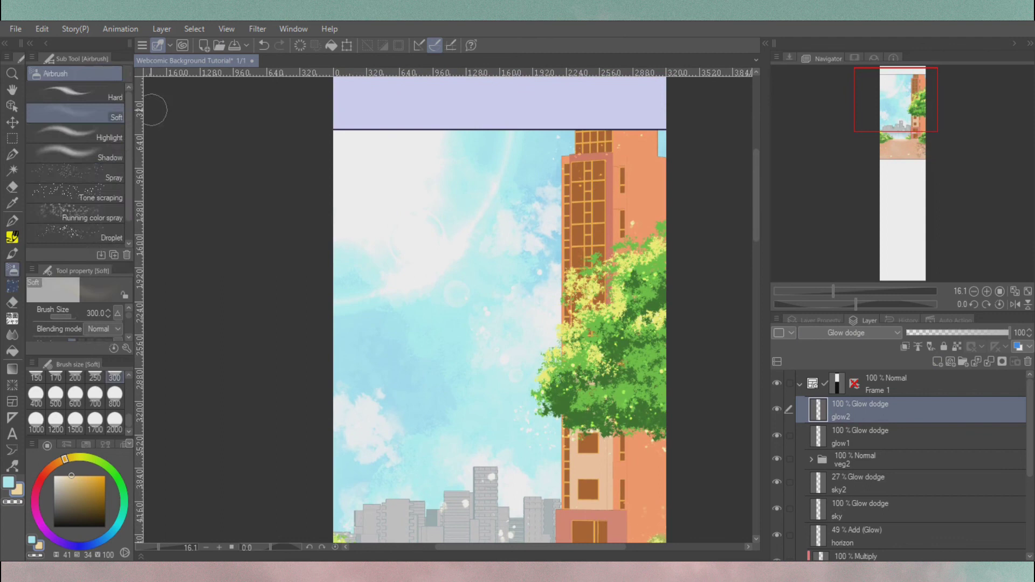
Scatter crystal dust light particles over the sky, building and ground on glow2 with the crystal dust light brush at size 800.
{"action": "key", "text": "b"}
{"action": "scroll", "coordinate": [75, 205], "scroll_direction": "down", "scroll_amount": 3}
{"action": "left_click", "coordinate": [76, 192]}
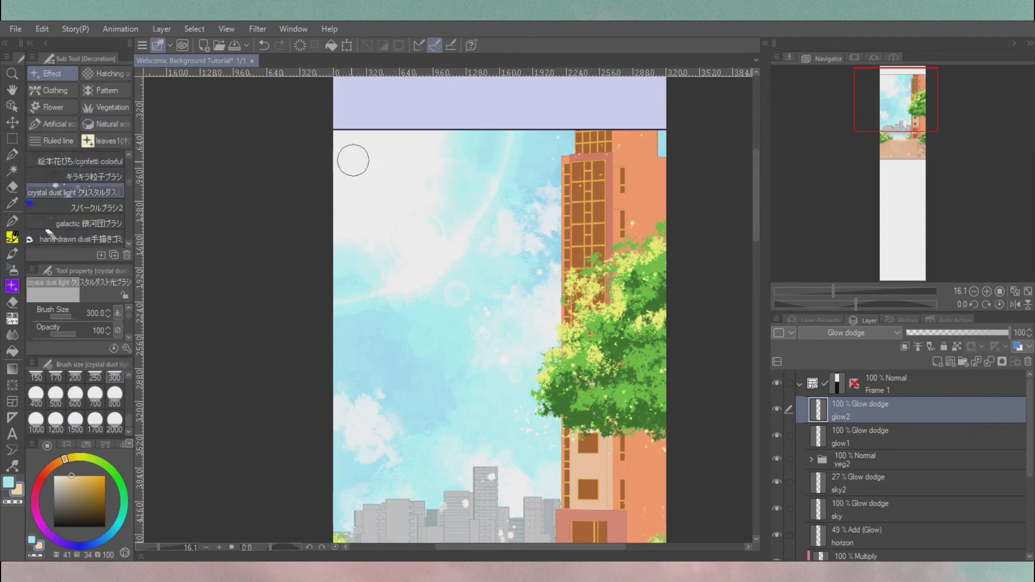
{"action": "left_click", "coordinate": [115, 397]}
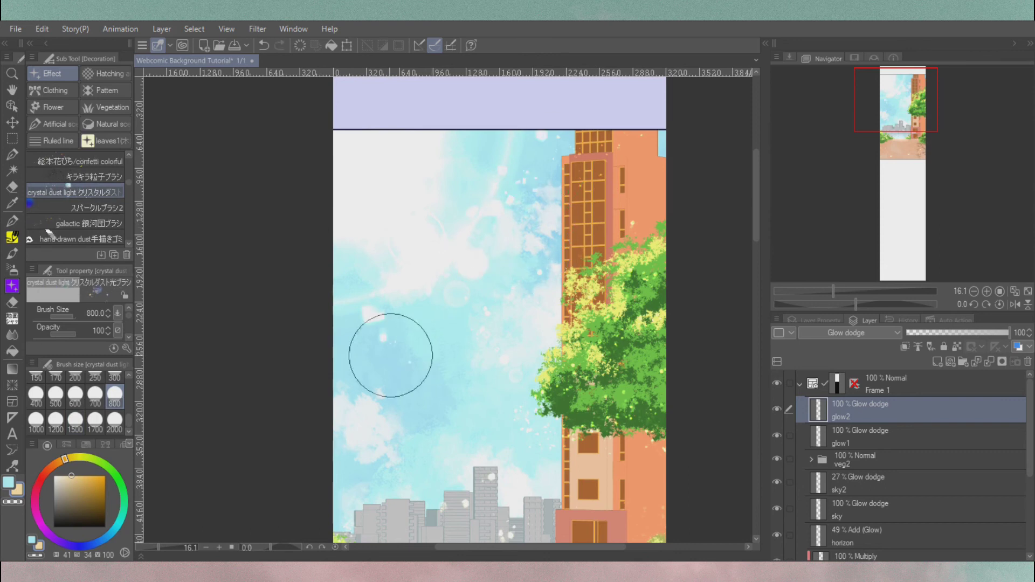
{"action": "left_click_drag", "start_coordinate": [393, 354], "coordinate": [438, 369]}
{"action": "scroll", "coordinate": [463, 300], "scroll_direction": "down", "scroll_amount": 4}
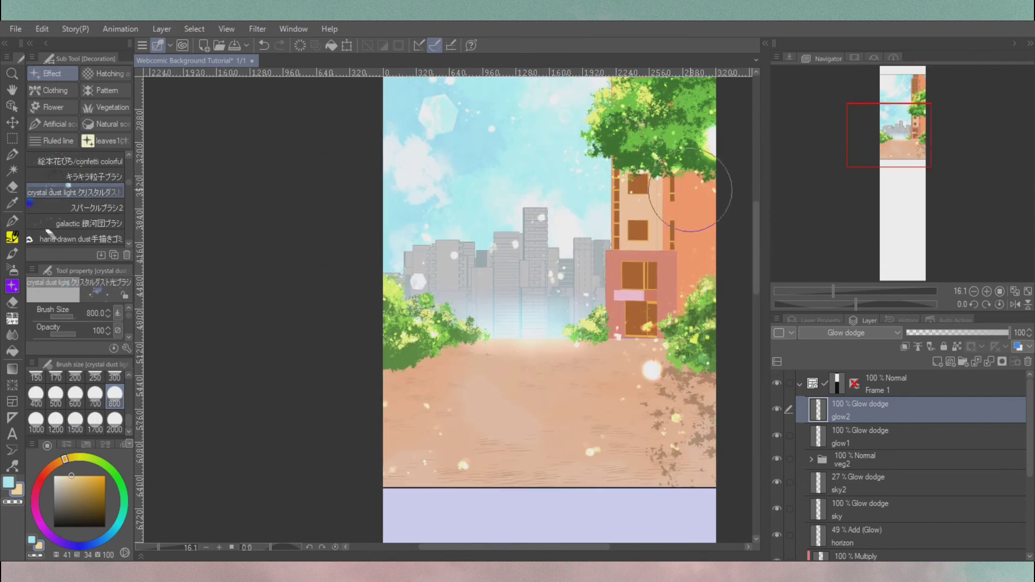
{"action": "scroll", "coordinate": [693, 185], "scroll_direction": "up", "scroll_amount": 4}
Add a layer named glow 3 above glow2 and set its blending mode to Glow dodge.
{"action": "scroll", "coordinate": [515, 307], "scroll_direction": "down", "scroll_amount": 1}
{"action": "key", "text": "ctrl+shift+n"}
{"action": "type", "text": "glow 3"}
{"action": "key", "text": "Return"}
{"action": "left_click", "coordinate": [847, 332]}
{"action": "left_click", "coordinate": [847, 135]}
Scatter light particles over the sky, building and vegetation on glow 3 with the Prism particle brush at size 800.
{"action": "scroll", "coordinate": [75, 200], "scroll_direction": "down", "scroll_amount": 4}
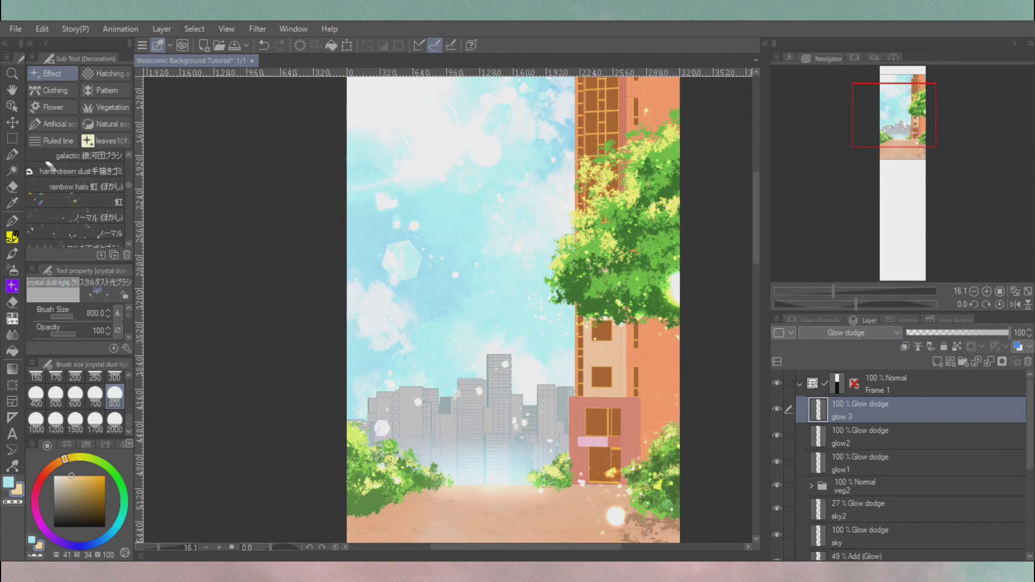
{"action": "scroll", "coordinate": [76, 199], "scroll_direction": "up", "scroll_amount": 1}
{"action": "left_click", "coordinate": [81, 204]}
{"action": "scroll", "coordinate": [76, 200], "scroll_direction": "down", "scroll_amount": 8}
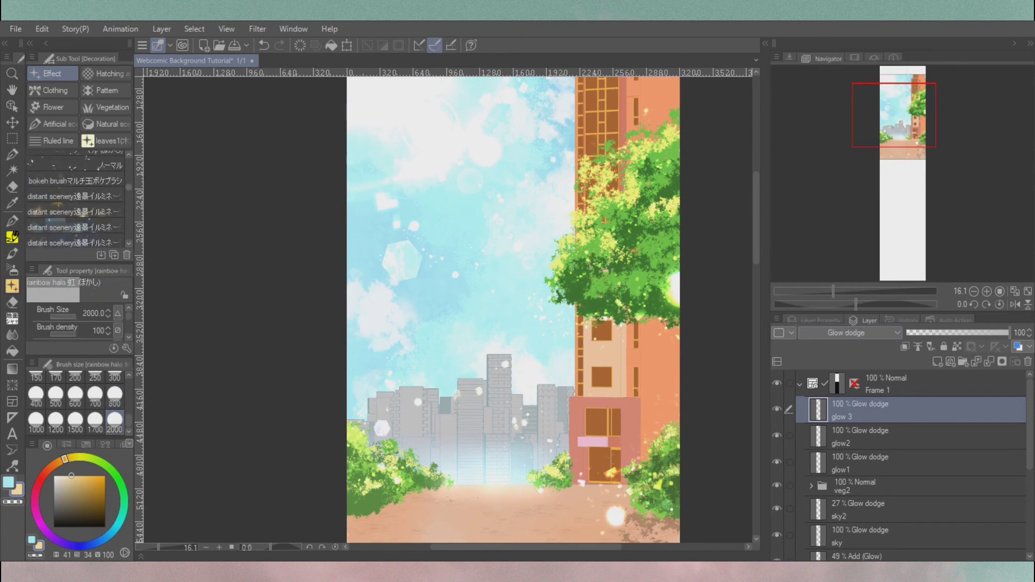
{"action": "left_click", "coordinate": [81, 183]}
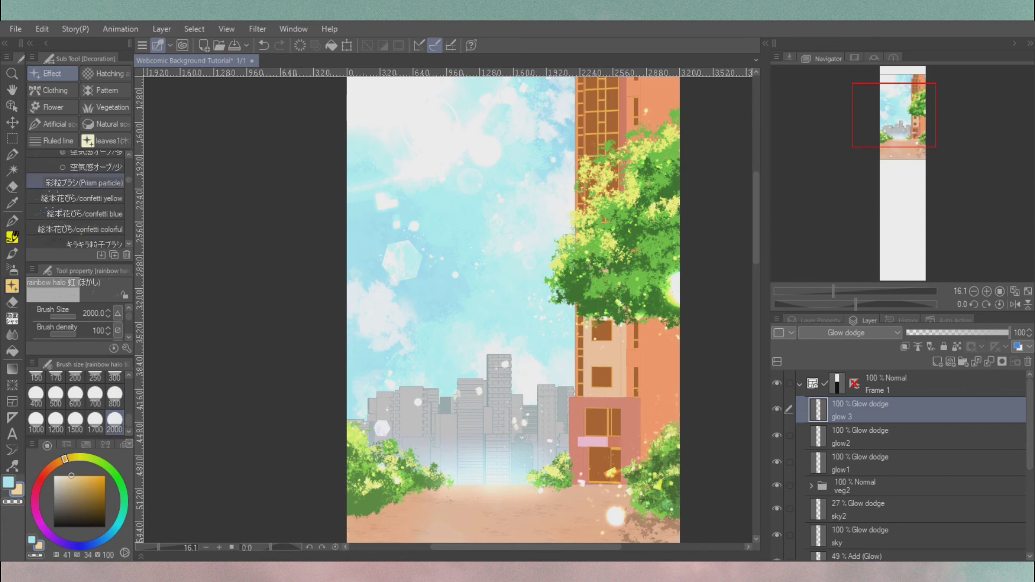
{"action": "scroll", "coordinate": [567, 135], "scroll_direction": "up", "scroll_amount": 3}
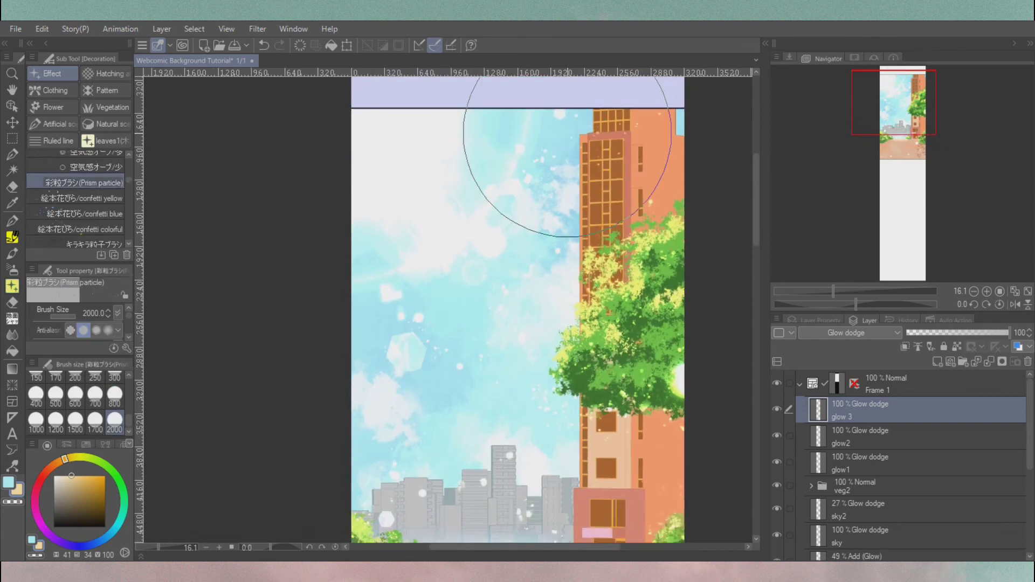
{"action": "scroll", "coordinate": [588, 250], "scroll_direction": "down", "scroll_amount": 4}
{"action": "left_click", "coordinate": [114, 399]}
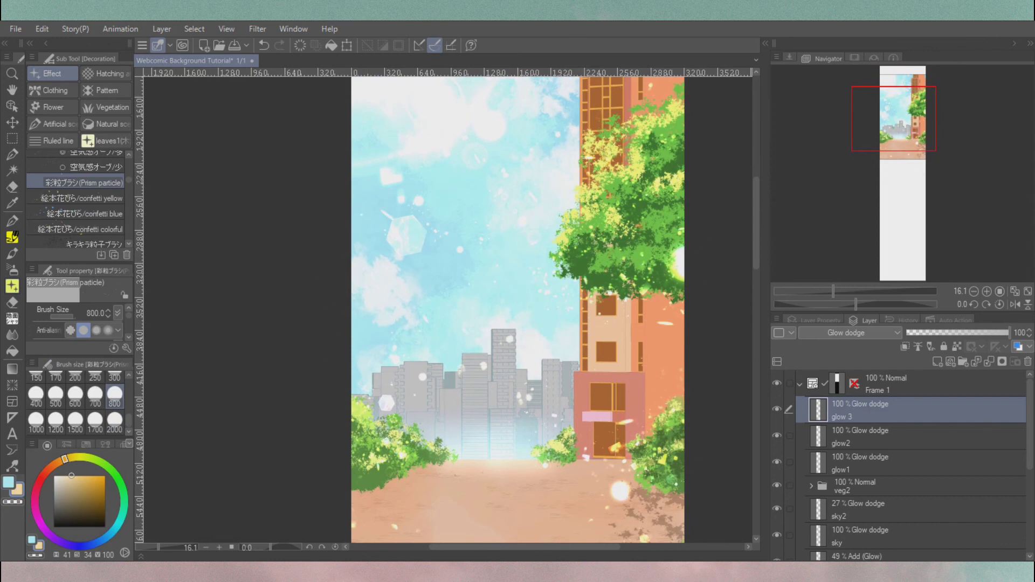
{"action": "scroll", "coordinate": [577, 142], "scroll_direction": "up", "scroll_amount": 5}
{"action": "scroll", "coordinate": [512, 302], "scroll_direction": "down", "scroll_amount": 9}
{"action": "scroll", "coordinate": [512, 302], "scroll_direction": "up", "scroll_amount": 8}
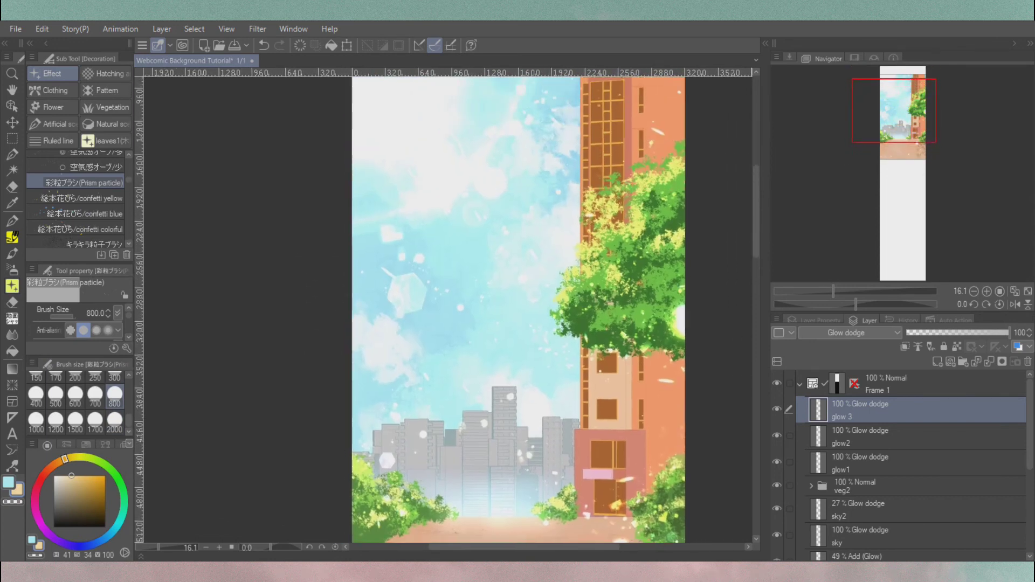
{"action": "scroll", "coordinate": [916, 464], "scroll_direction": "down", "scroll_amount": 3}
Set the opacity of the Brightness layer, Layer 15, in the building folder to 59%.
{"action": "scroll", "coordinate": [917, 464], "scroll_direction": "down", "scroll_amount": 4}
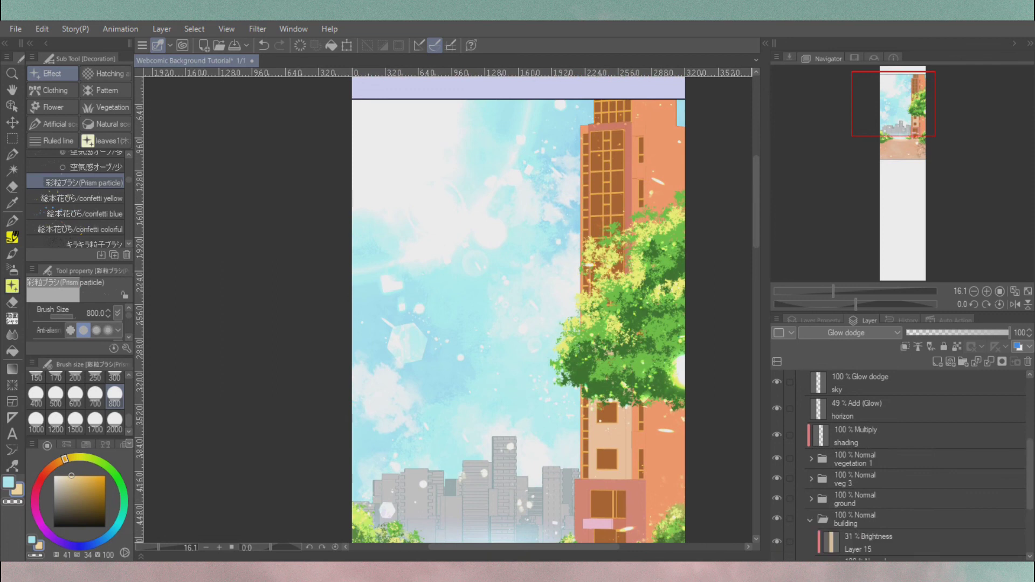
{"action": "left_click", "coordinate": [890, 512]}
{"action": "left_click_drag", "start_coordinate": [959, 333], "coordinate": [968, 333]}
{"action": "scroll", "coordinate": [513, 310], "scroll_direction": "down", "scroll_amount": 5}
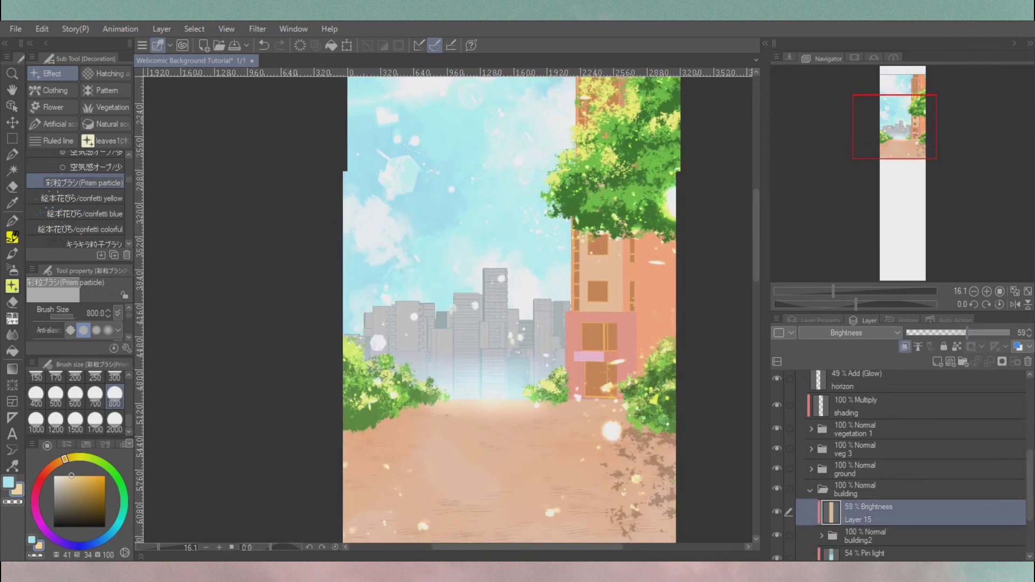
{"action": "scroll", "coordinate": [512, 310], "scroll_direction": "up", "scroll_amount": 4}
{"action": "scroll", "coordinate": [513, 310], "scroll_direction": "down", "scroll_amount": 3}
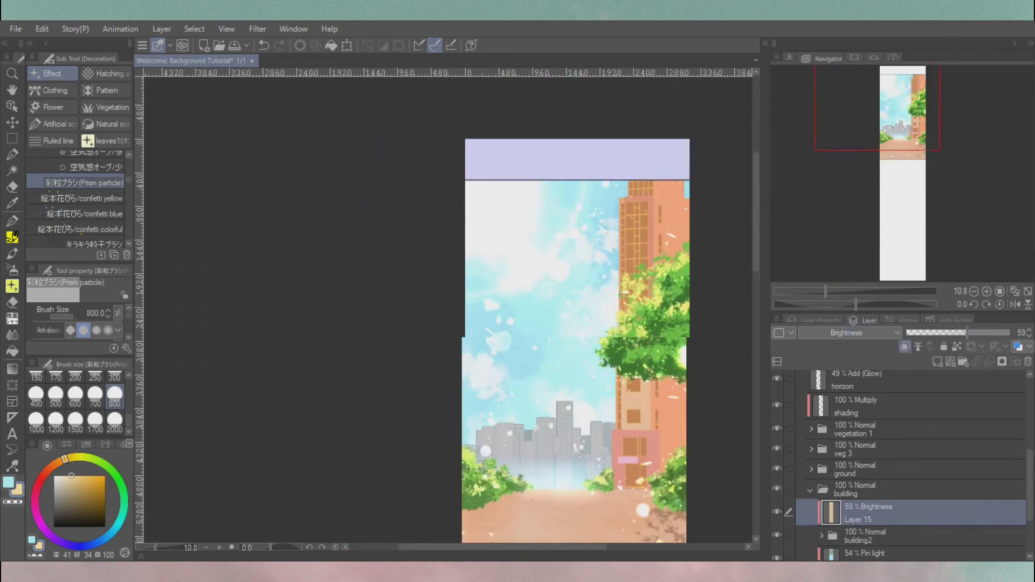
{"action": "left_click", "coordinate": [811, 490]}
{"action": "left_click_drag", "start_coordinate": [556, 310], "coordinate": [543, 326]}
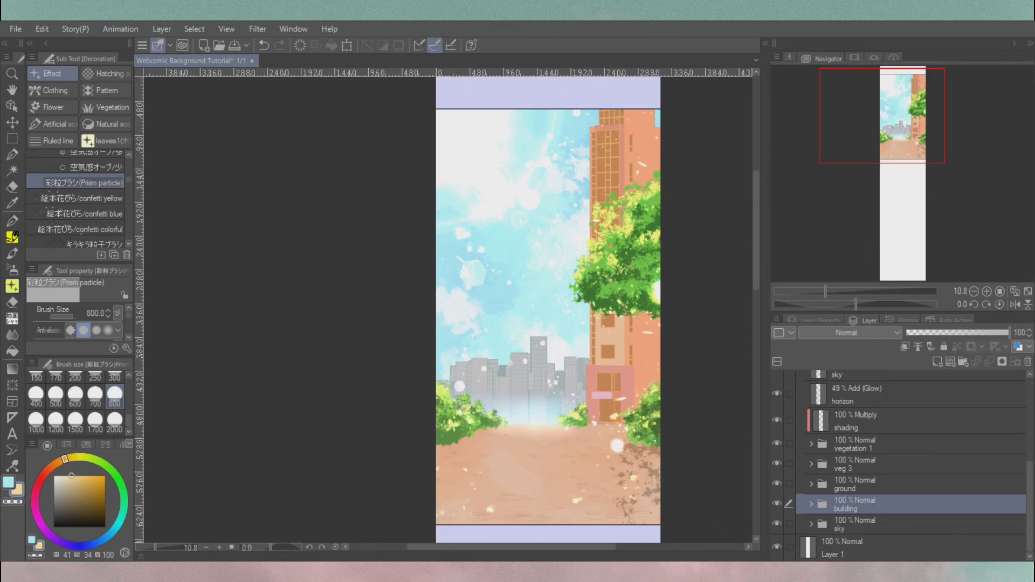
Add a clipped Multiply layer named shading directly above the building2 folder inside the building folder.
{"action": "left_click", "coordinate": [812, 504]}
{"action": "scroll", "coordinate": [602, 199], "scroll_direction": "up", "scroll_amount": 3}
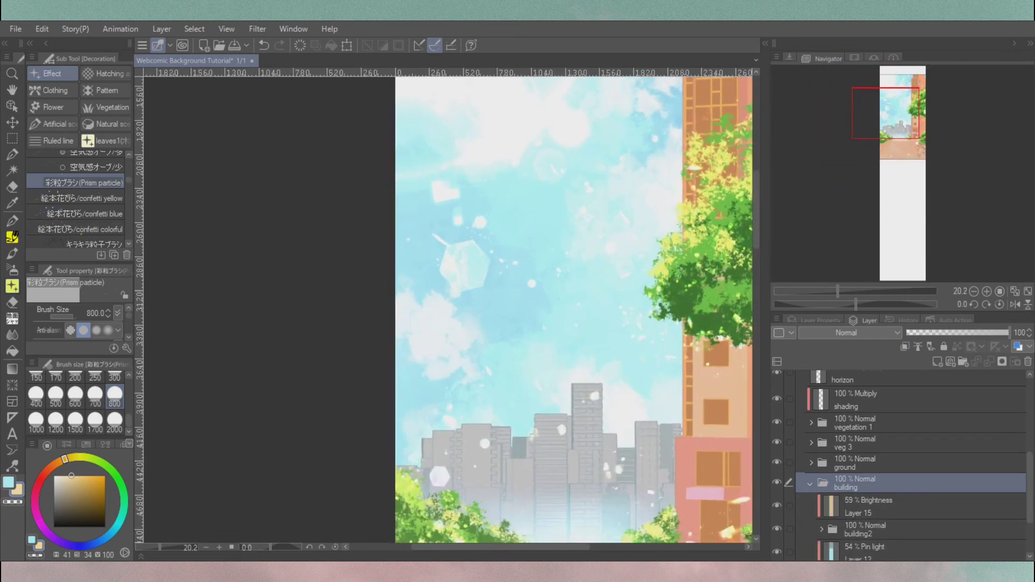
{"action": "left_click_drag", "start_coordinate": [512, 323], "coordinate": [518, 264]}
{"action": "scroll", "coordinate": [912, 464], "scroll_direction": "down", "scroll_amount": 3}
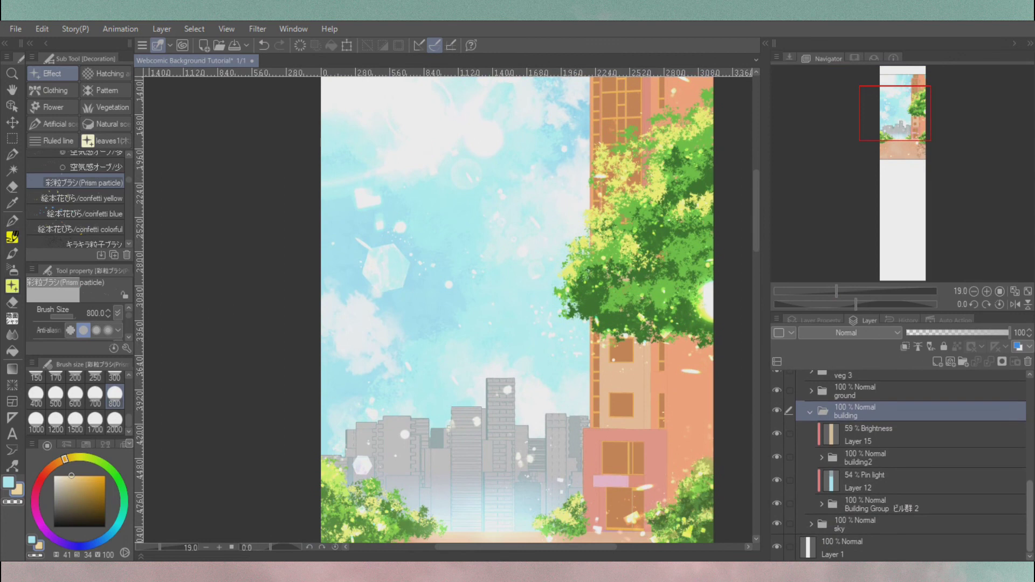
{"action": "left_click", "coordinate": [863, 458]}
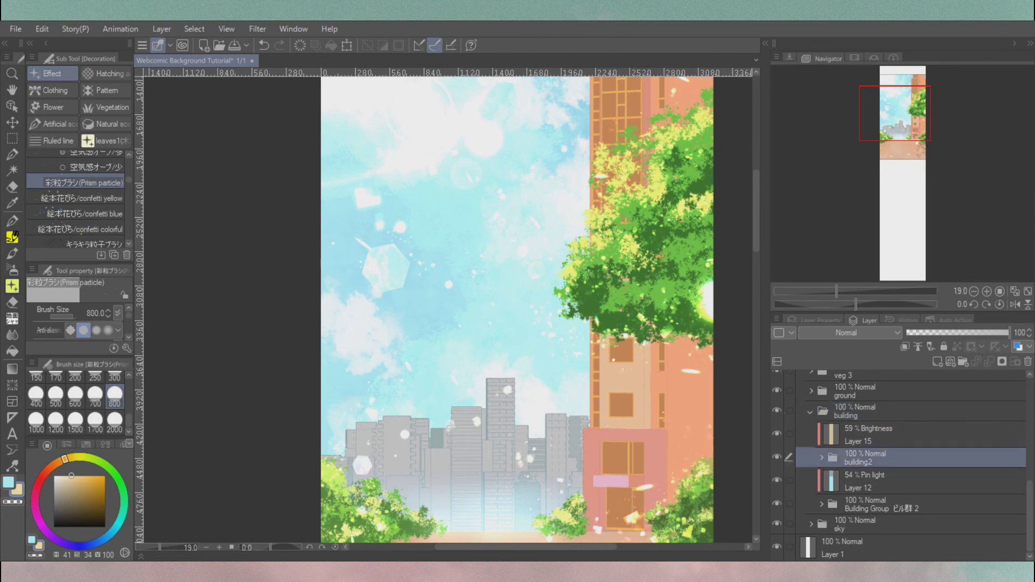
{"action": "key", "text": "ctrl+v"}
{"action": "left_click", "coordinate": [847, 333]}
{"action": "left_click", "coordinate": [817, 47]}
{"action": "scroll", "coordinate": [726, 195], "scroll_direction": "right", "scroll_amount": 2}
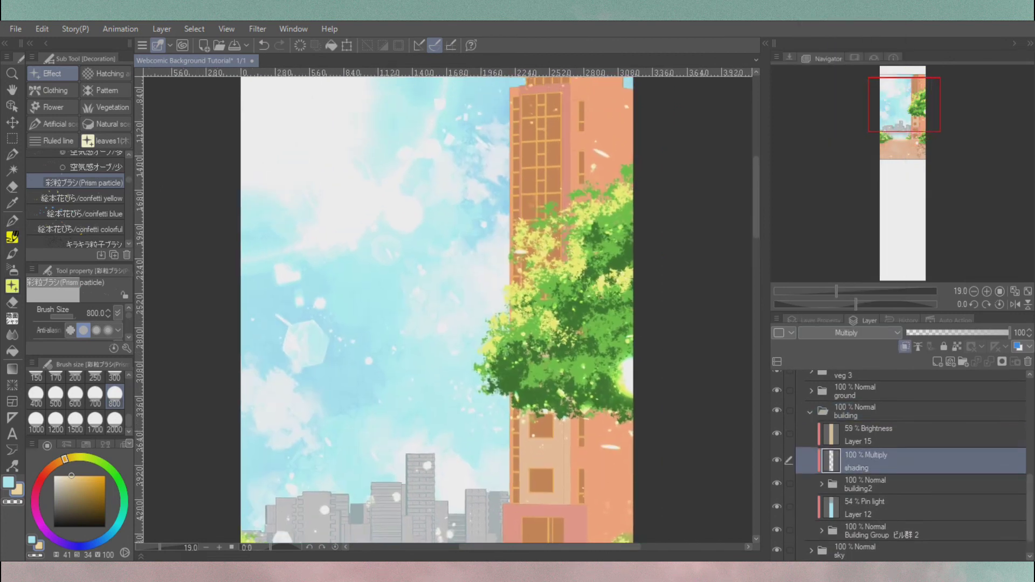
Select the tall building's right side face with a Polyline selection, fill it with muted beige shadow on shading, deselect it and darken the shadow.
{"action": "scroll", "coordinate": [725, 195], "scroll_direction": "down", "scroll_amount": 1}
{"action": "key", "text": "m"}
{"action": "key", "text": "m"}
{"action": "key", "text": "m"}
{"action": "key", "text": "m"}
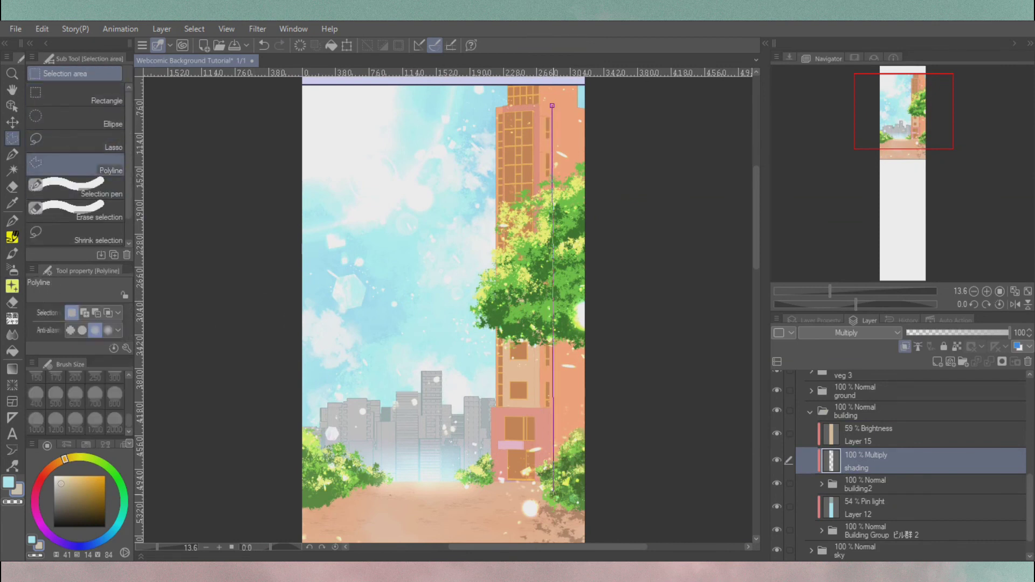
{"action": "left_click", "coordinate": [599, 109]}
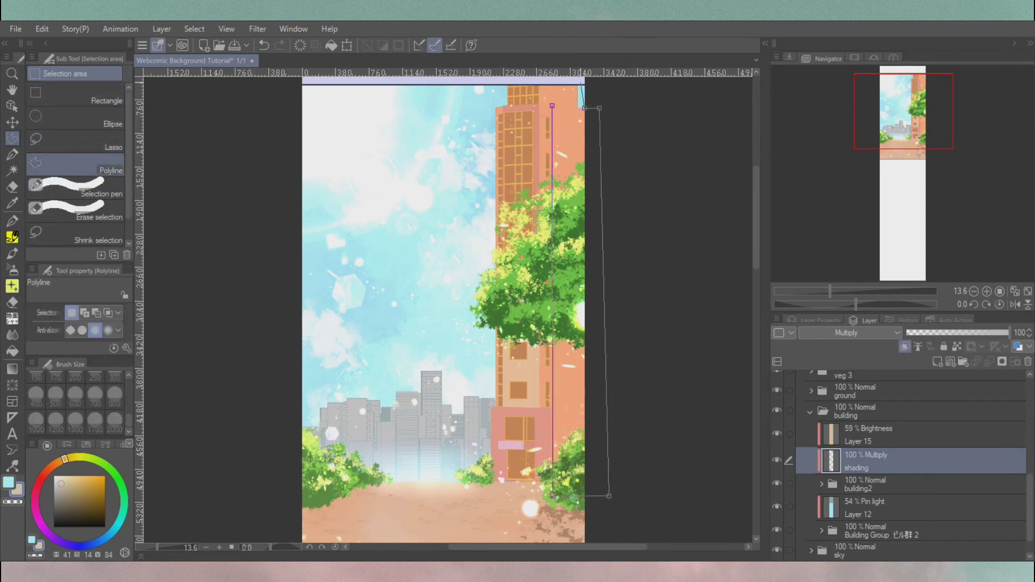
{"action": "left_click", "coordinate": [552, 106]}
{"action": "key", "text": "g"}
{"action": "left_click", "coordinate": [569, 291]}
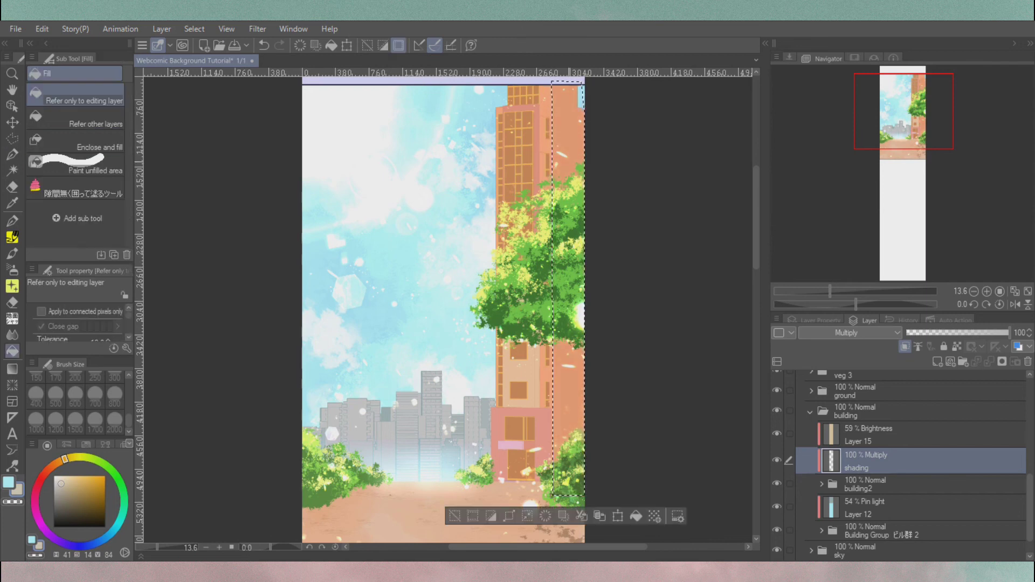
{"action": "key", "text": "ctrl+d"}
{"action": "scroll", "coordinate": [443, 310], "scroll_direction": "up", "scroll_amount": 2}
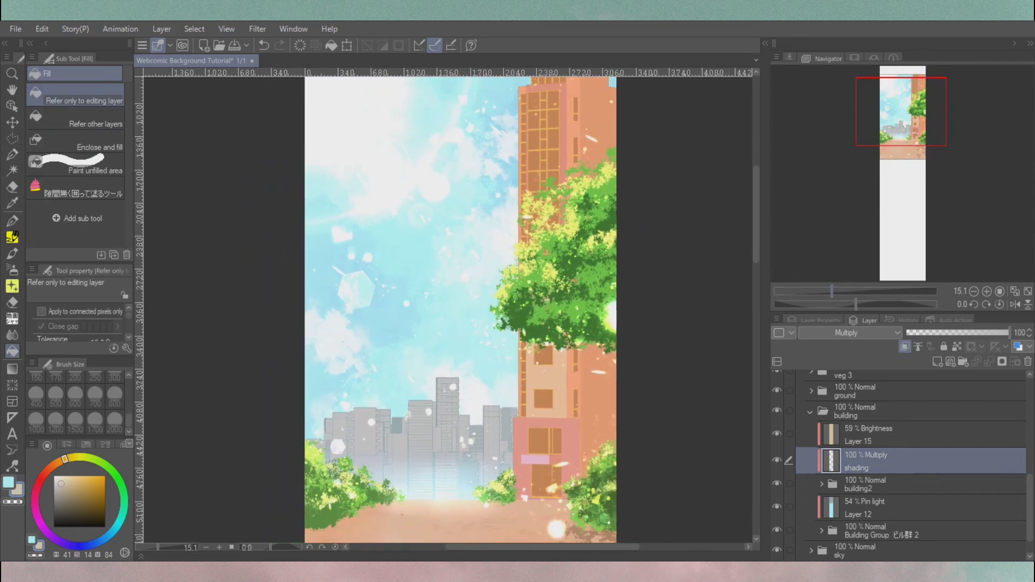
{"action": "scroll", "coordinate": [496, 311], "scroll_direction": "down", "scroll_amount": 2}
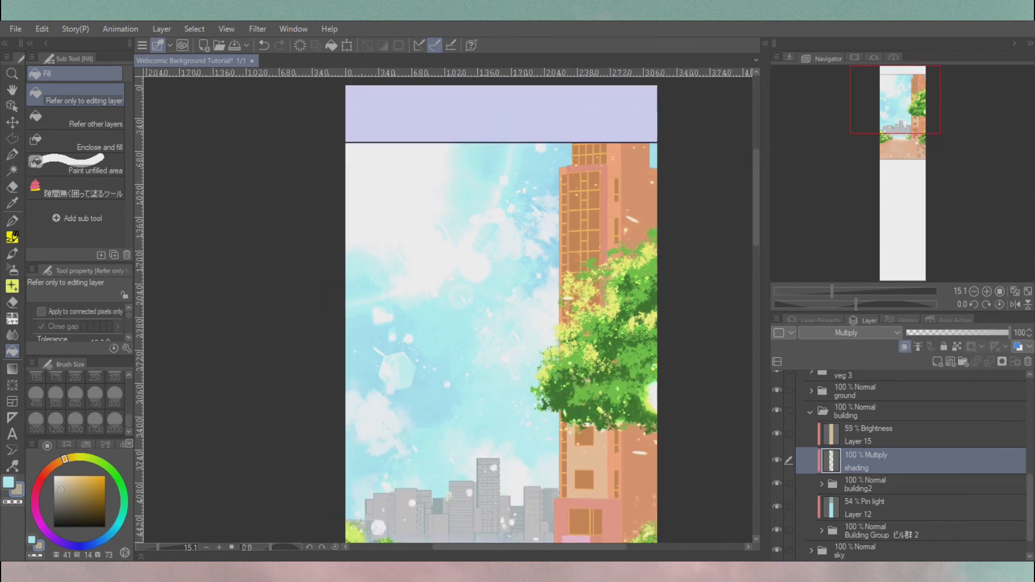
{"action": "scroll", "coordinate": [488, 310], "scroll_direction": "down", "scroll_amount": 3}
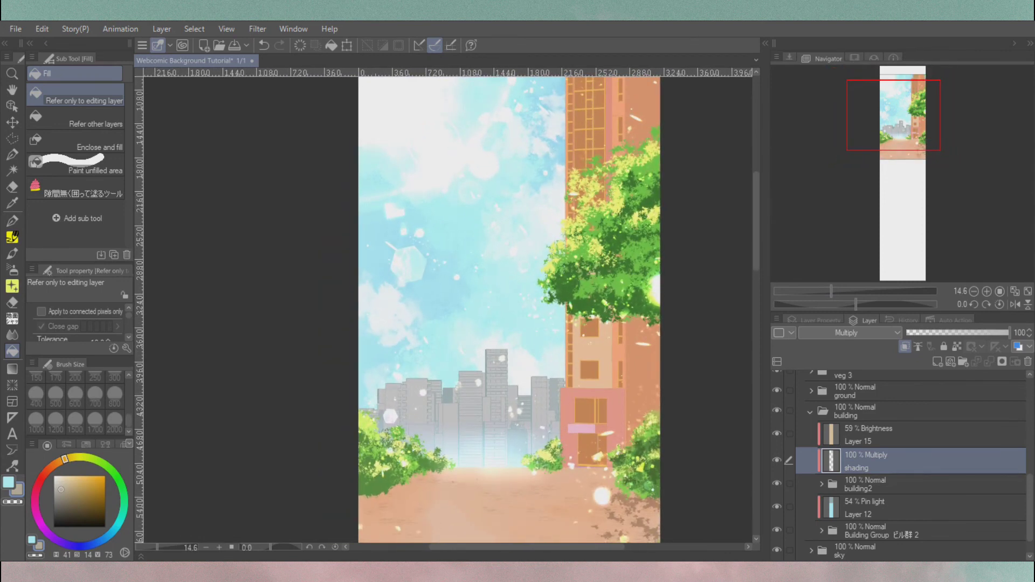